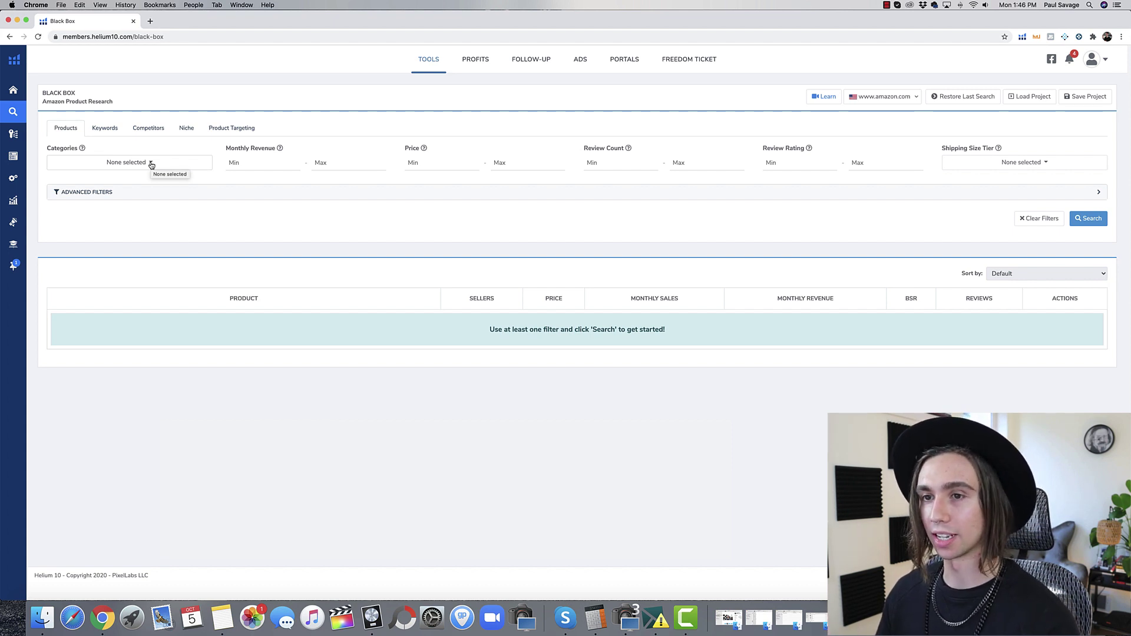
Restrict the product search to the Home & Kitchen category with monthly revenue from 4000 to 9000.
{"action": "left_click", "coordinate": [151, 164]}
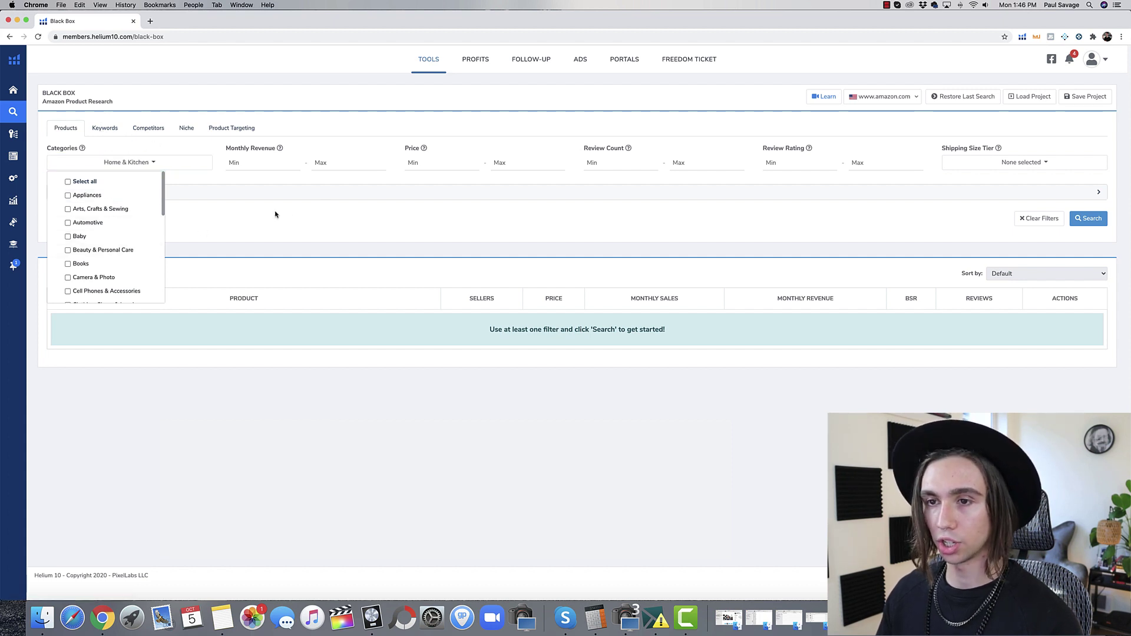
{"action": "left_click", "coordinate": [272, 212]}
{"action": "left_click", "coordinate": [250, 164]}
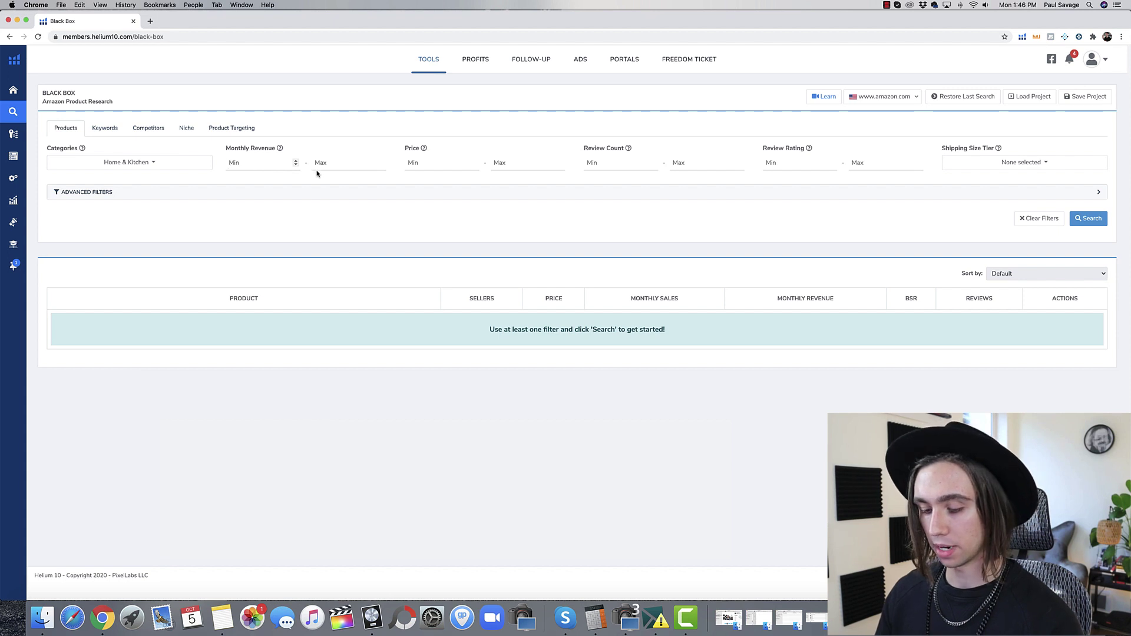
{"action": "type", "text": "4000"}
{"action": "left_click", "coordinate": [352, 168]}
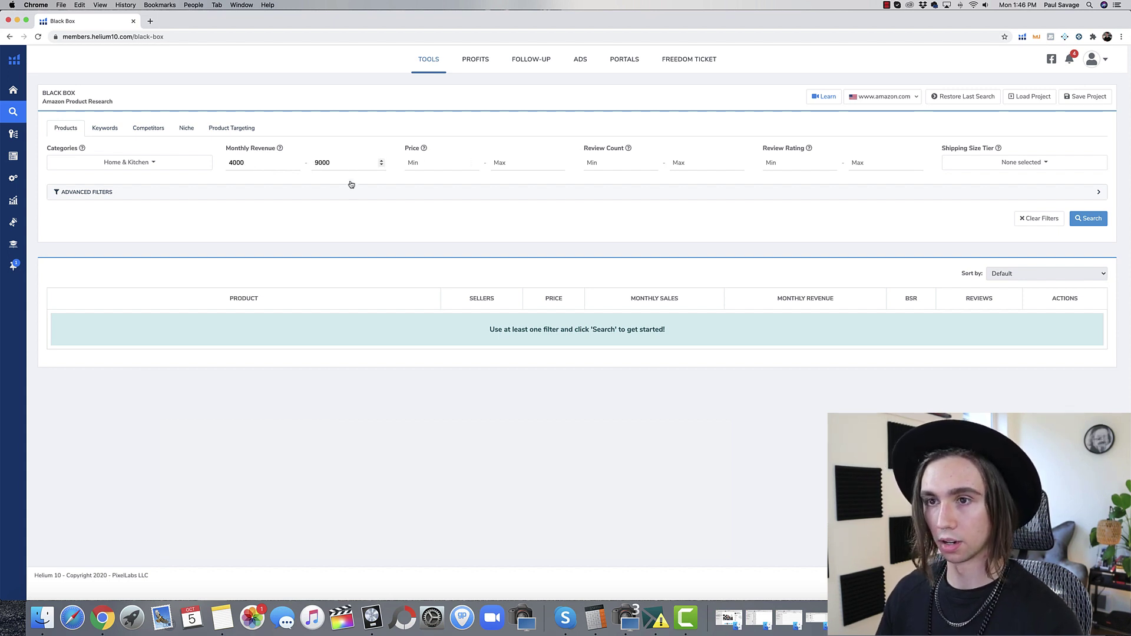
Set the price range to 18–79 and the review count range to 10–90.
{"action": "left_click", "coordinate": [408, 162]}
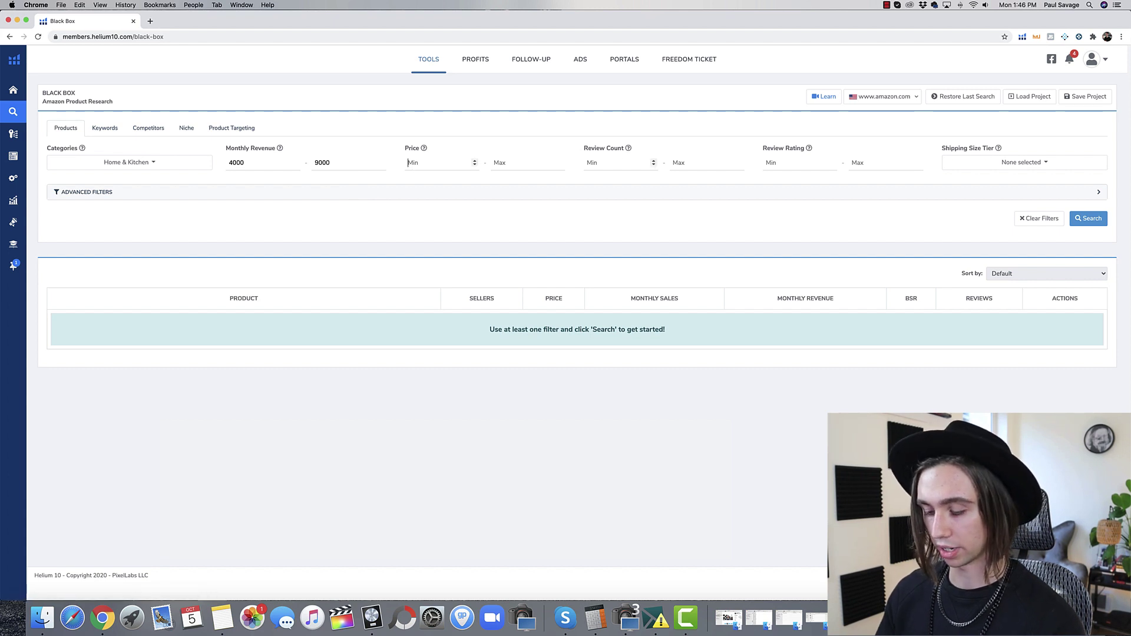
{"action": "type", "text": "18"}
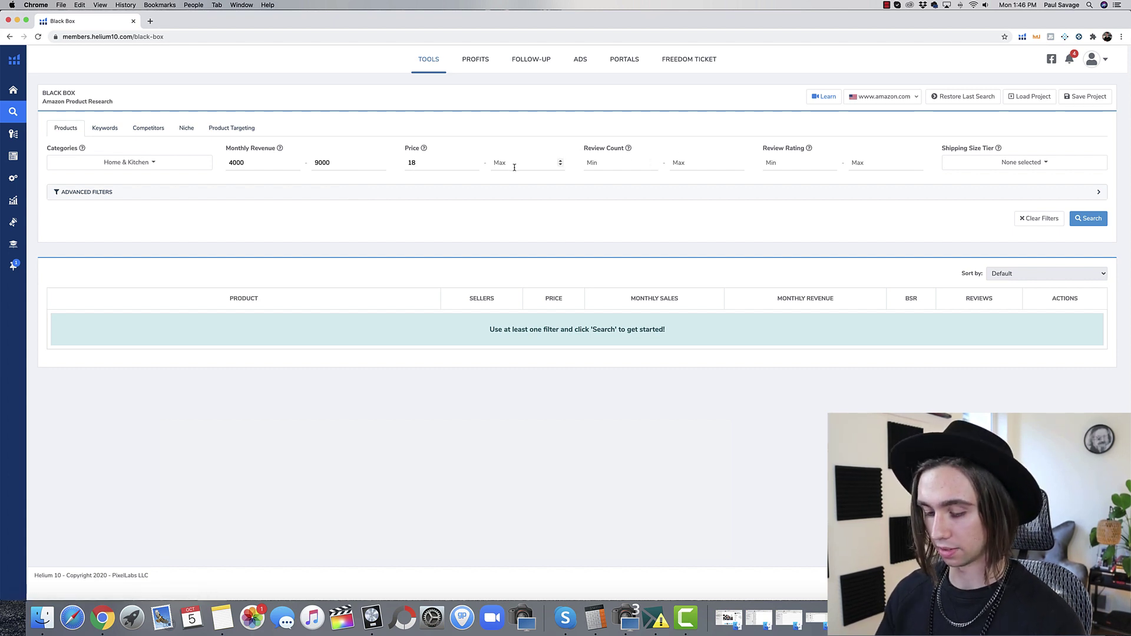
{"action": "key", "text": "BackSpace"}
{"action": "key", "text": "BackSpace"}
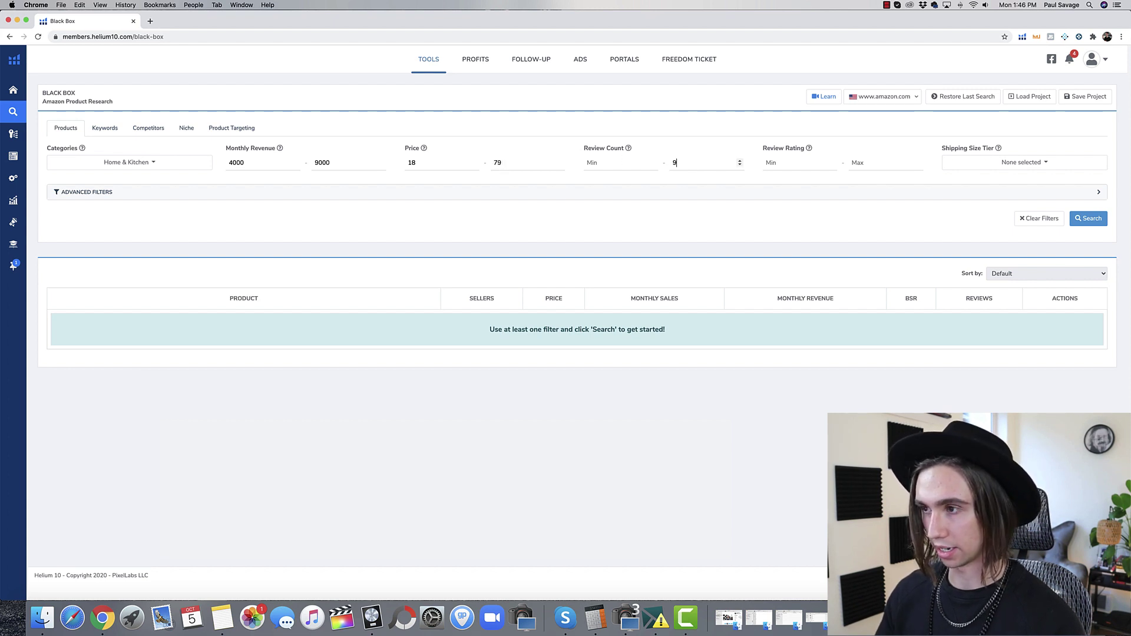
{"action": "type", "text": "10"}
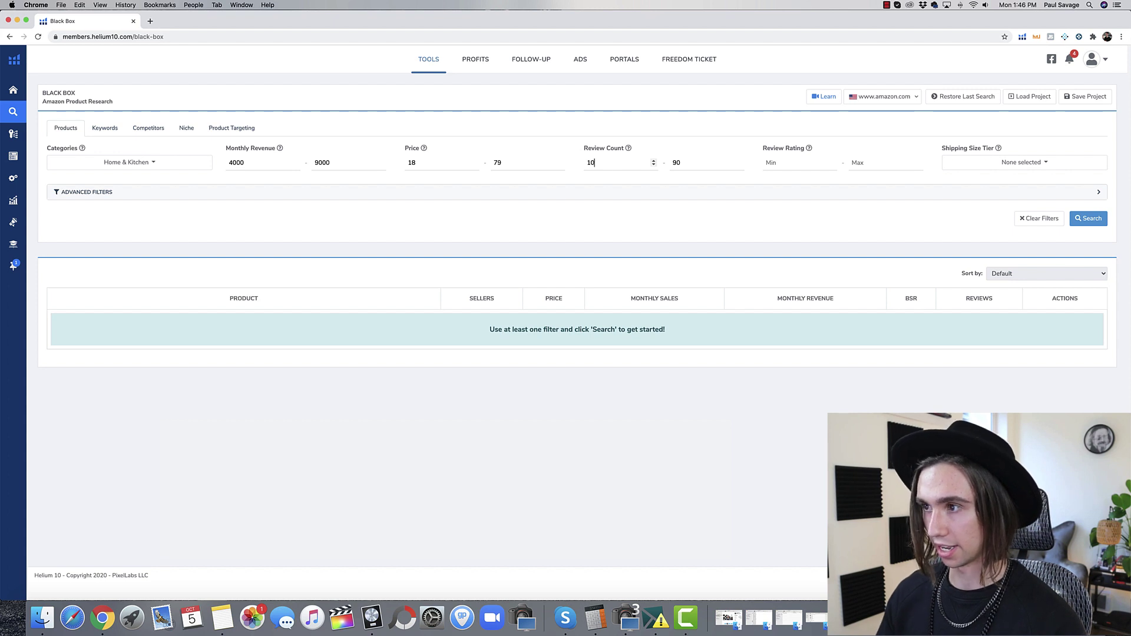
Set the minimum sales to reviews in the advanced filters to 25 and run the product search.
{"action": "left_click", "coordinate": [220, 192]}
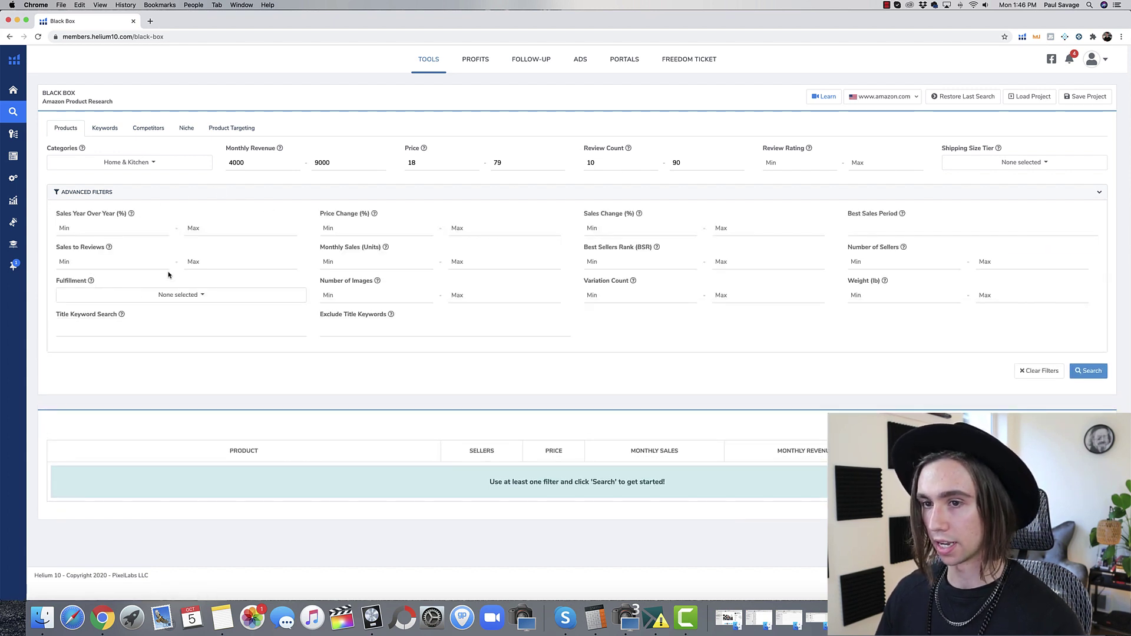
{"action": "type", "text": "25"}
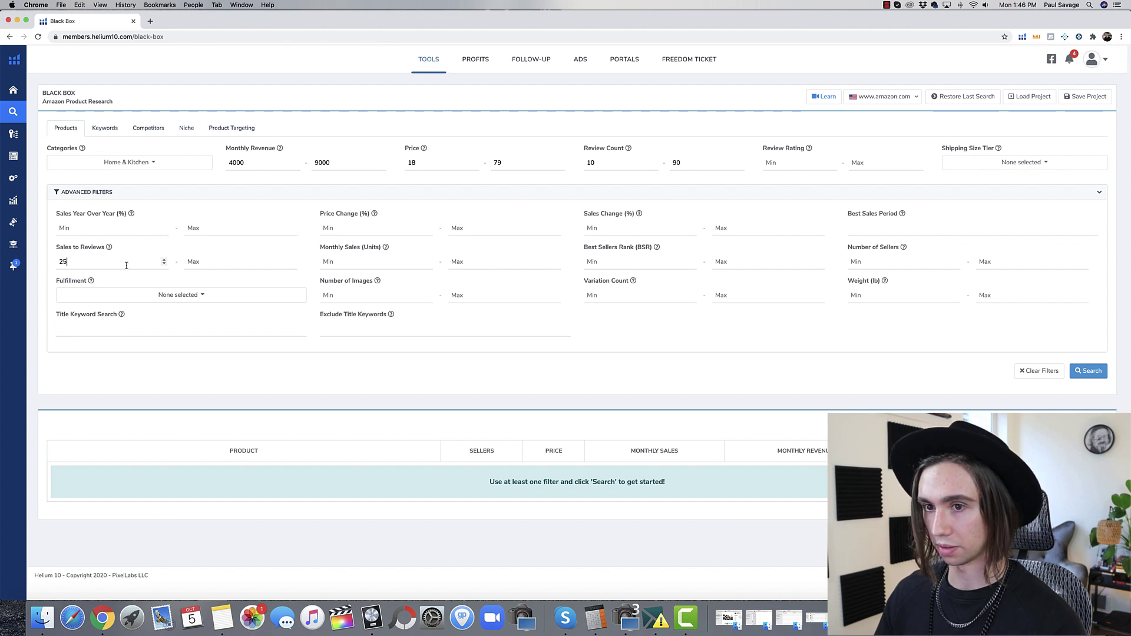
{"action": "left_click", "coordinate": [1088, 372]}
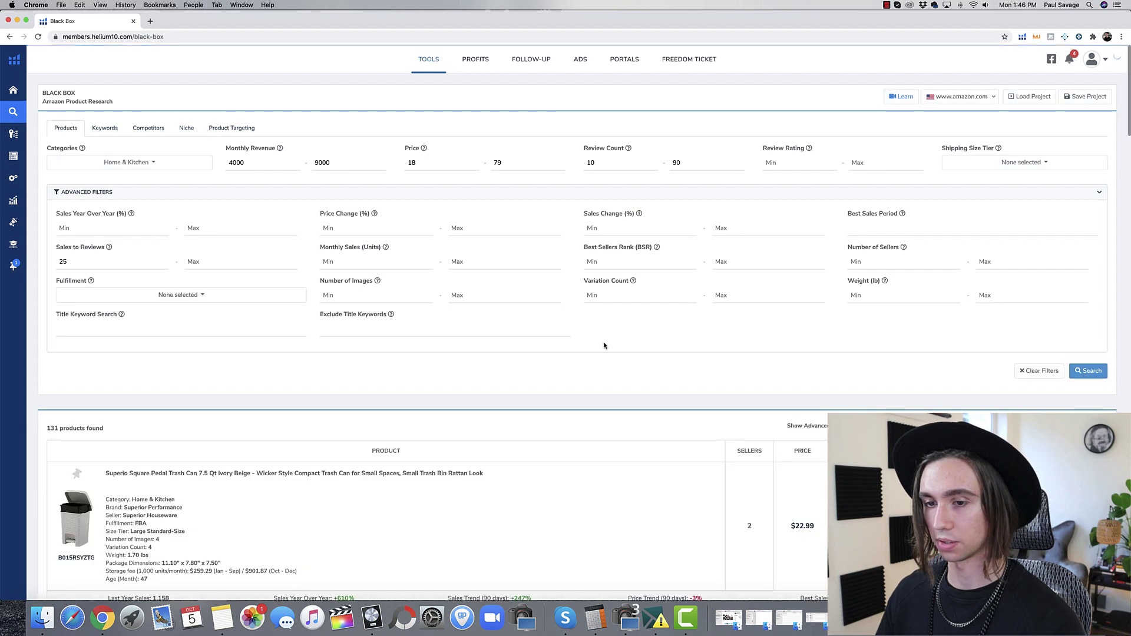
Open the Amazon product page of the AMT Acrylic Floating Wall Display Shelves from the search results in a new background tab.
{"action": "scroll", "coordinate": [604, 345], "scroll_direction": "down", "scroll_amount": 3}
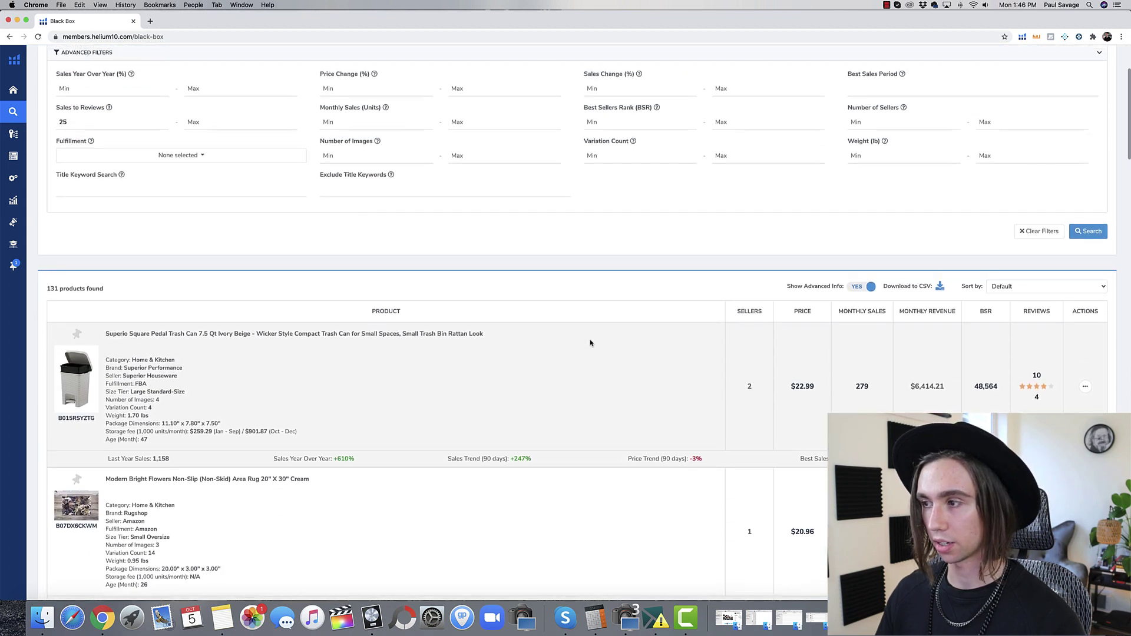
{"action": "scroll", "coordinate": [591, 343], "scroll_direction": "down", "scroll_amount": 5}
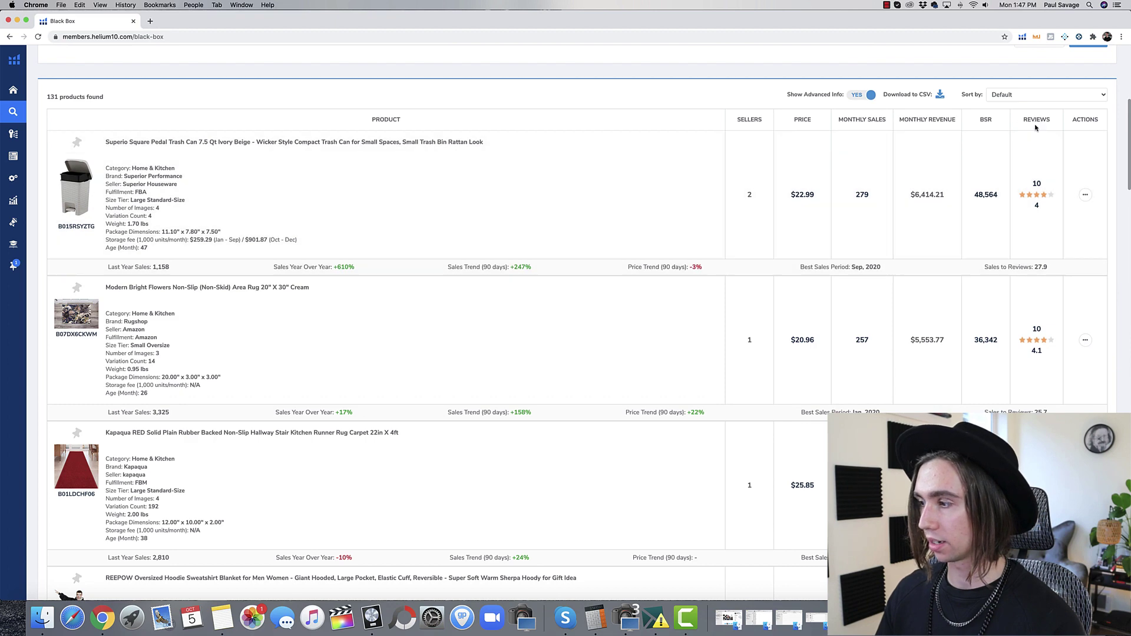
{"action": "scroll", "coordinate": [1035, 127], "scroll_direction": "down", "scroll_amount": 3}
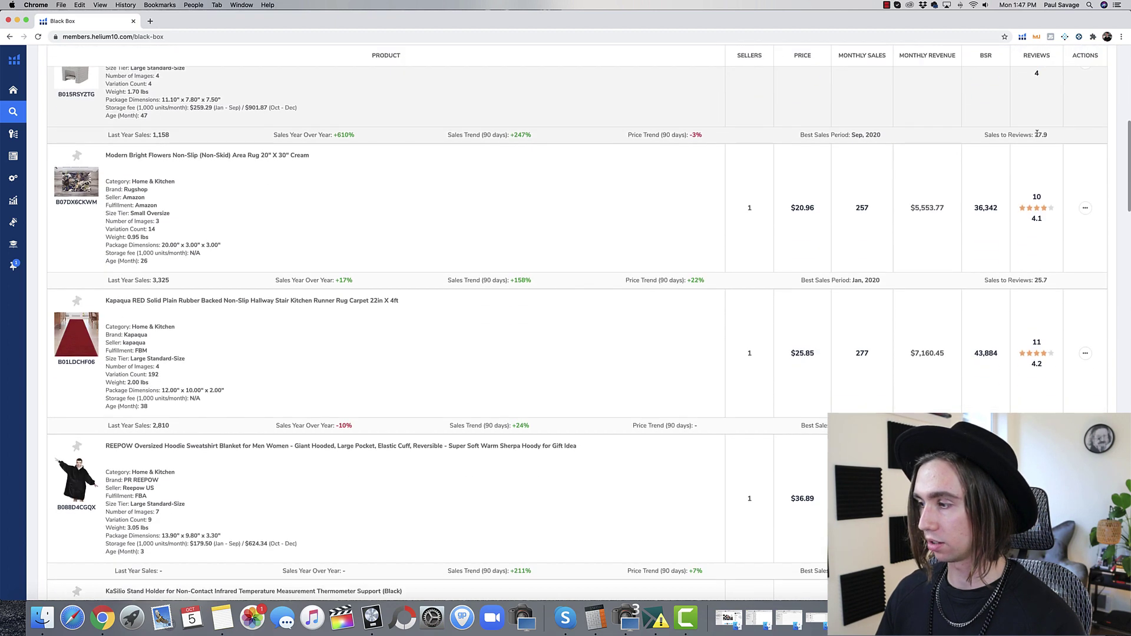
{"action": "scroll", "coordinate": [1037, 134], "scroll_direction": "down", "scroll_amount": 7}
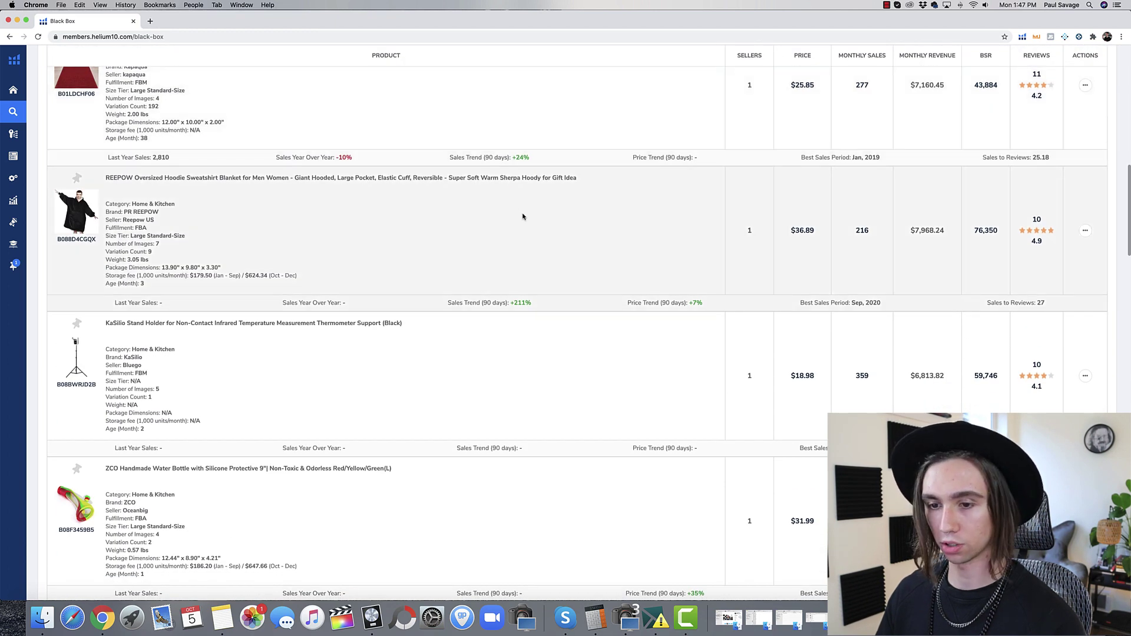
{"action": "scroll", "coordinate": [377, 242], "scroll_direction": "down", "scroll_amount": 10}
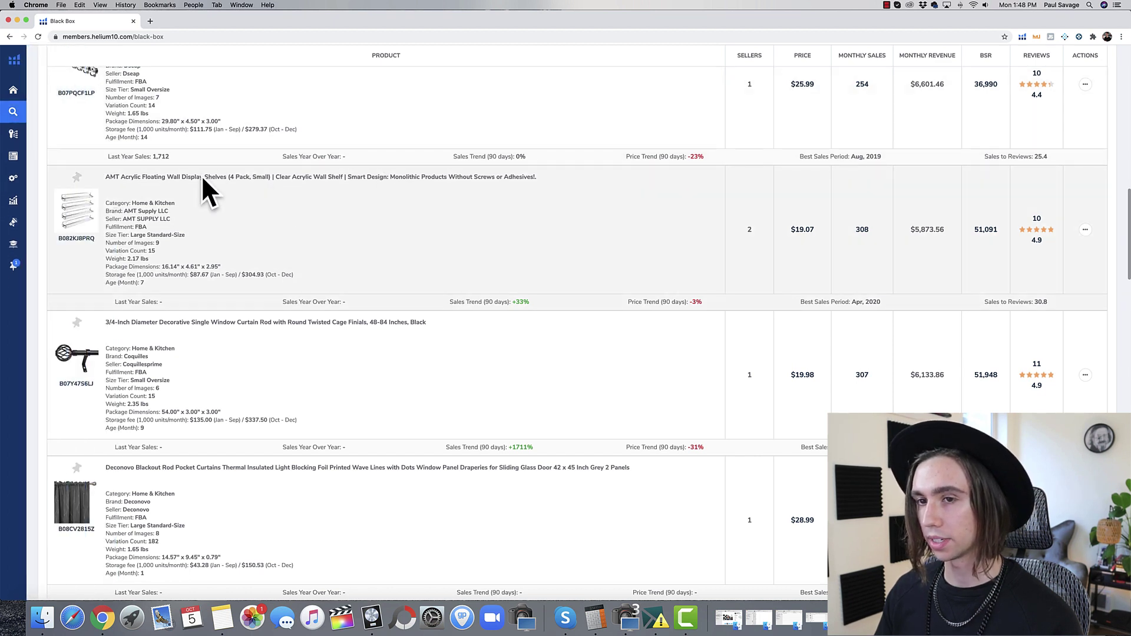
{"action": "left_click", "coordinate": [1084, 235]}
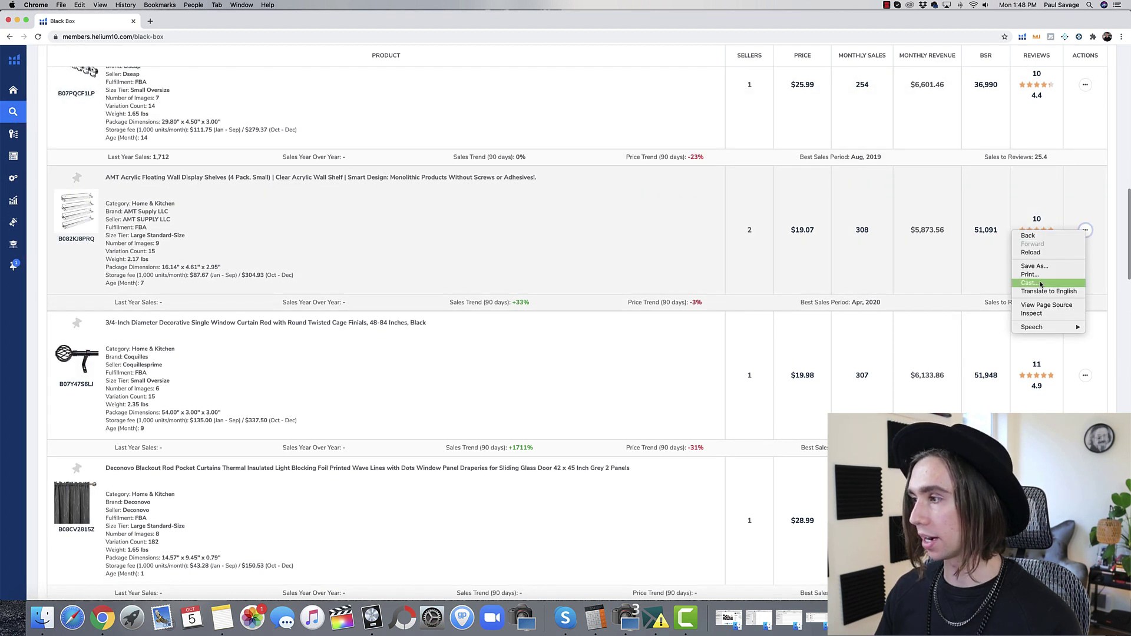
{"action": "left_click", "coordinate": [1081, 230]}
{"action": "left_click", "coordinate": [1082, 233]}
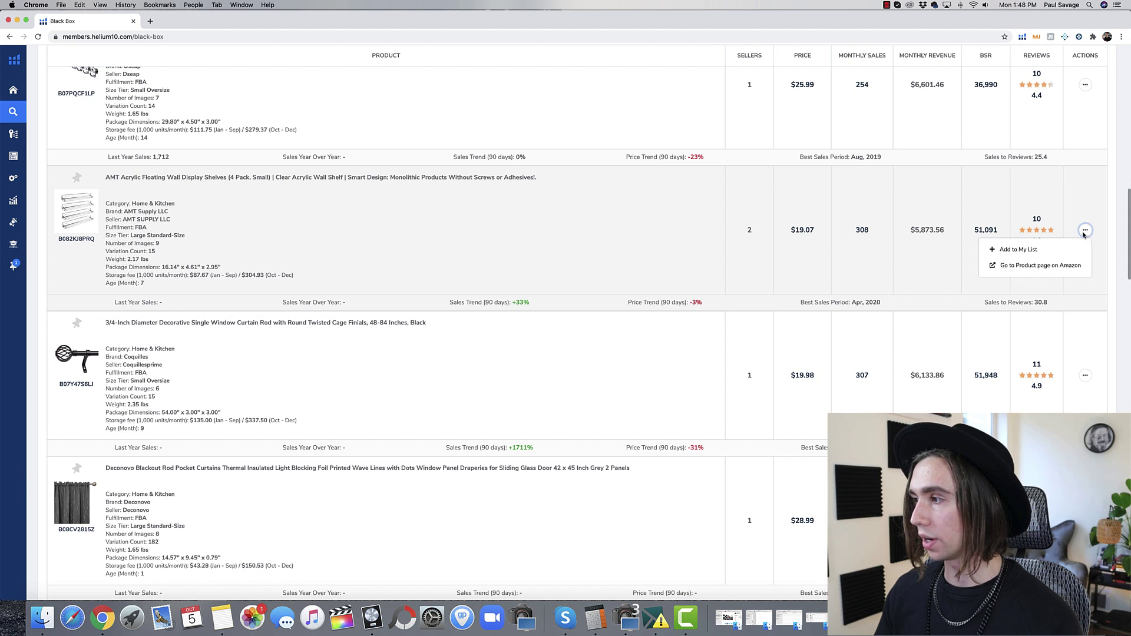
{"action": "right_click", "coordinate": [1023, 271]}
{"action": "left_click", "coordinate": [995, 275]}
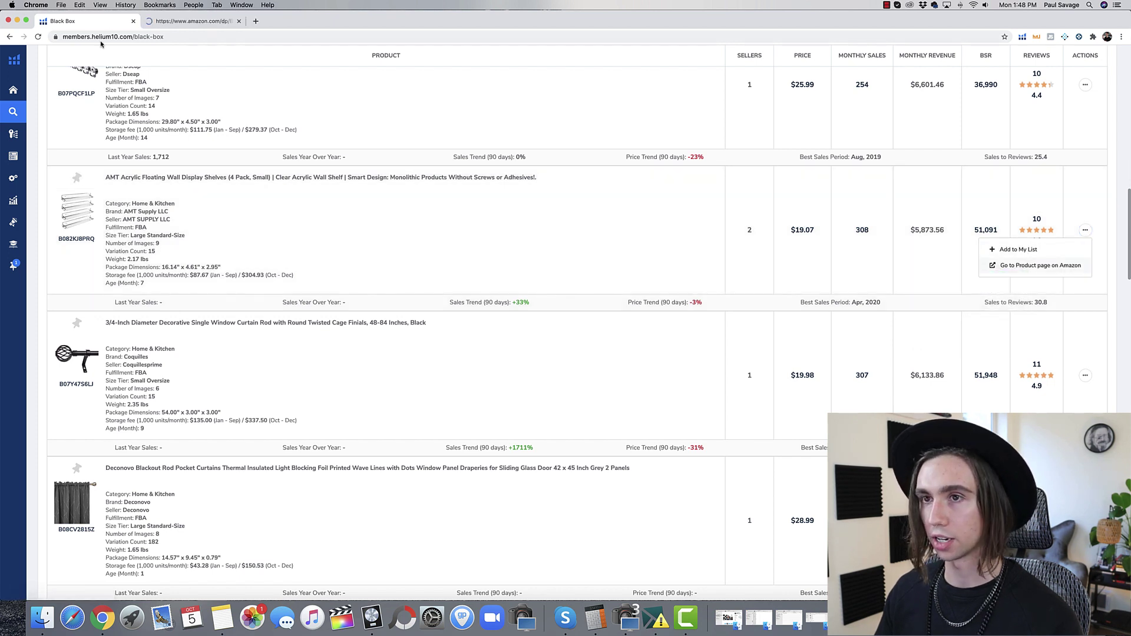
Look through the remaining products on the first results page and go to the next results page.
{"action": "scroll", "coordinate": [416, 256], "scroll_direction": "down", "scroll_amount": 3}
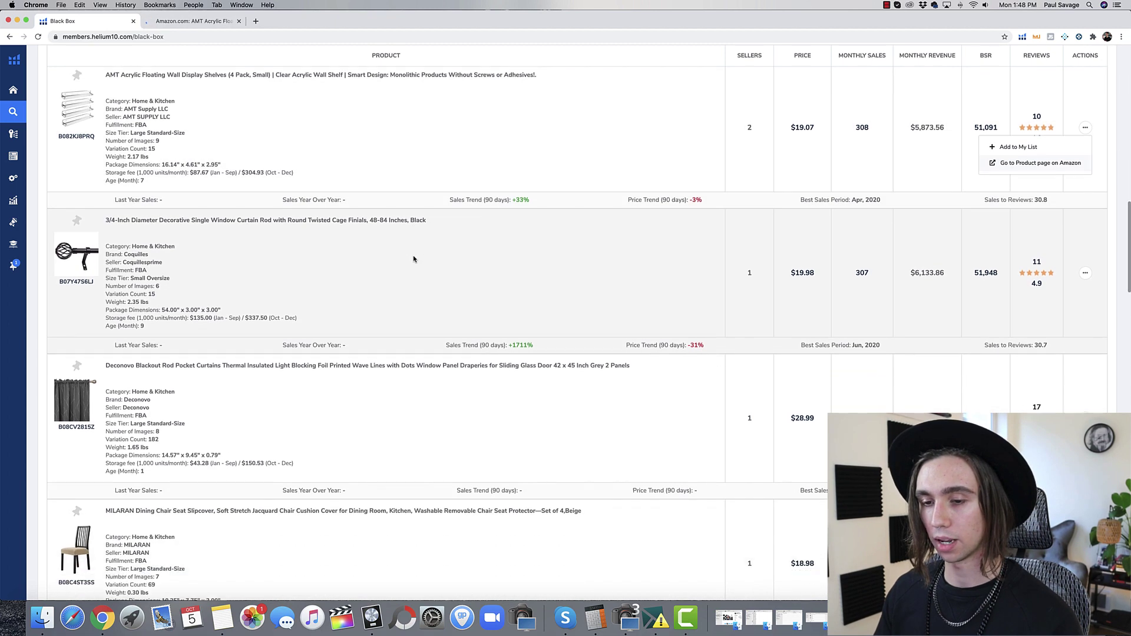
{"action": "scroll", "coordinate": [414, 260], "scroll_direction": "down", "scroll_amount": 10}
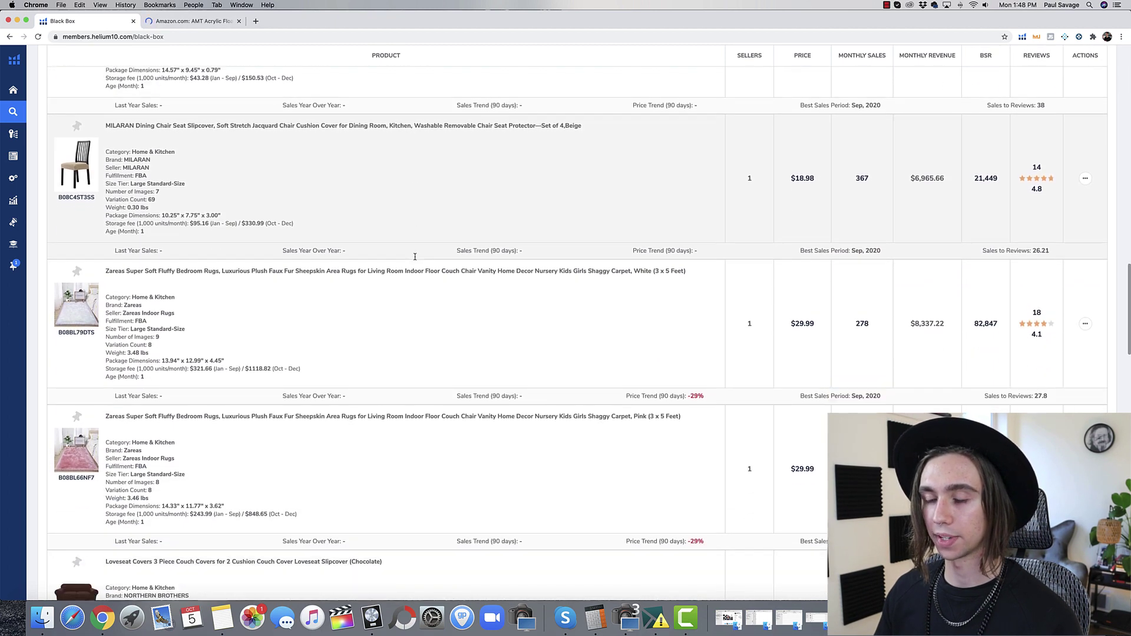
{"action": "scroll", "coordinate": [415, 259], "scroll_direction": "down", "scroll_amount": 7}
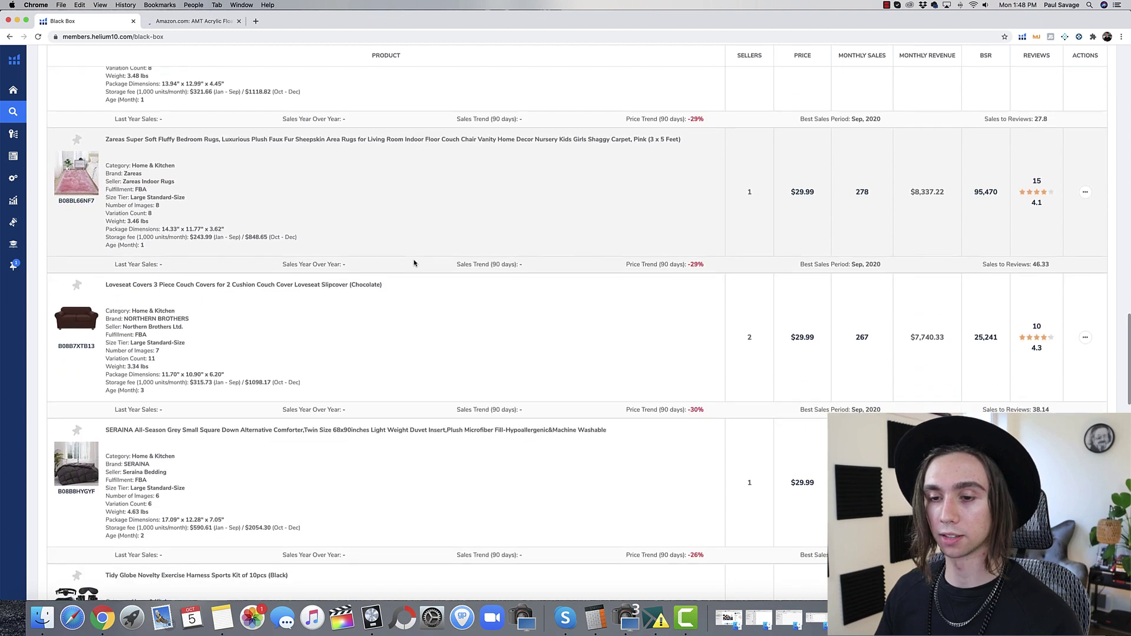
{"action": "scroll", "coordinate": [415, 261], "scroll_direction": "down", "scroll_amount": 5}
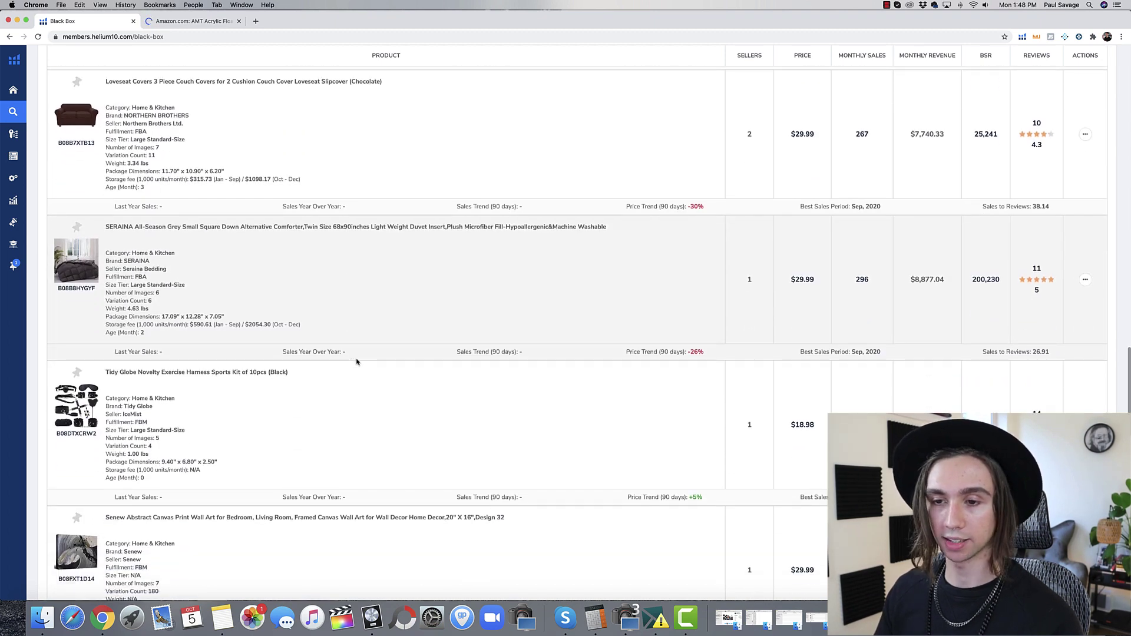
{"action": "scroll", "coordinate": [357, 361], "scroll_direction": "down", "scroll_amount": 8}
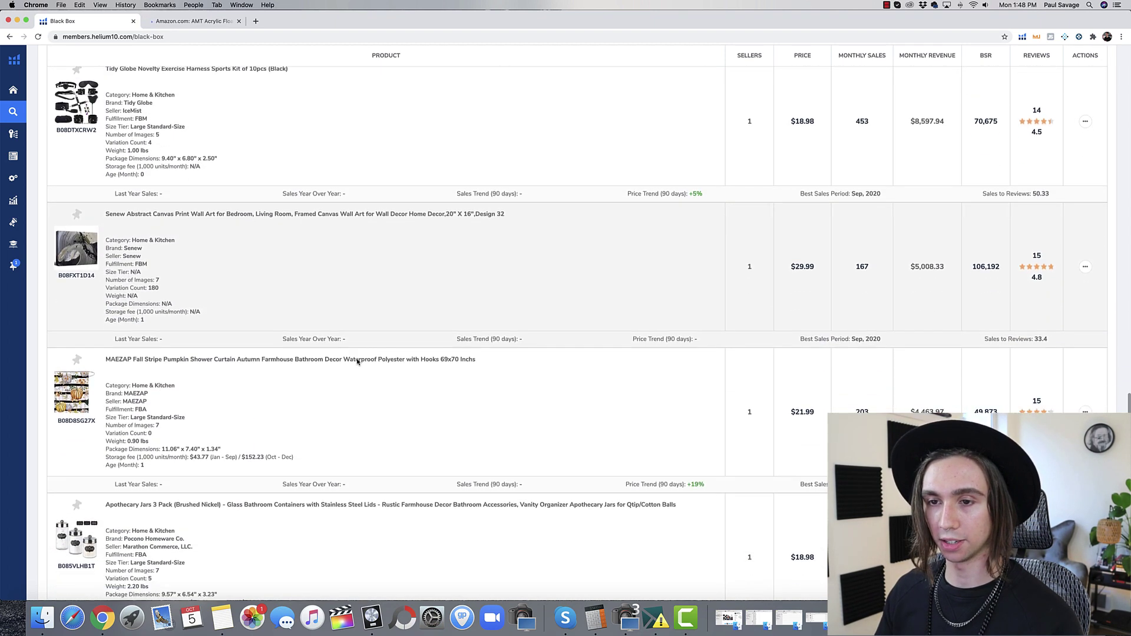
{"action": "scroll", "coordinate": [356, 362], "scroll_direction": "down", "scroll_amount": 15}
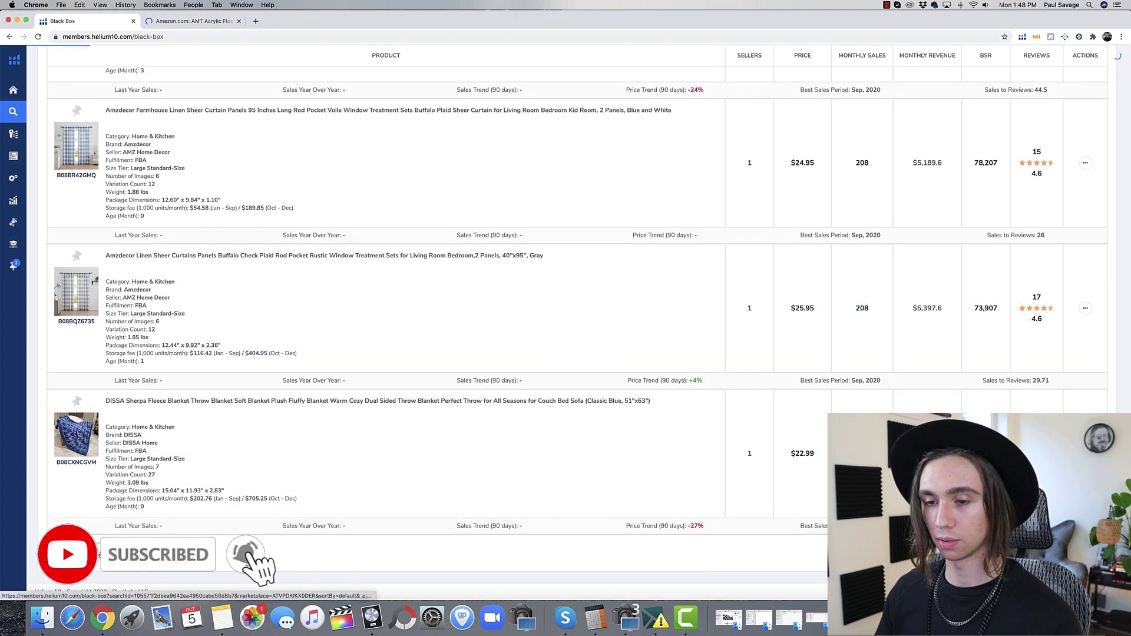
{"action": "left_click", "coordinate": [96, 549]}
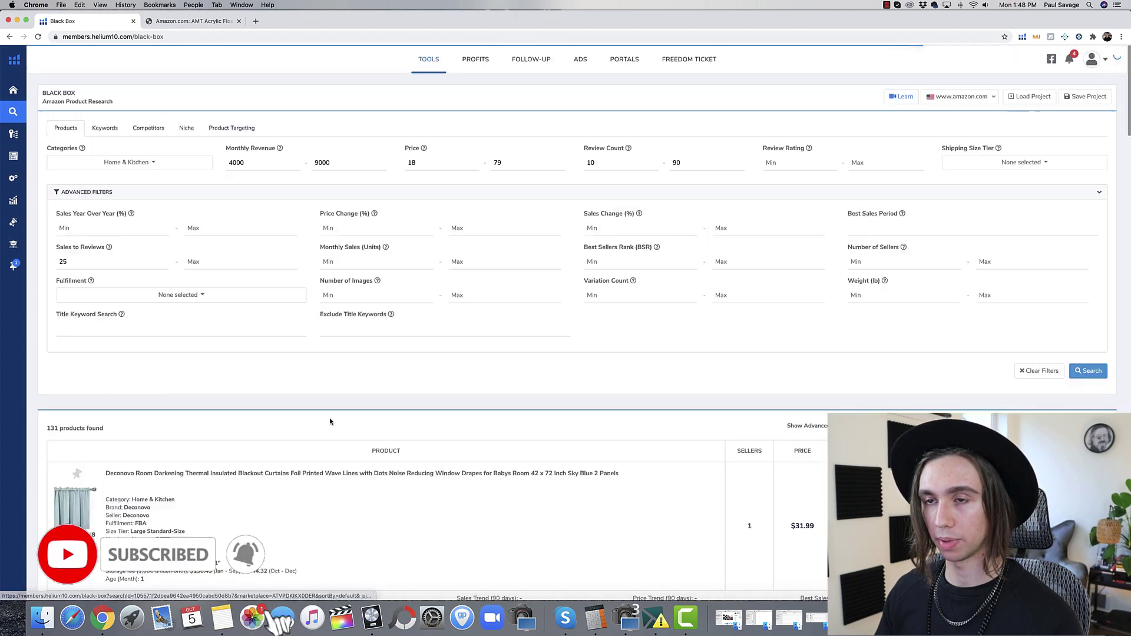
Examine the products on the second results page for potential niches, comparing price, revenue and review count.
{"action": "scroll", "coordinate": [333, 421], "scroll_direction": "down", "scroll_amount": 11}
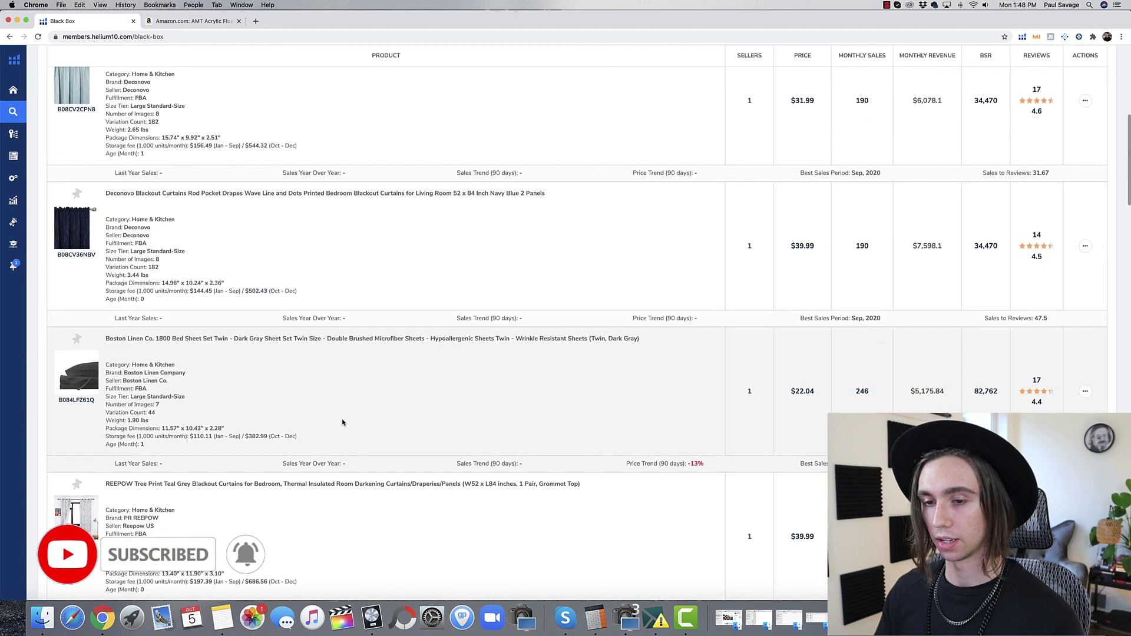
{"action": "scroll", "coordinate": [343, 423], "scroll_direction": "down", "scroll_amount": 12}
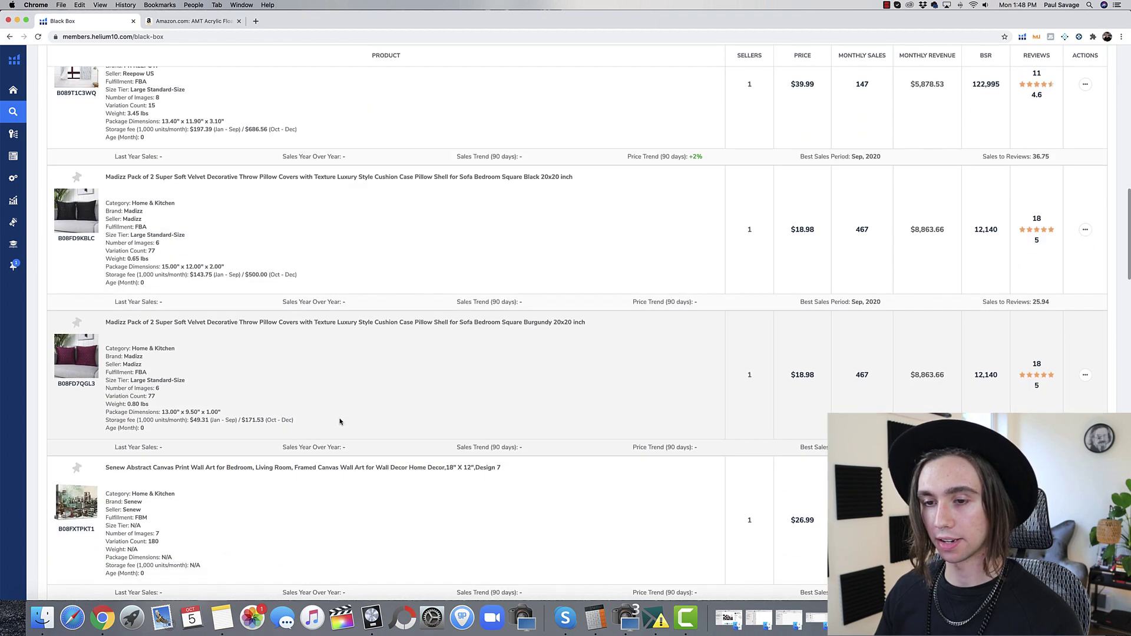
{"action": "scroll", "coordinate": [340, 421], "scroll_direction": "down", "scroll_amount": 13}
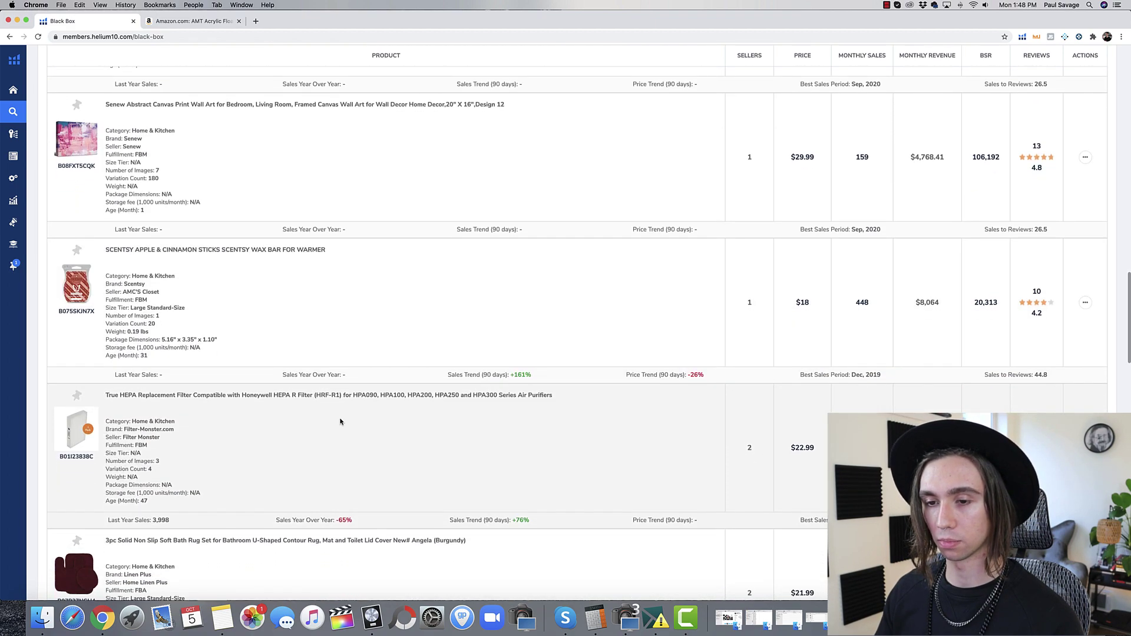
{"action": "scroll", "coordinate": [340, 421], "scroll_direction": "down", "scroll_amount": 10}
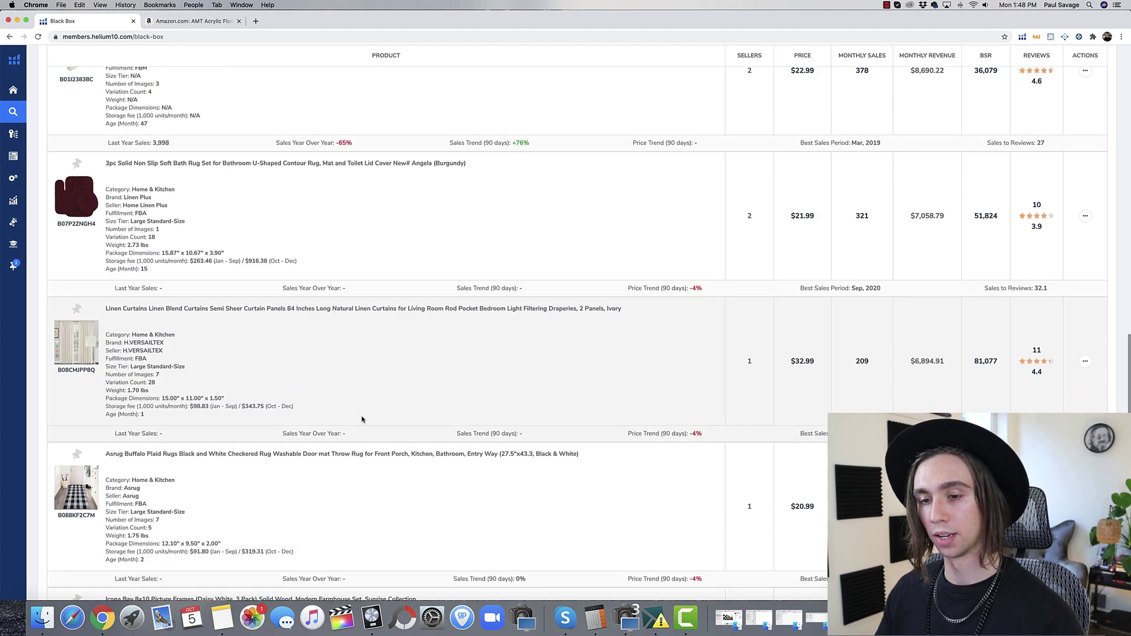
{"action": "scroll", "coordinate": [361, 420], "scroll_direction": "down", "scroll_amount": 11}
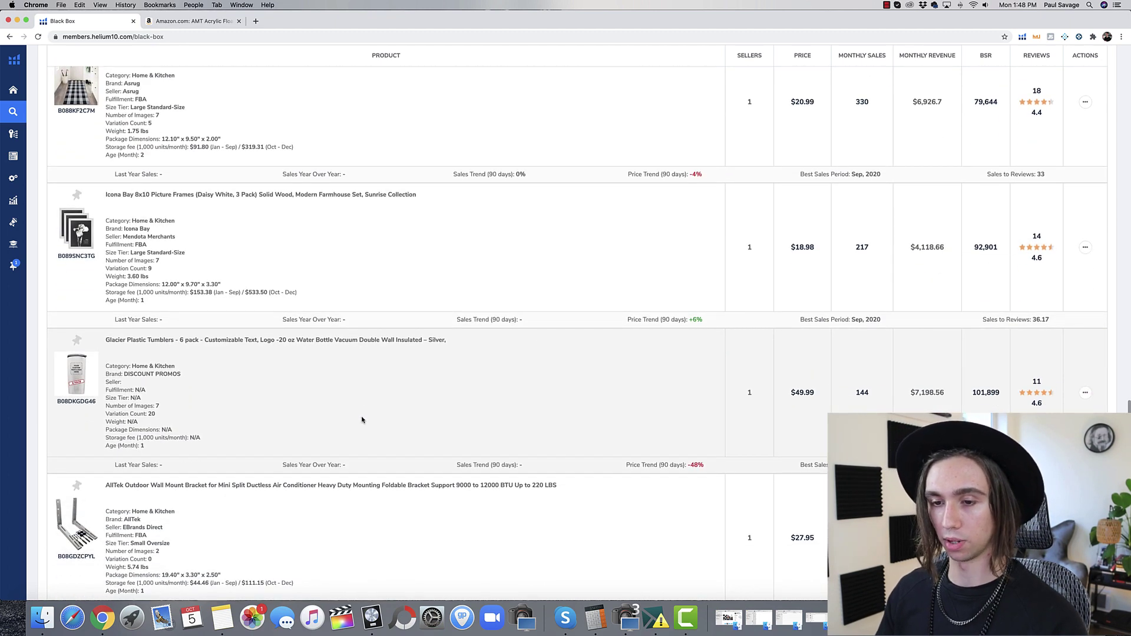
{"action": "scroll", "coordinate": [361, 419], "scroll_direction": "down", "scroll_amount": 5}
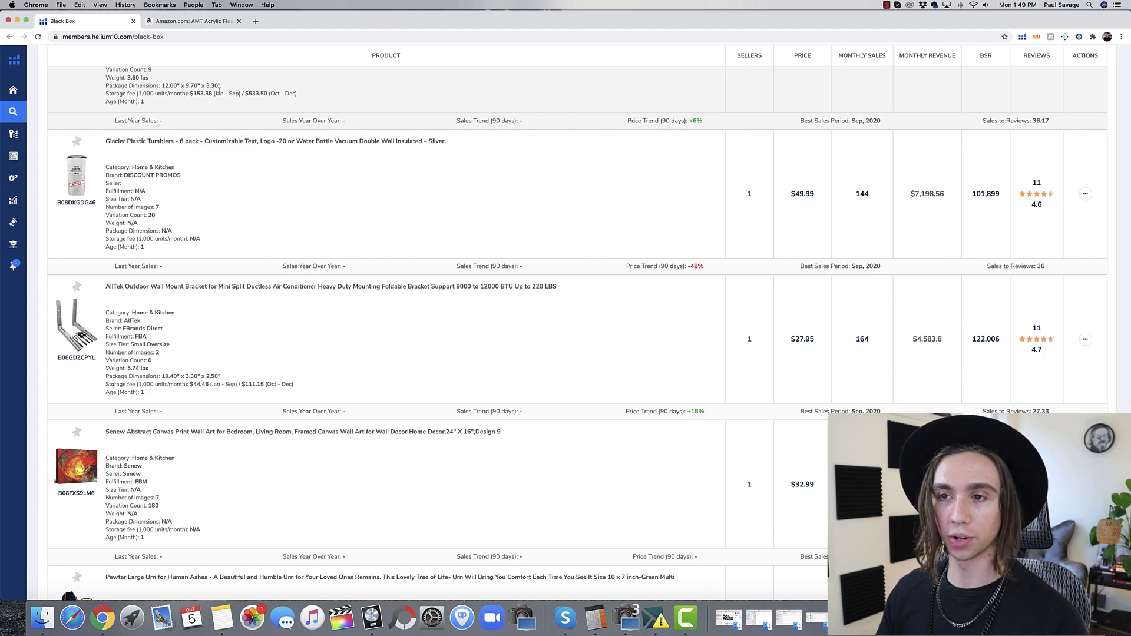
{"action": "left_click", "coordinate": [255, 22]}
{"action": "type", "text": "youtube.com"}
{"action": "key", "text": "Return"}
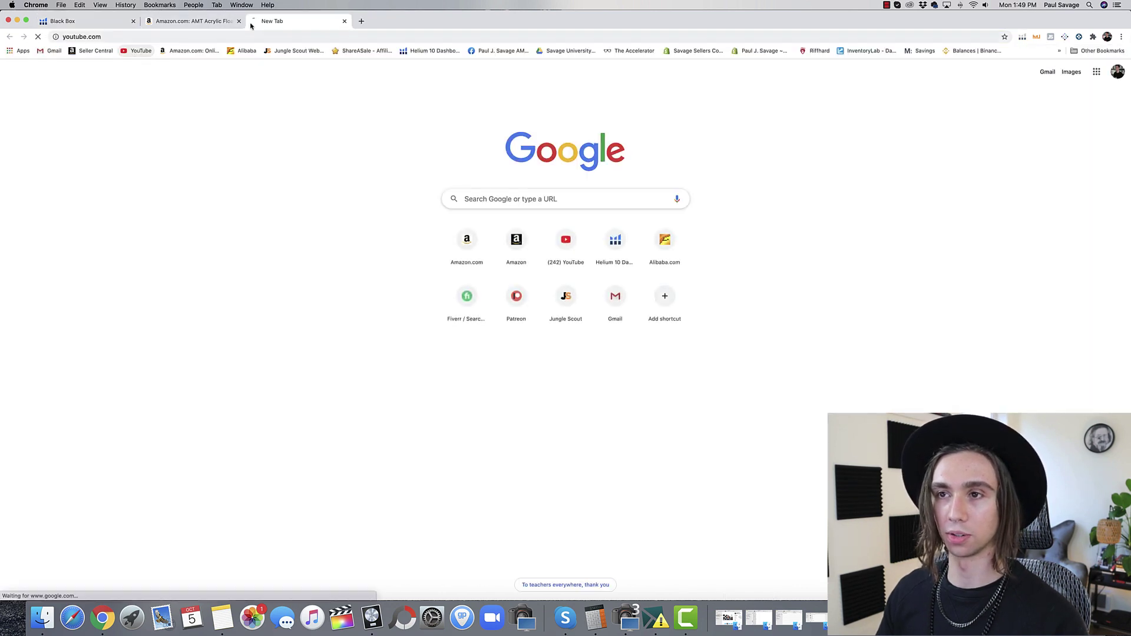
{"action": "key", "text": "super+w"}
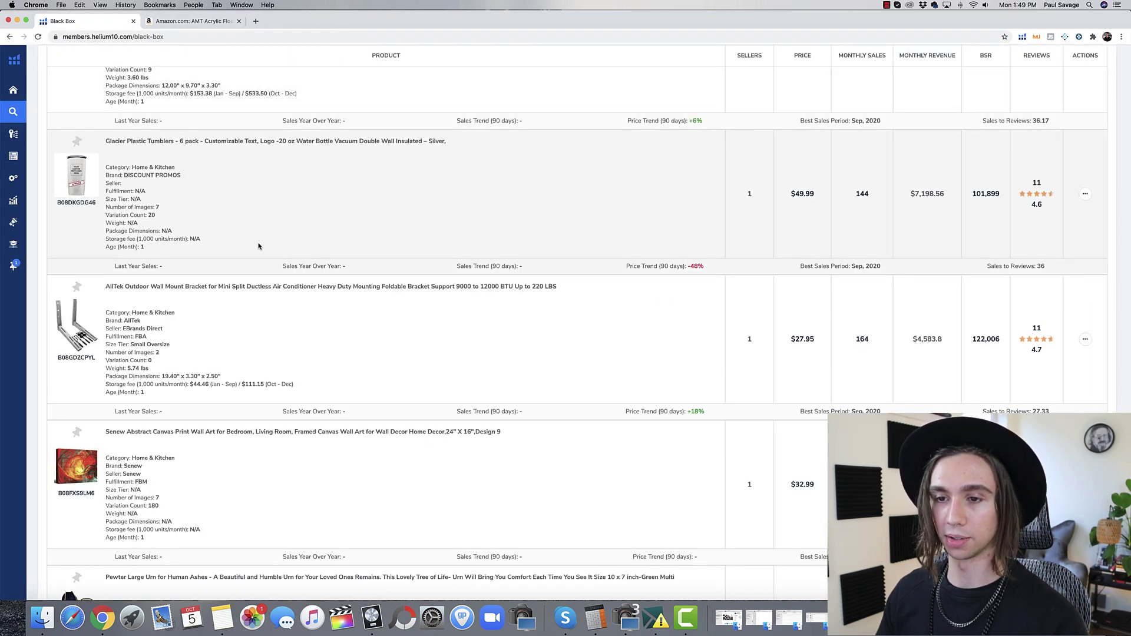
Review the products listed below the Glacier Plastic Tumblers for further product ideas.
{"action": "scroll", "coordinate": [258, 246], "scroll_direction": "down", "scroll_amount": 3}
{"action": "scroll", "coordinate": [286, 251], "scroll_direction": "down", "scroll_amount": 1}
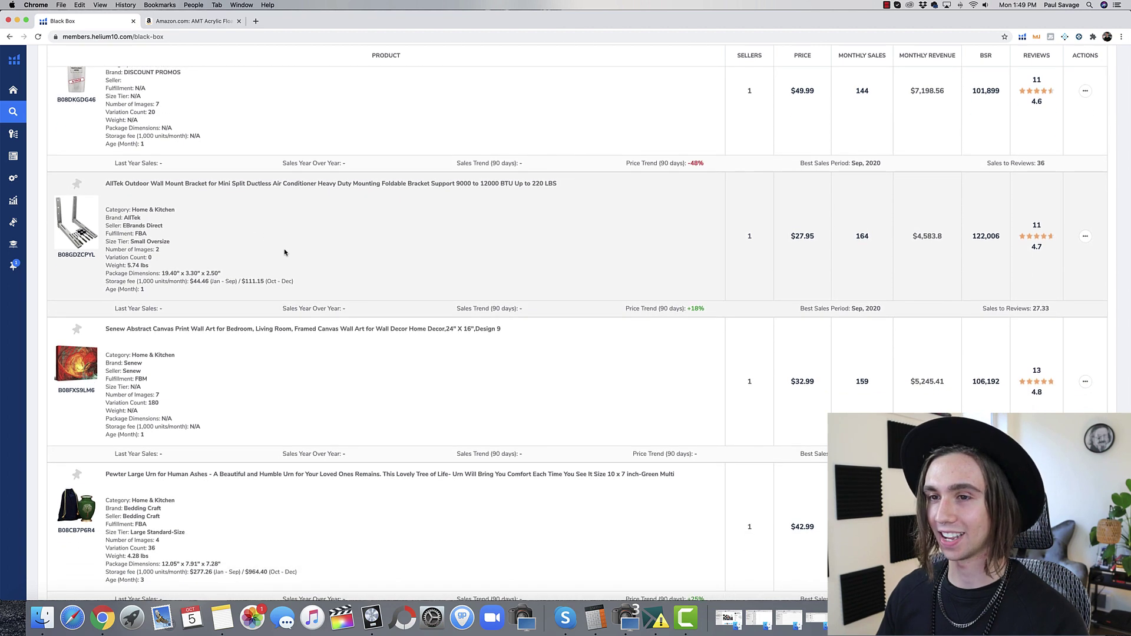
{"action": "scroll", "coordinate": [285, 252], "scroll_direction": "down", "scroll_amount": 2}
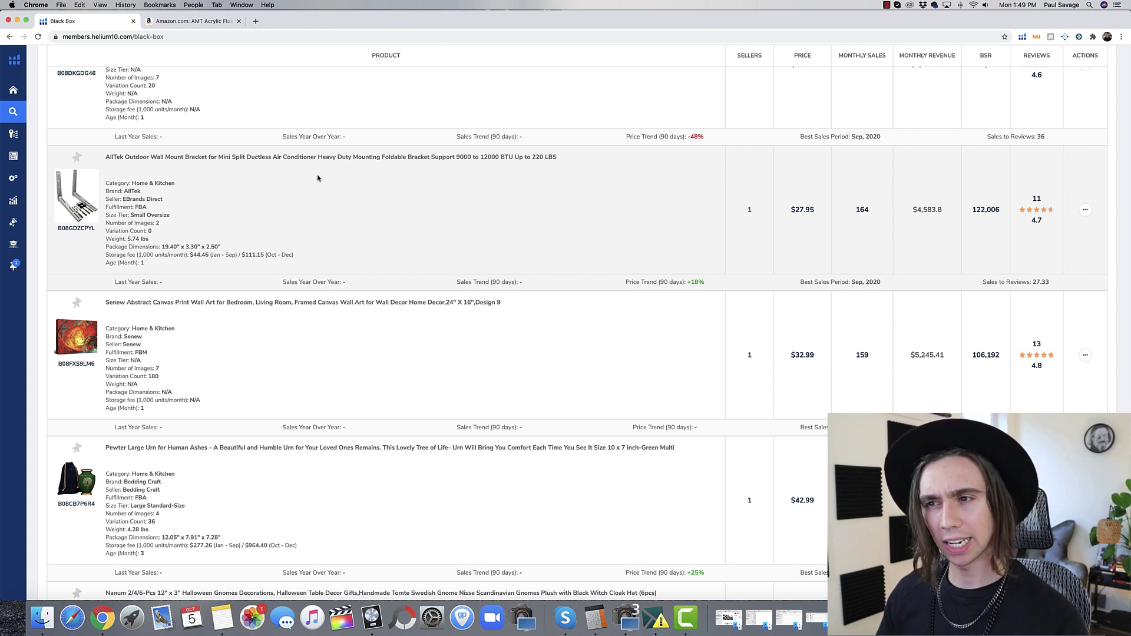
Review the remaining products on the third results page and go to page 4.
{"action": "scroll", "coordinate": [300, 224], "scroll_direction": "down", "scroll_amount": 5}
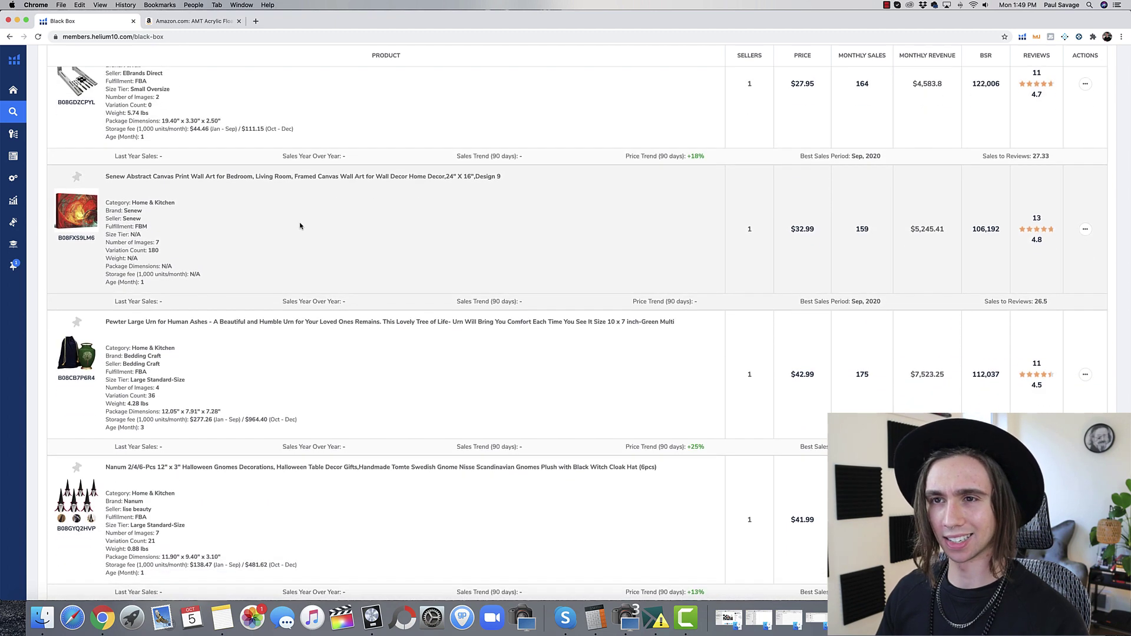
{"action": "scroll", "coordinate": [300, 225], "scroll_direction": "up", "scroll_amount": 2}
{"action": "scroll", "coordinate": [300, 223], "scroll_direction": "down", "scroll_amount": 5}
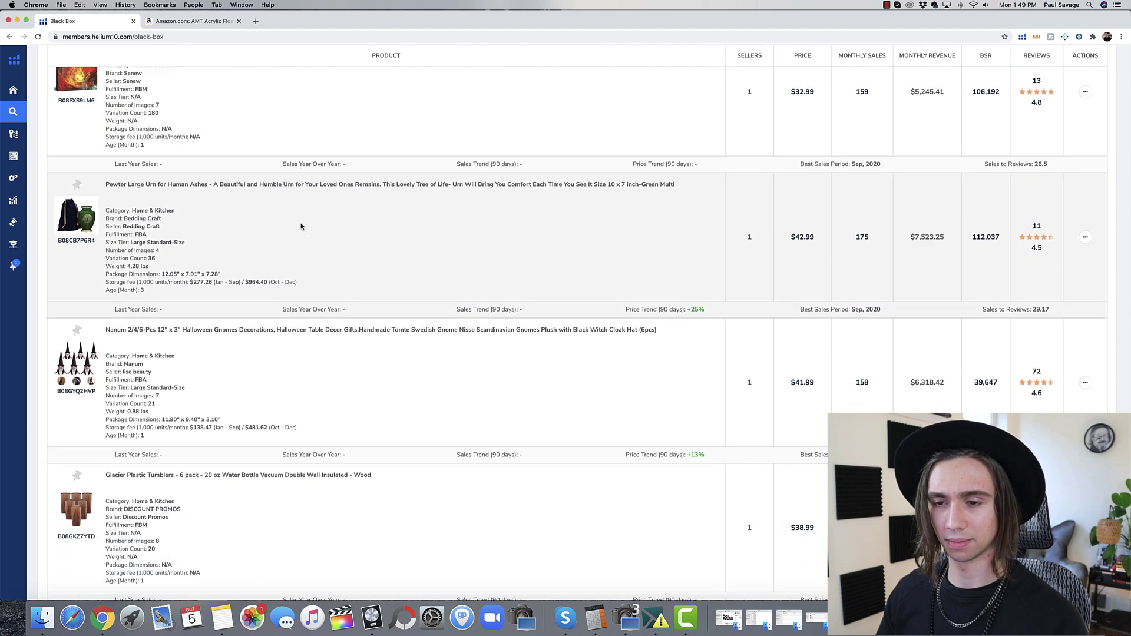
{"action": "scroll", "coordinate": [301, 226], "scroll_direction": "up", "scroll_amount": 5}
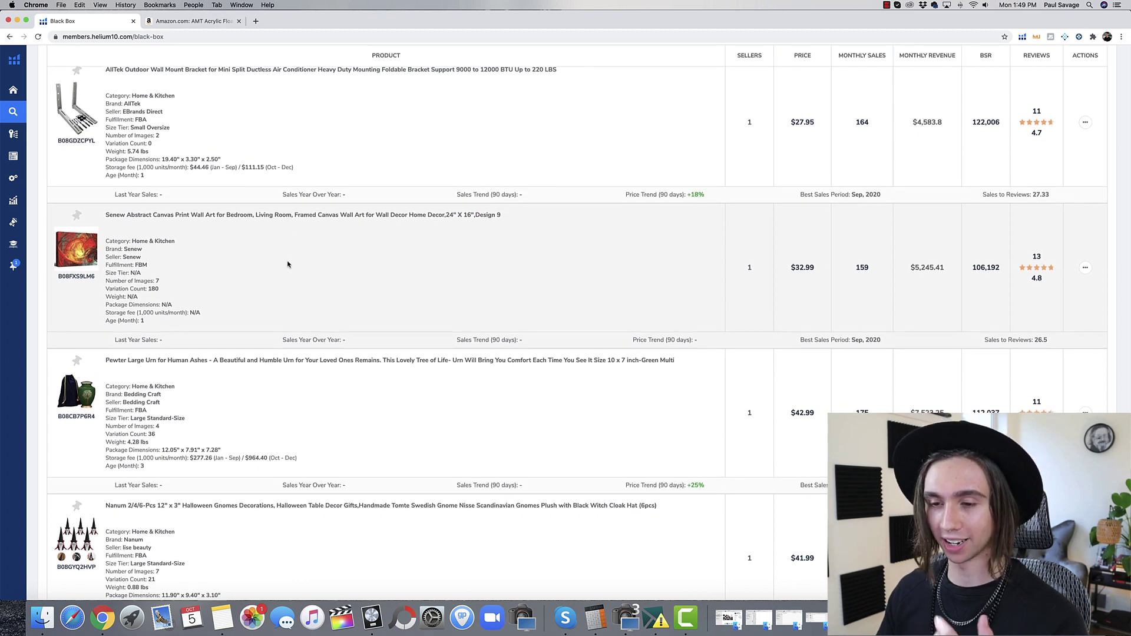
{"action": "scroll", "coordinate": [299, 224], "scroll_direction": "down", "scroll_amount": 5}
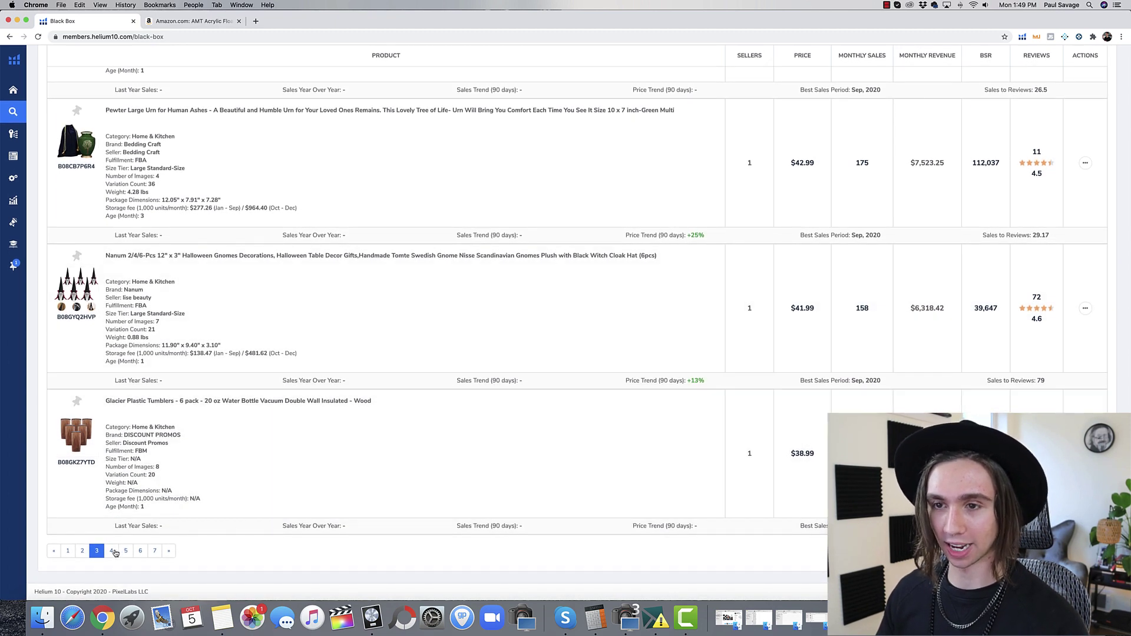
{"action": "left_click", "coordinate": [113, 550]}
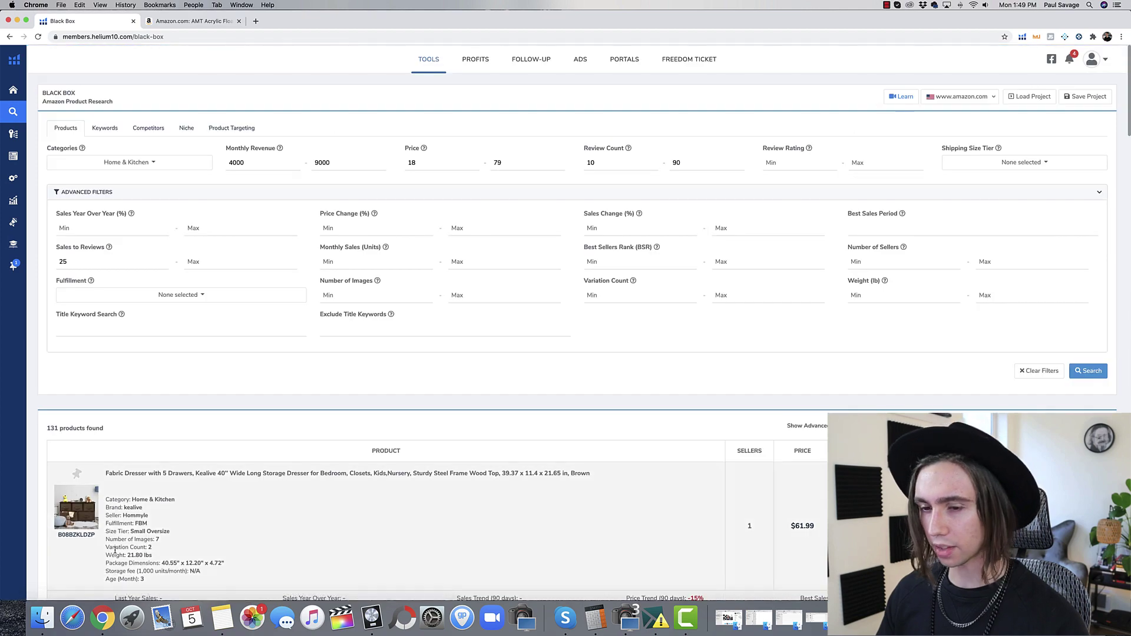
Examine the products on the fourth results page for low-competition niches and go to page 5.
{"action": "scroll", "coordinate": [312, 487], "scroll_direction": "down", "scroll_amount": 3}
{"action": "scroll", "coordinate": [312, 489], "scroll_direction": "down", "scroll_amount": 10}
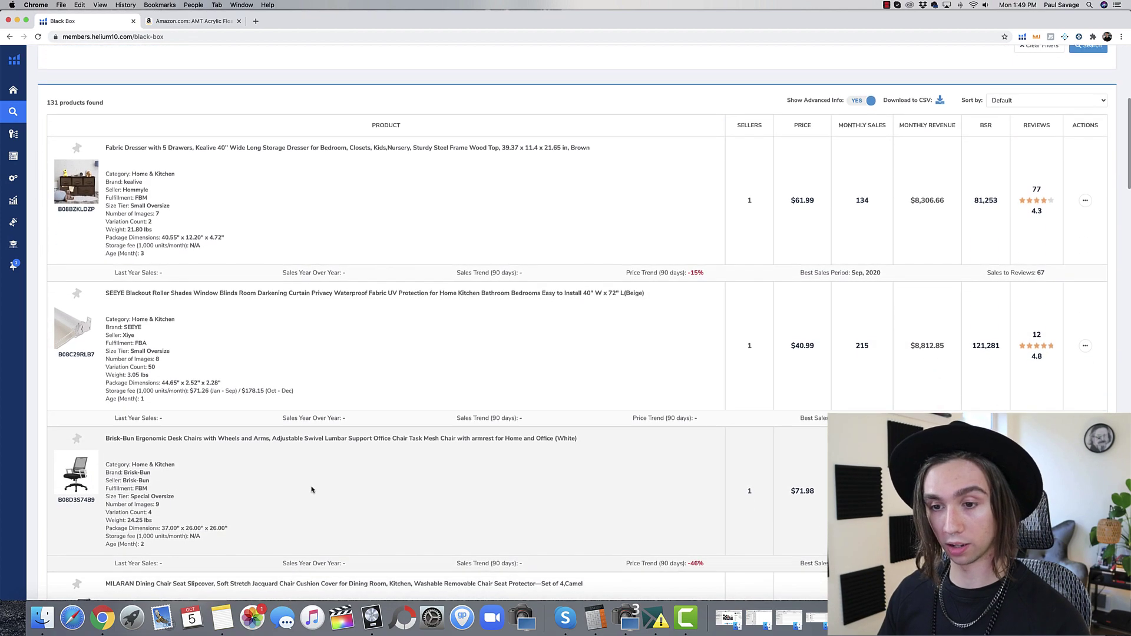
{"action": "scroll", "coordinate": [311, 491], "scroll_direction": "down", "scroll_amount": 8}
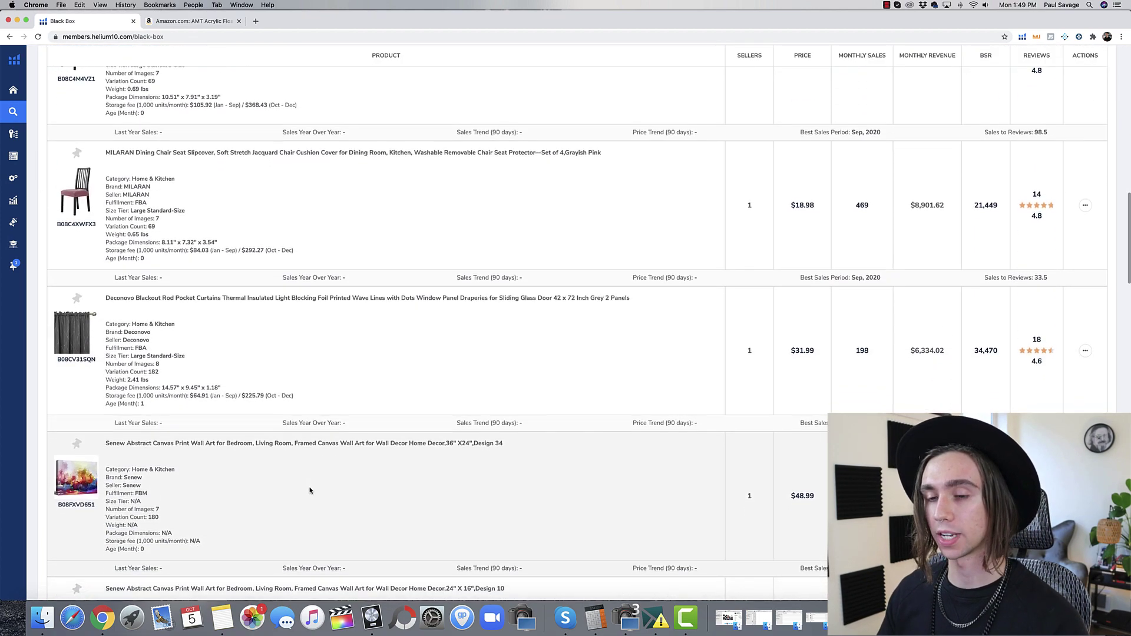
{"action": "scroll", "coordinate": [310, 490], "scroll_direction": "down", "scroll_amount": 12}
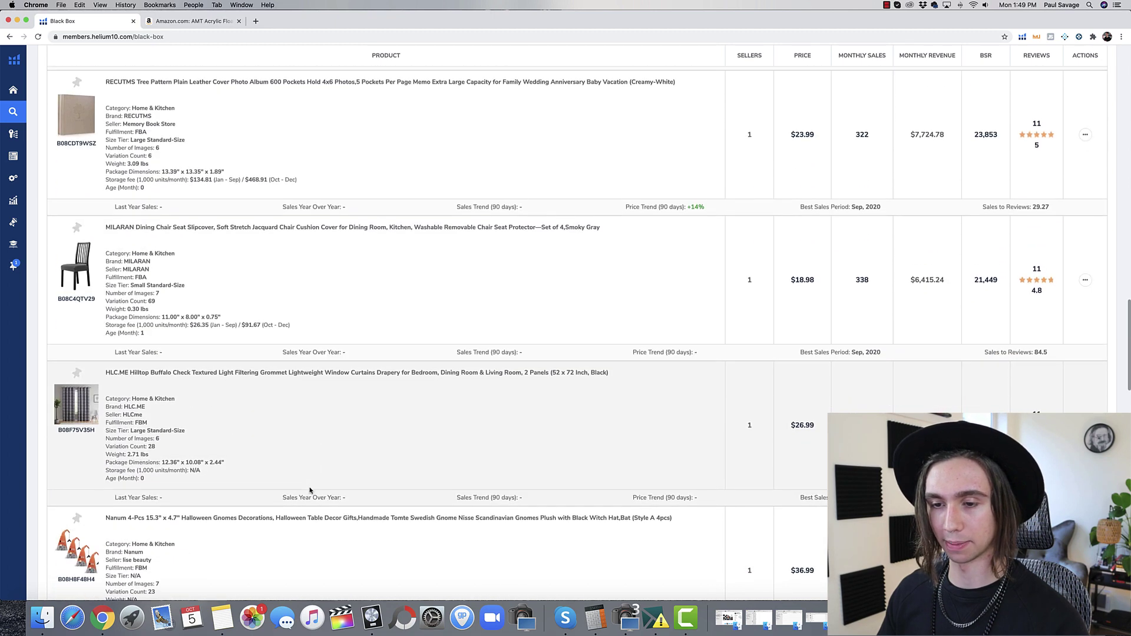
{"action": "scroll", "coordinate": [308, 491], "scroll_direction": "down", "scroll_amount": 1}
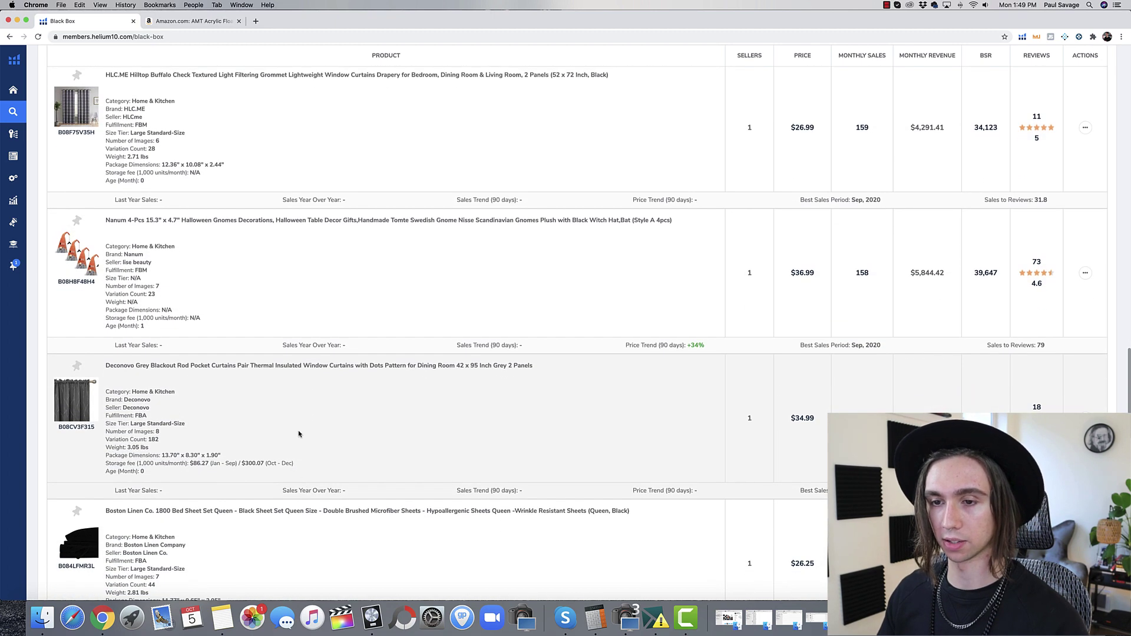
{"action": "scroll", "coordinate": [301, 436], "scroll_direction": "down", "scroll_amount": 14}
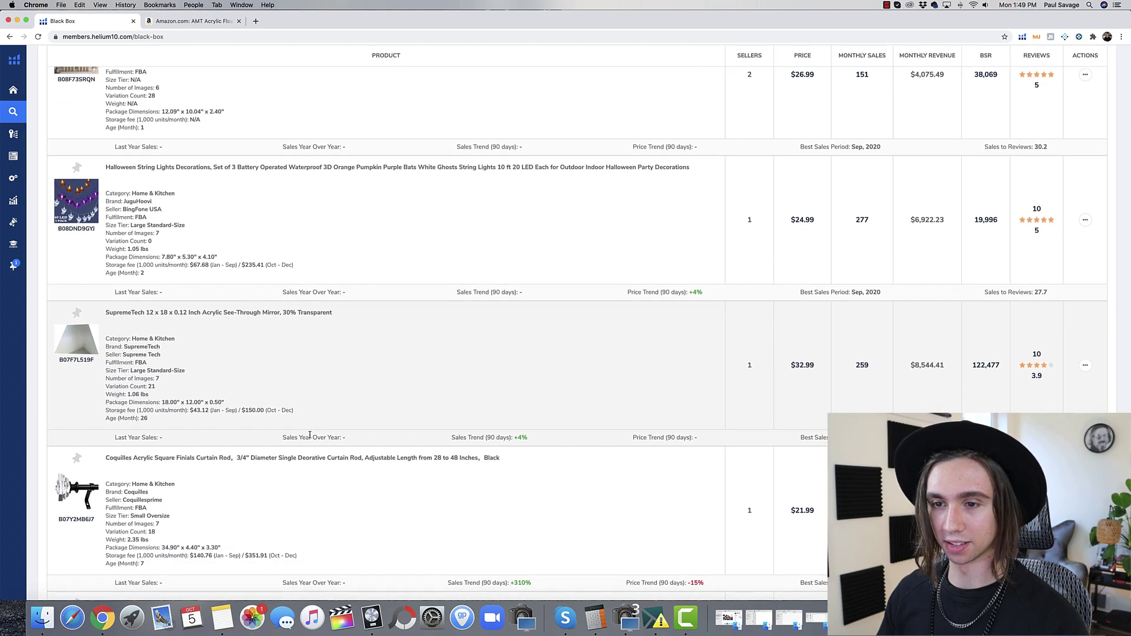
{"action": "scroll", "coordinate": [309, 437], "scroll_direction": "down", "scroll_amount": 6}
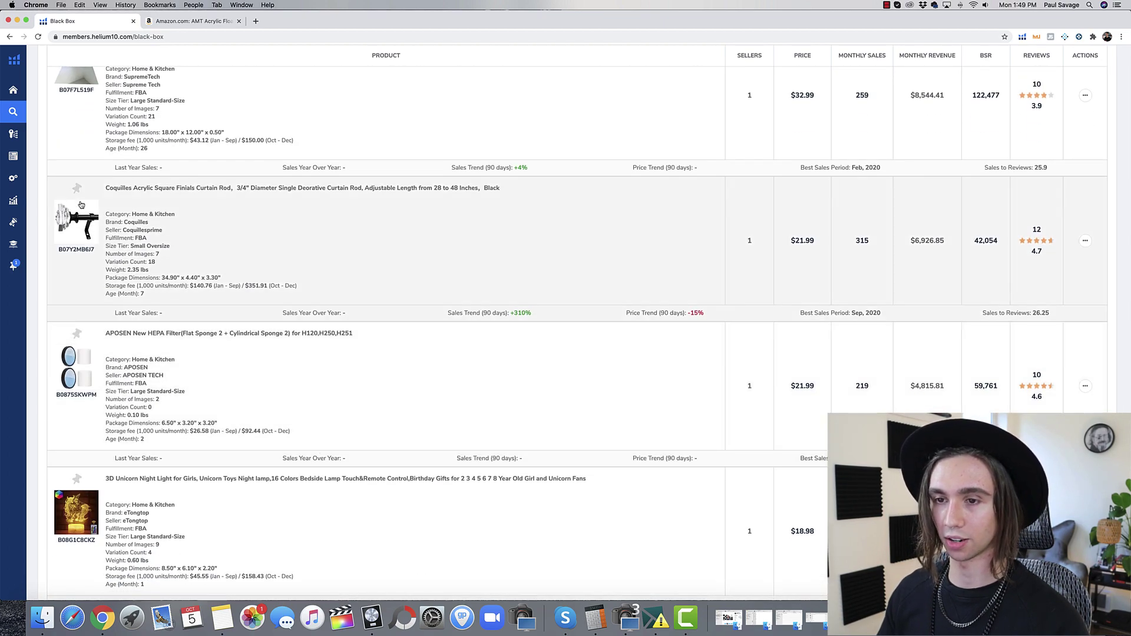
{"action": "scroll", "coordinate": [328, 285], "scroll_direction": "down", "scroll_amount": 3}
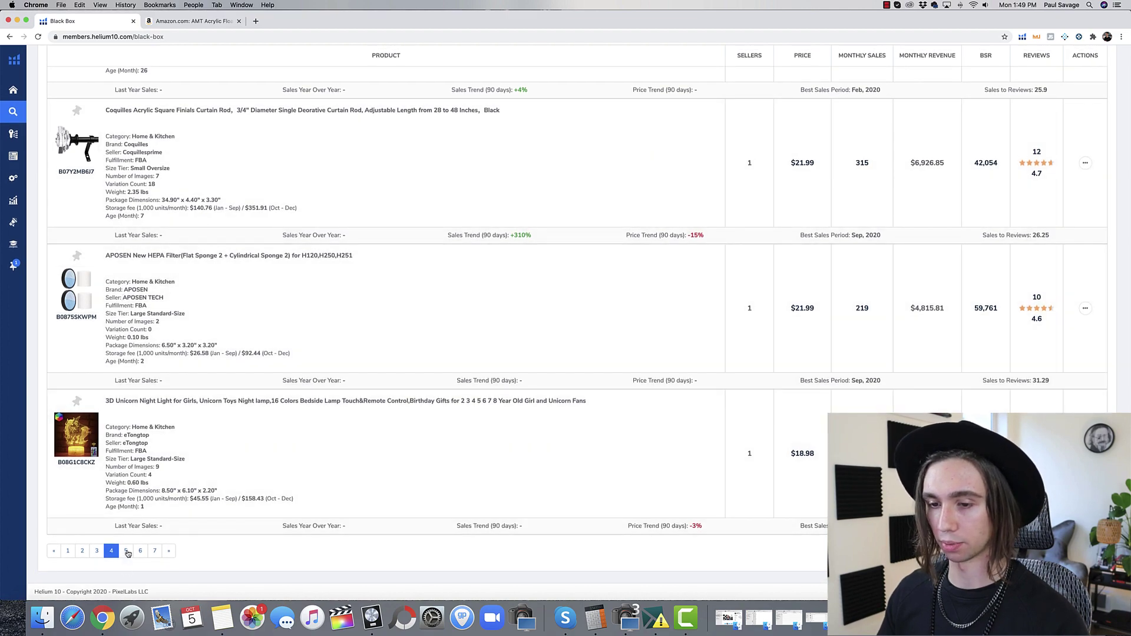
{"action": "left_click", "coordinate": [126, 550]}
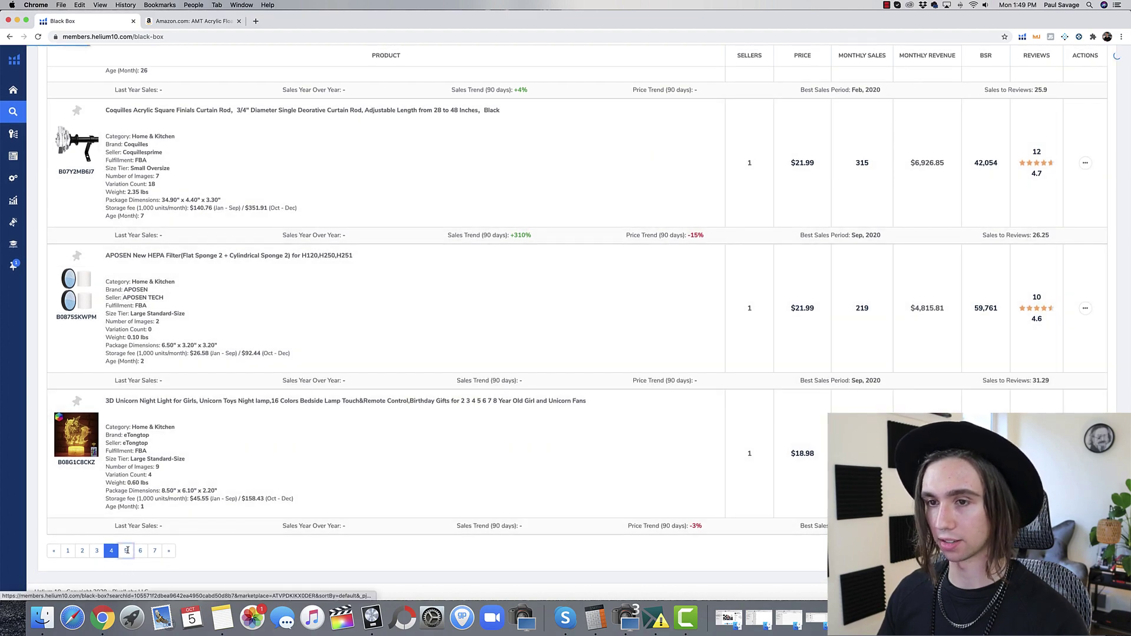
Look through the products on the sixth results page and go to page 7.
{"action": "scroll", "coordinate": [182, 254], "scroll_direction": "down", "scroll_amount": 12}
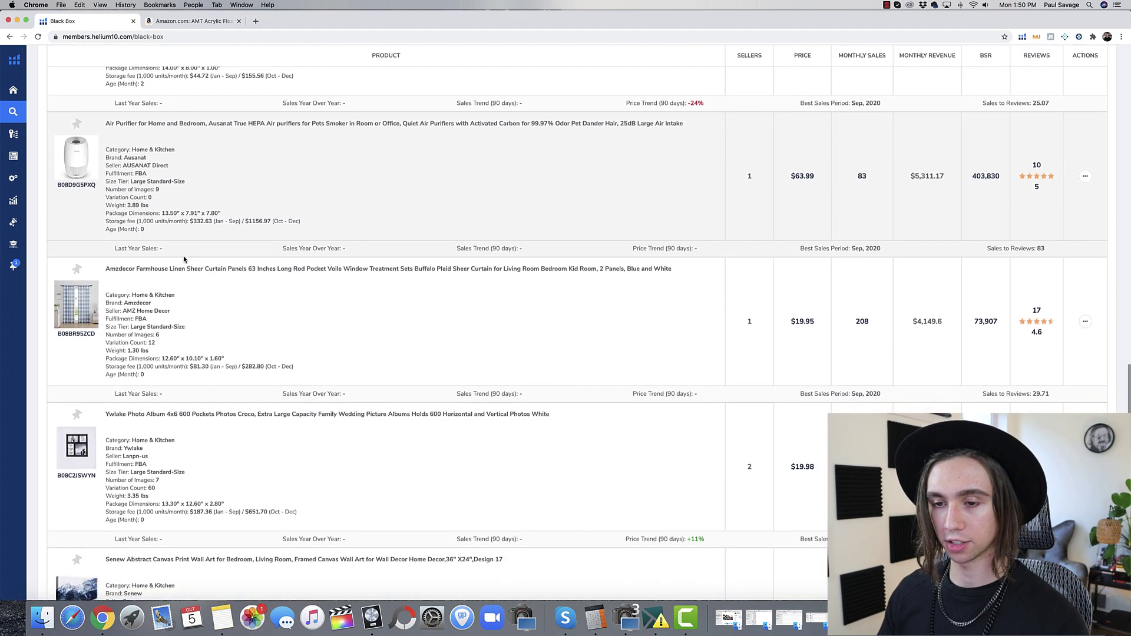
{"action": "scroll", "coordinate": [182, 256], "scroll_direction": "down", "scroll_amount": 9}
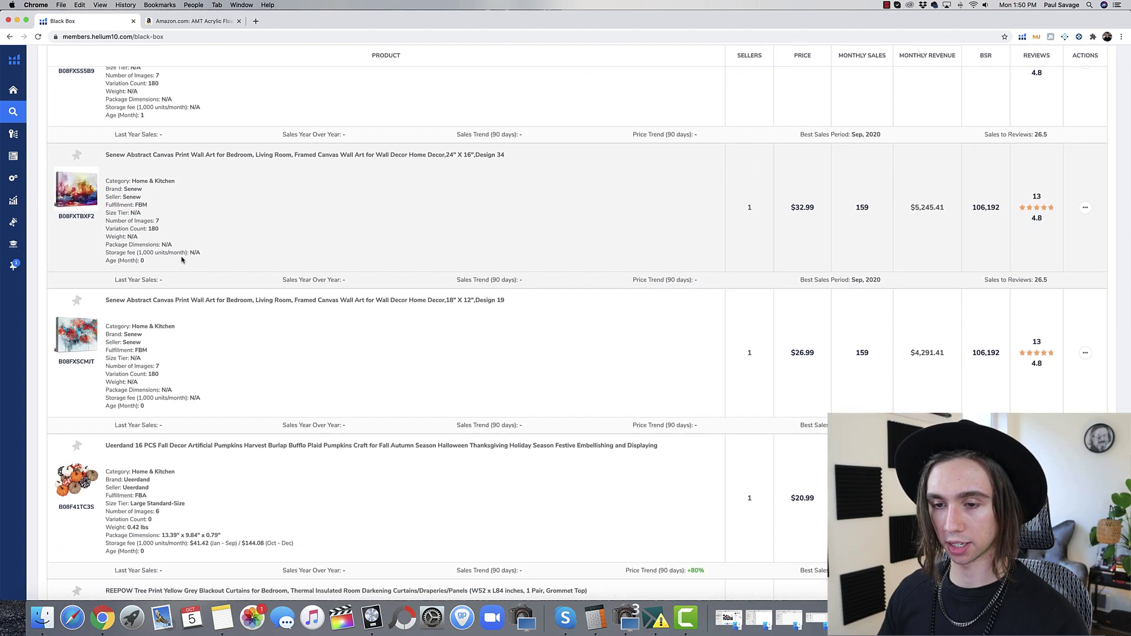
{"action": "scroll", "coordinate": [182, 260], "scroll_direction": "down", "scroll_amount": 4}
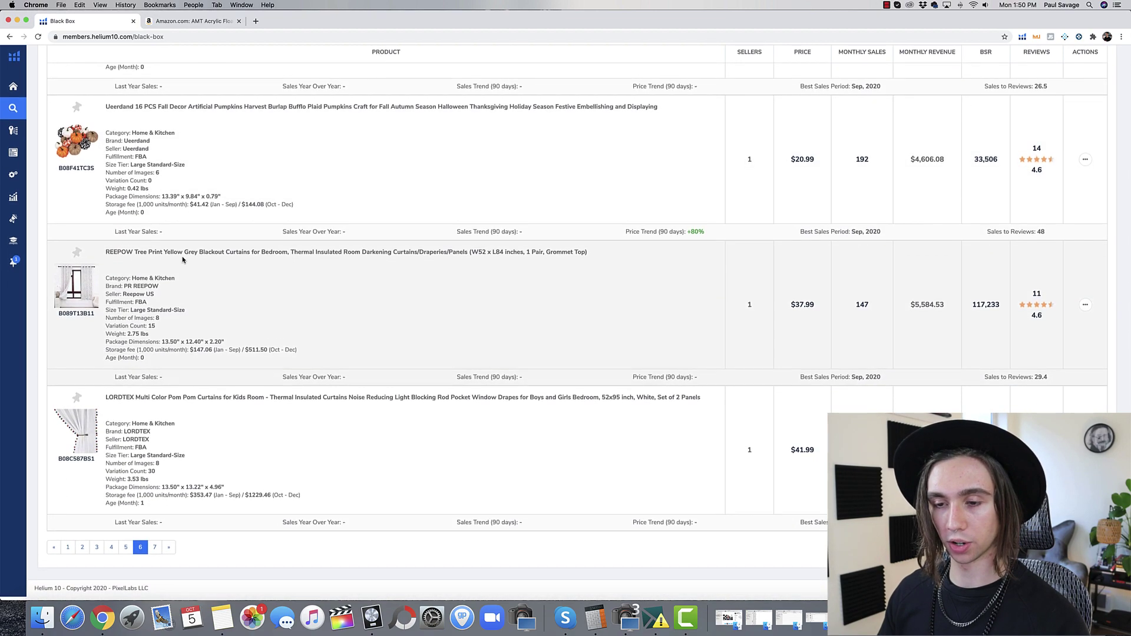
{"action": "left_click", "coordinate": [155, 551]}
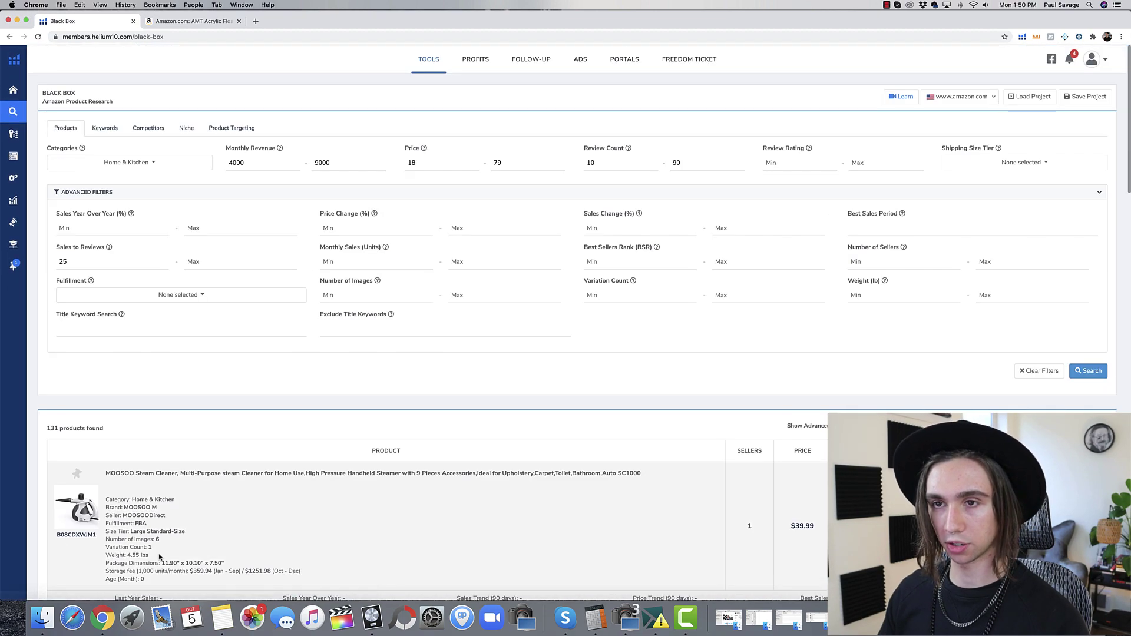
Take a look at the Amazon page of the AMT Acrylic Floating Wall Display Shelves and return to the Black Box results.
{"action": "scroll", "coordinate": [190, 512], "scroll_direction": "down", "scroll_amount": 3}
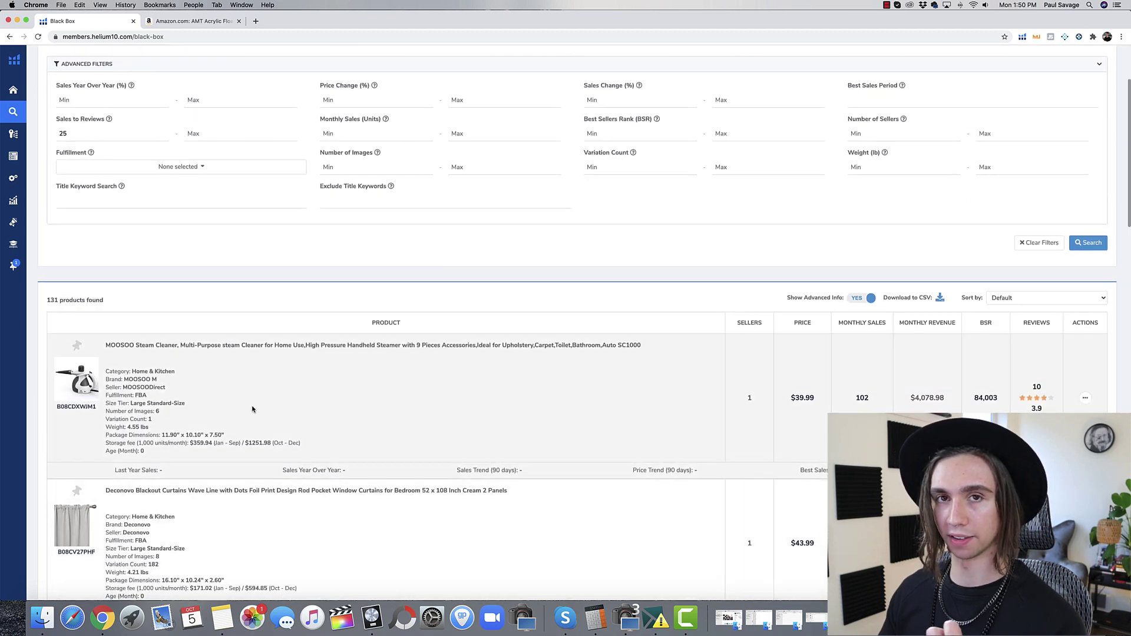
{"action": "left_click", "coordinate": [214, 24]}
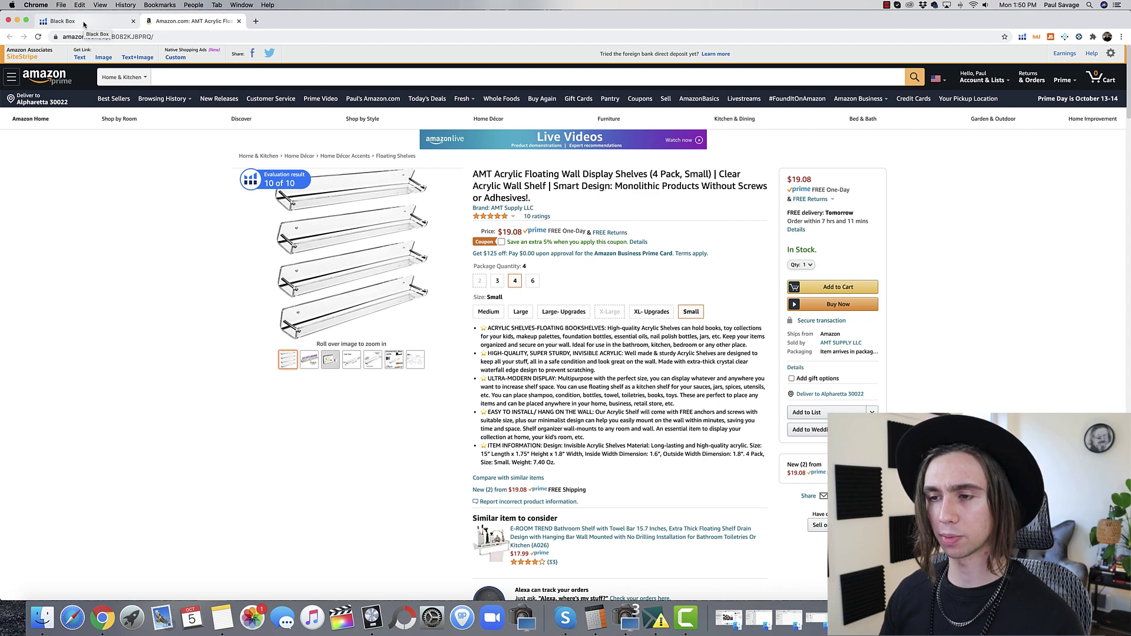
{"action": "left_click", "coordinate": [84, 24]}
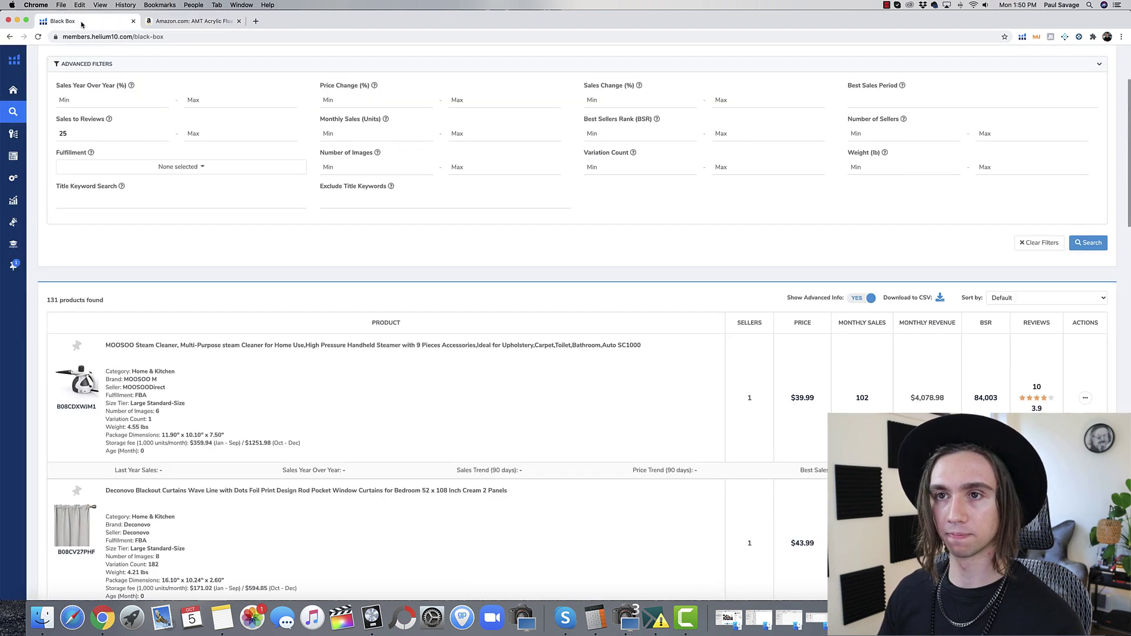
Examine the products on the seventh results page, comparing price, monthly revenue and review count, and return to the search filters.
{"action": "scroll", "coordinate": [255, 327], "scroll_direction": "down", "scroll_amount": 3}
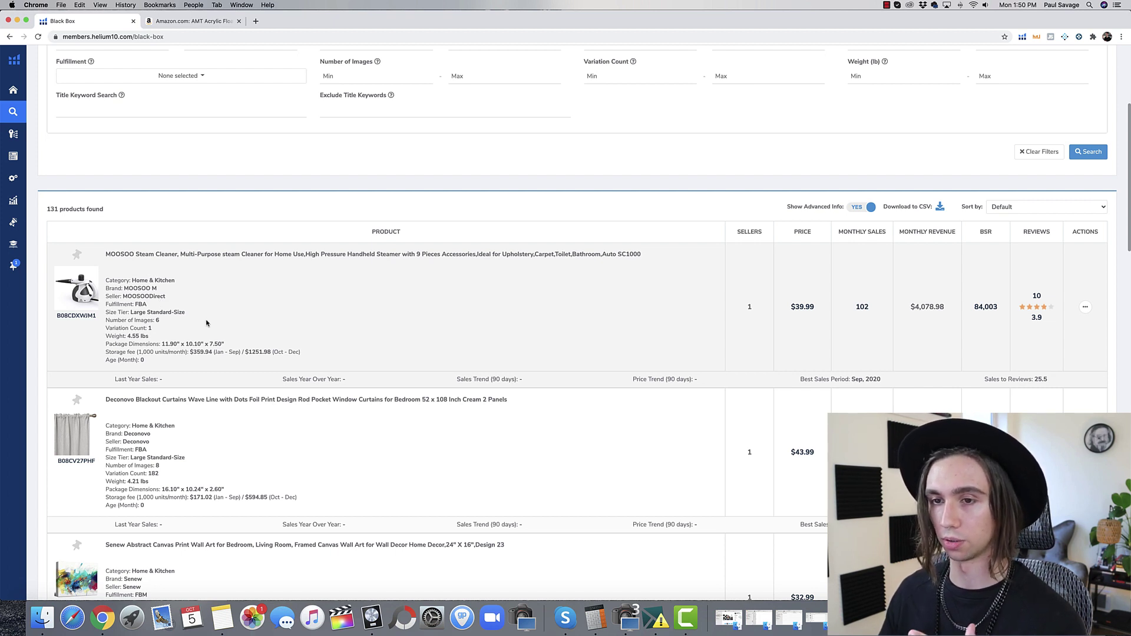
{"action": "scroll", "coordinate": [277, 321], "scroll_direction": "down", "scroll_amount": 4}
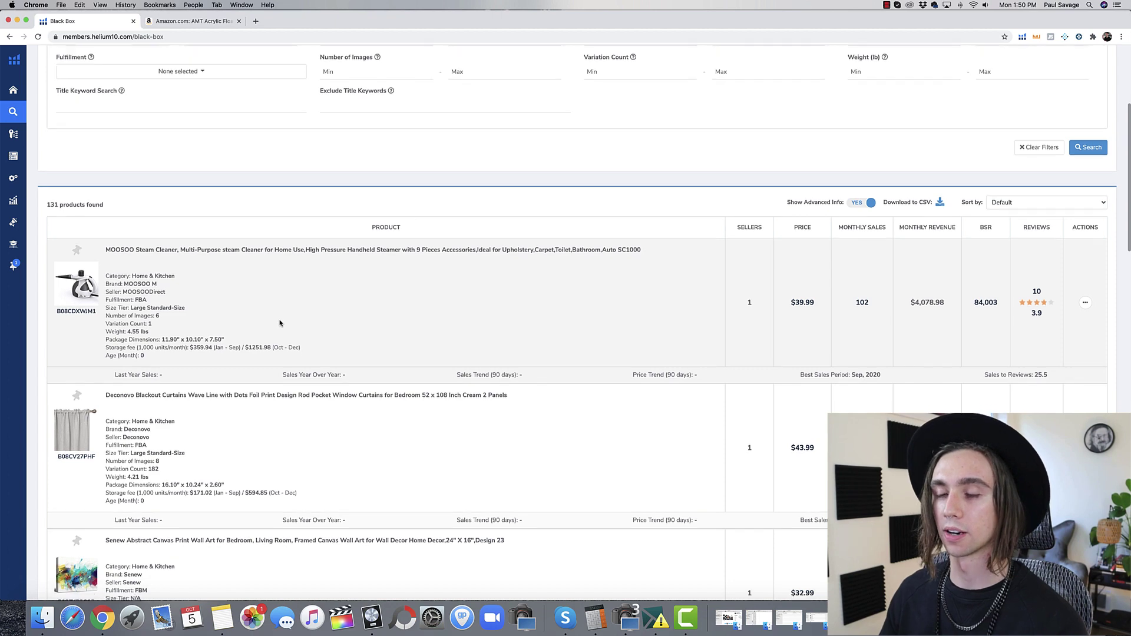
{"action": "scroll", "coordinate": [279, 322], "scroll_direction": "down", "scroll_amount": 1}
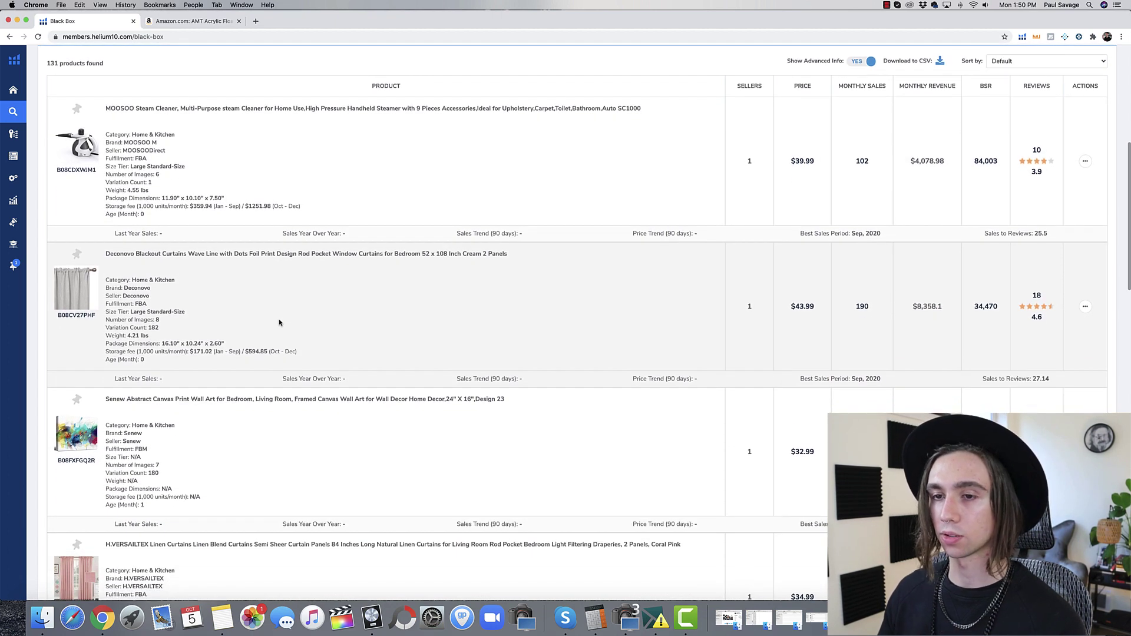
{"action": "scroll", "coordinate": [279, 321], "scroll_direction": "down", "scroll_amount": 2}
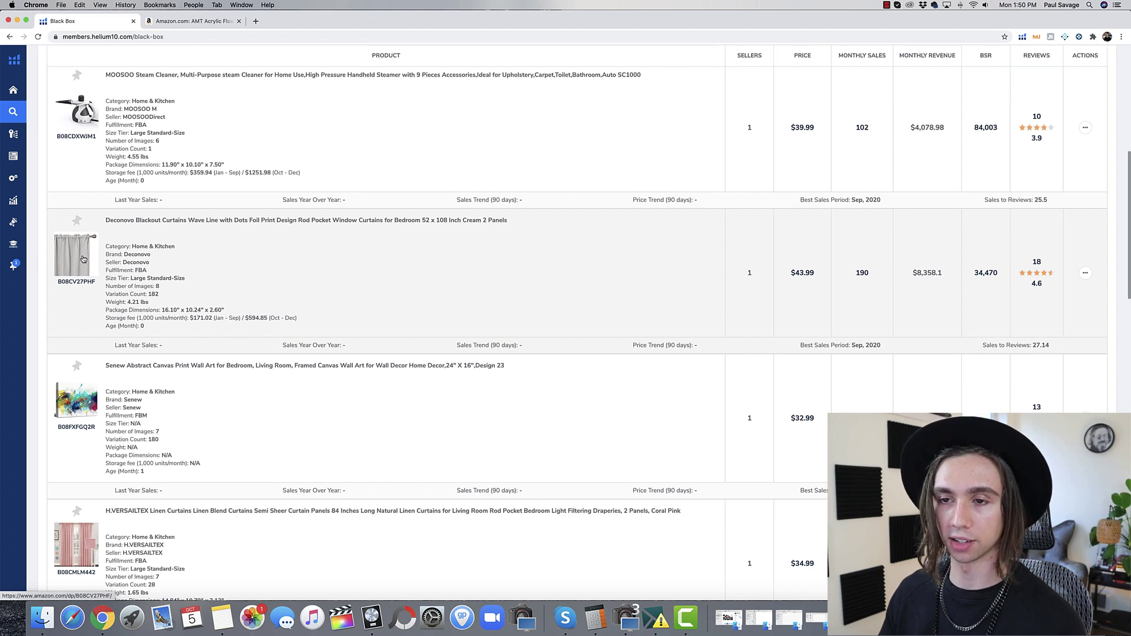
{"action": "scroll", "coordinate": [83, 259], "scroll_direction": "down", "scroll_amount": 5}
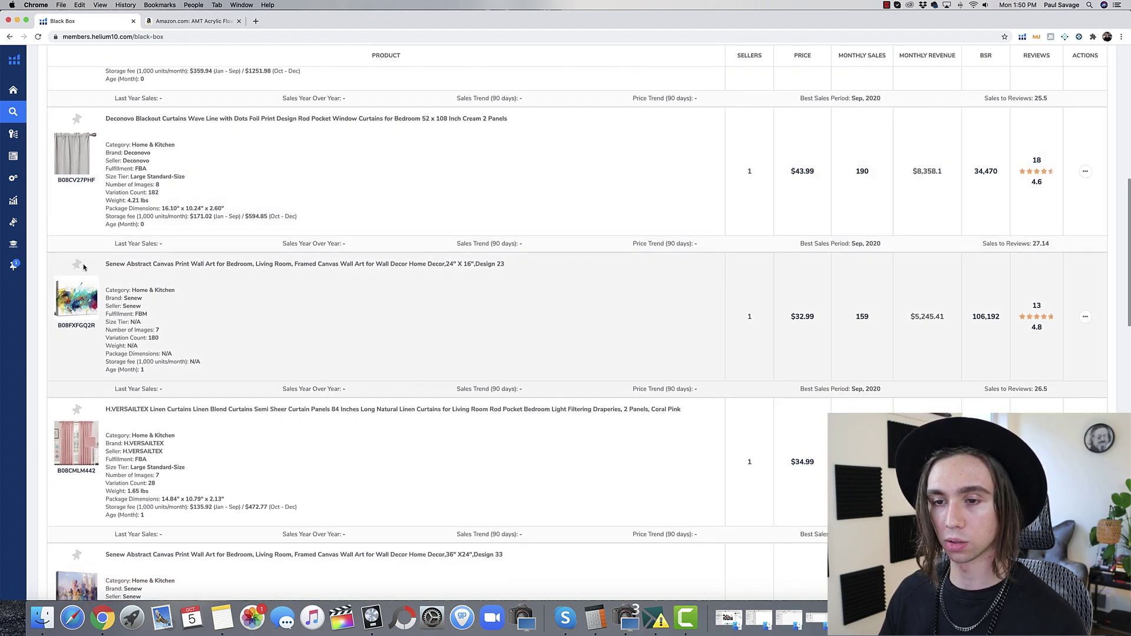
{"action": "scroll", "coordinate": [84, 267], "scroll_direction": "down", "scroll_amount": 2}
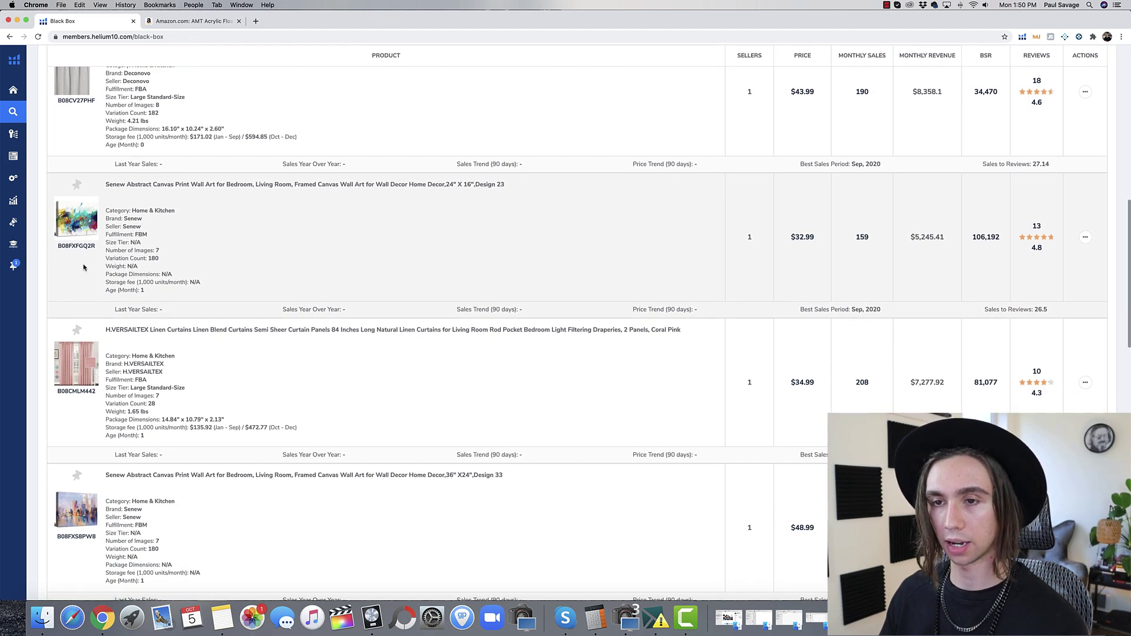
{"action": "scroll", "coordinate": [84, 268], "scroll_direction": "down", "scroll_amount": 10}
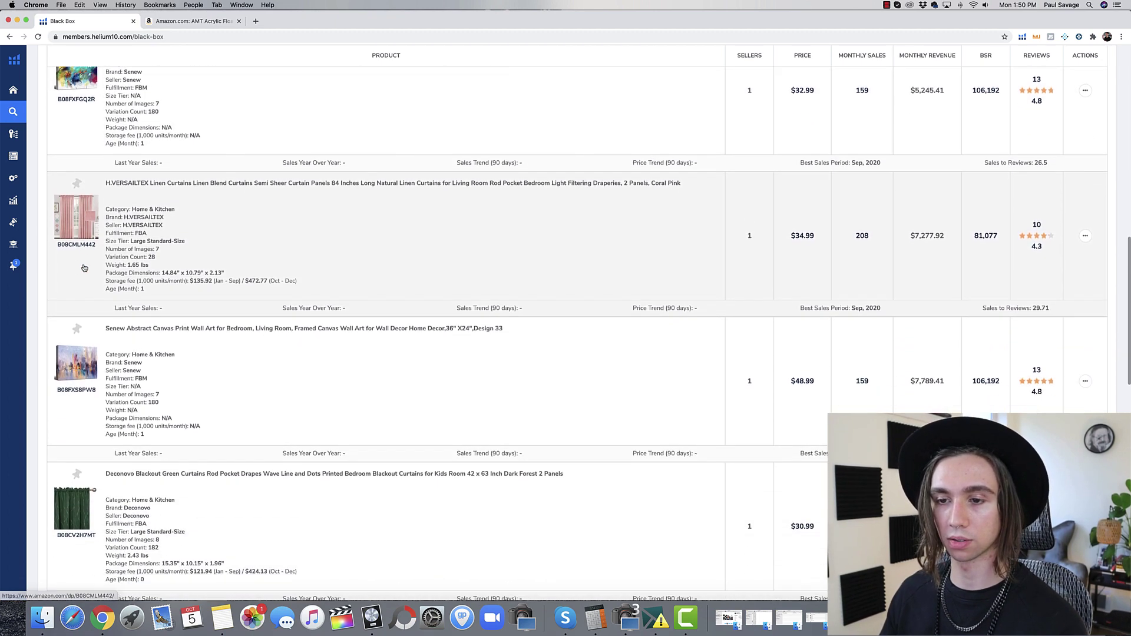
{"action": "scroll", "coordinate": [83, 267], "scroll_direction": "down", "scroll_amount": 14}
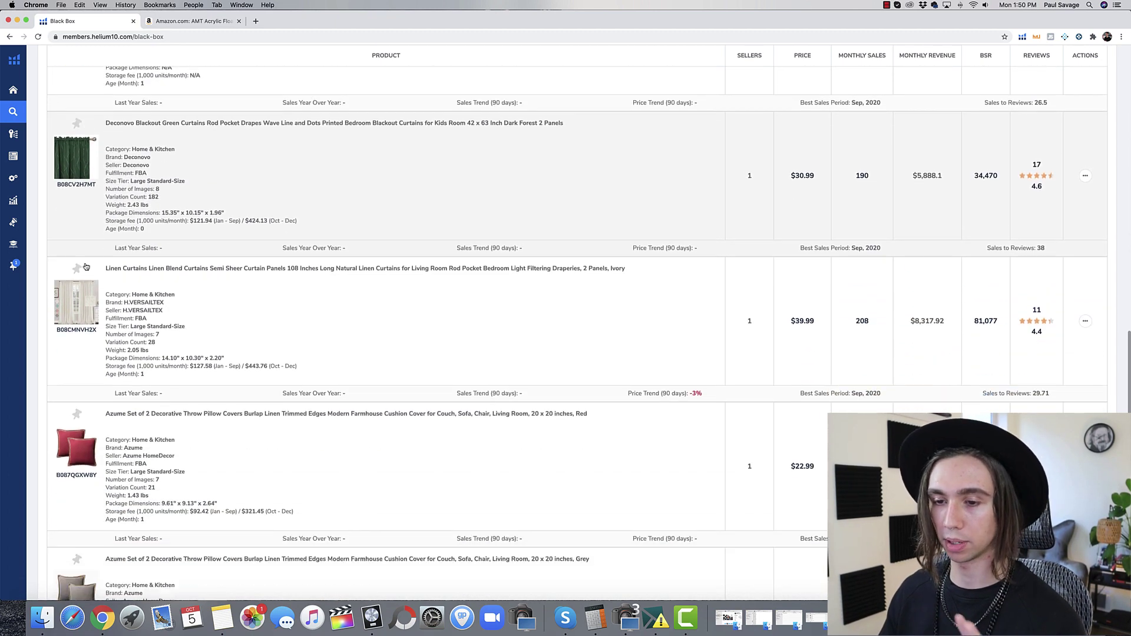
{"action": "scroll", "coordinate": [86, 267], "scroll_direction": "down", "scroll_amount": 15}
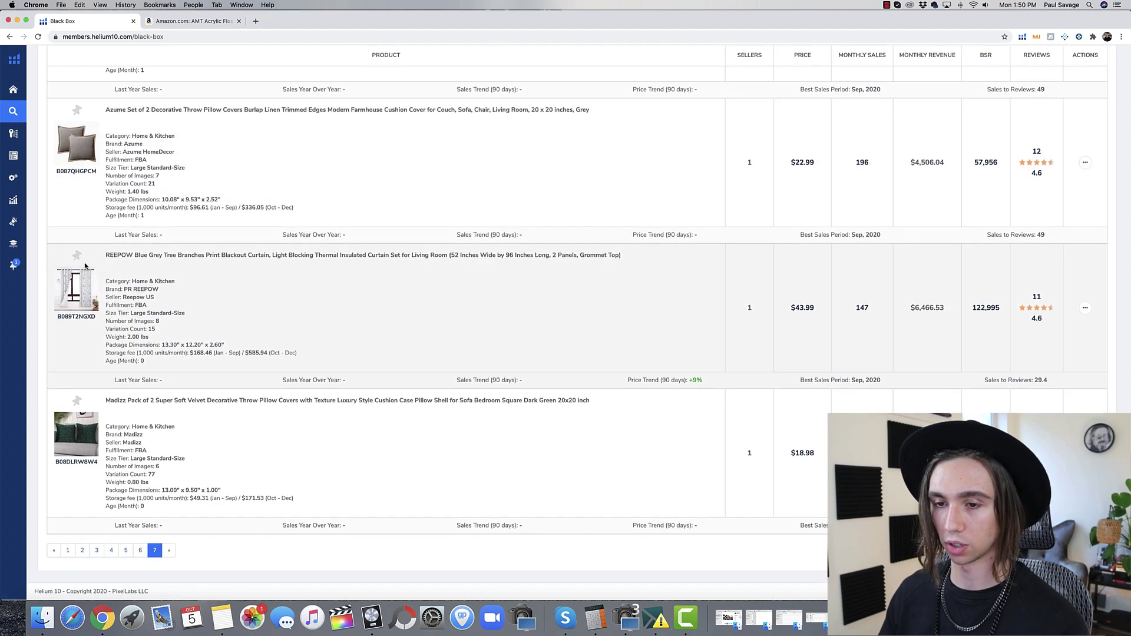
{"action": "scroll", "coordinate": [170, 497], "scroll_direction": "up", "scroll_amount": 20}
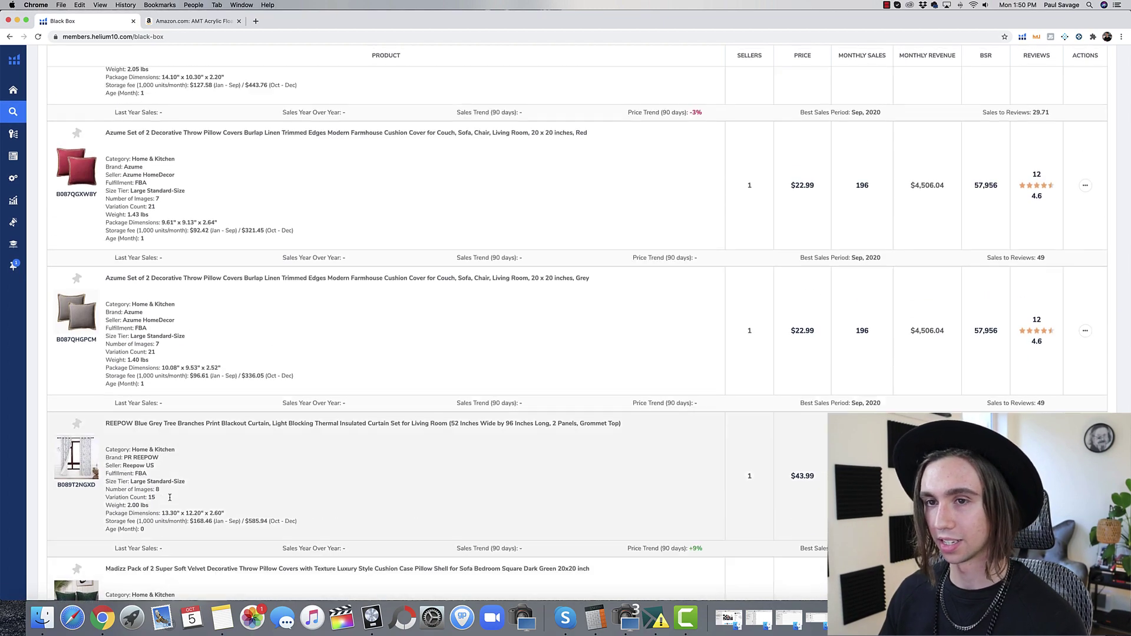
{"action": "scroll", "coordinate": [169, 497], "scroll_direction": "up", "scroll_amount": 18}
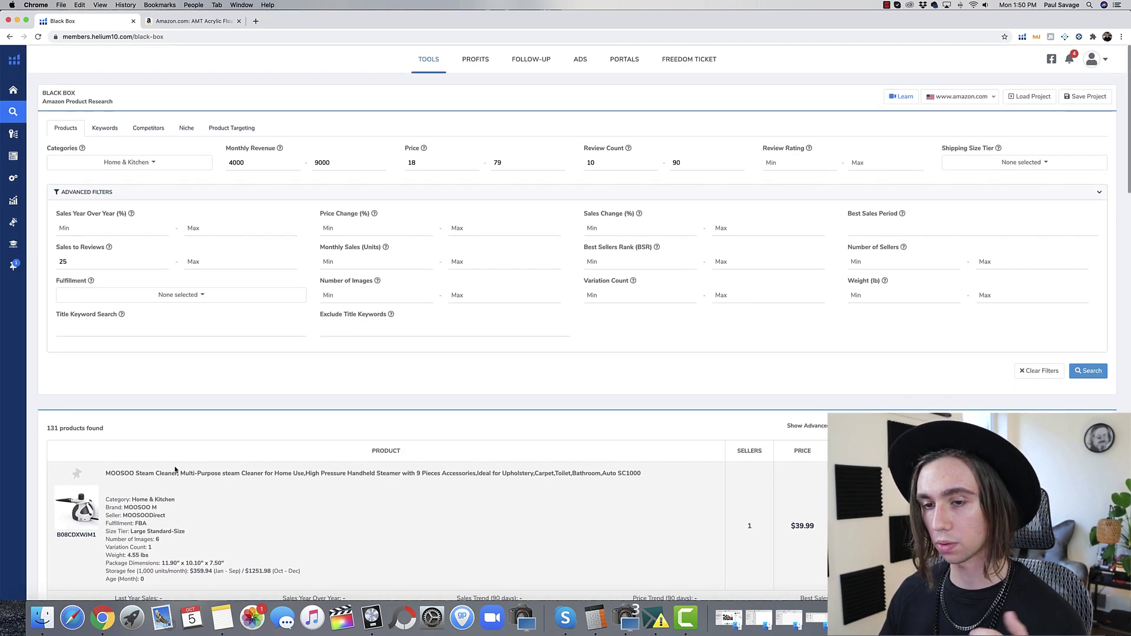
Switch to the AMT shelf product page and search all Amazon departments for "Acrylic Floating Wall Display Shelves", copied from its title.
{"action": "left_click", "coordinate": [190, 21]}
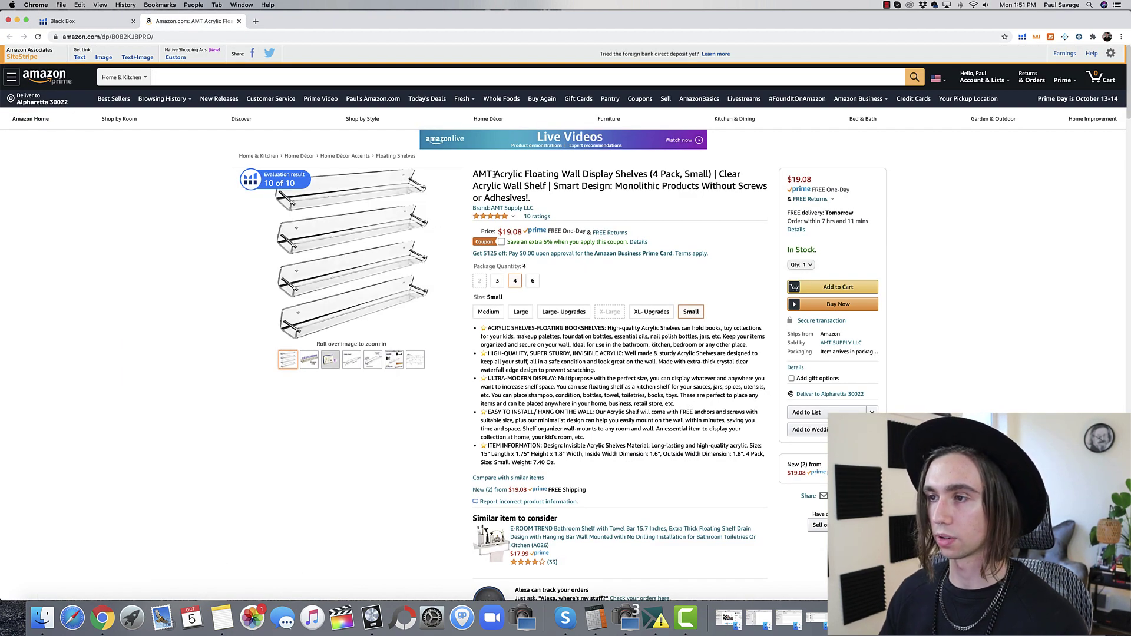
{"action": "left_click_drag", "start_coordinate": [494, 174], "coordinate": [651, 180]}
{"action": "key", "text": "super+c"}
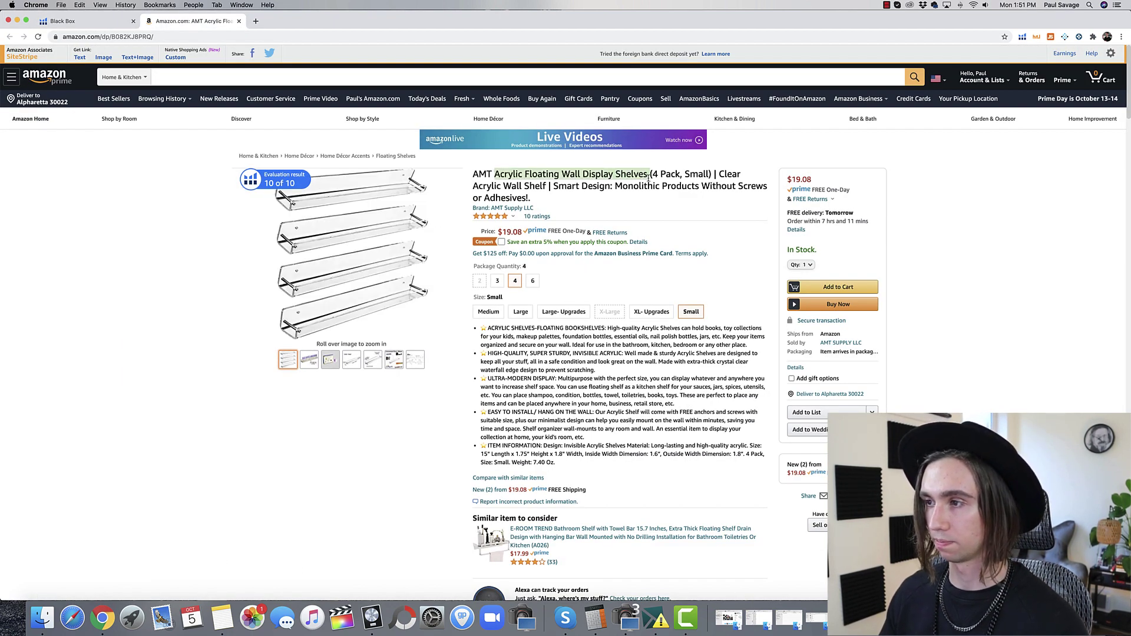
{"action": "left_click", "coordinate": [126, 80]}
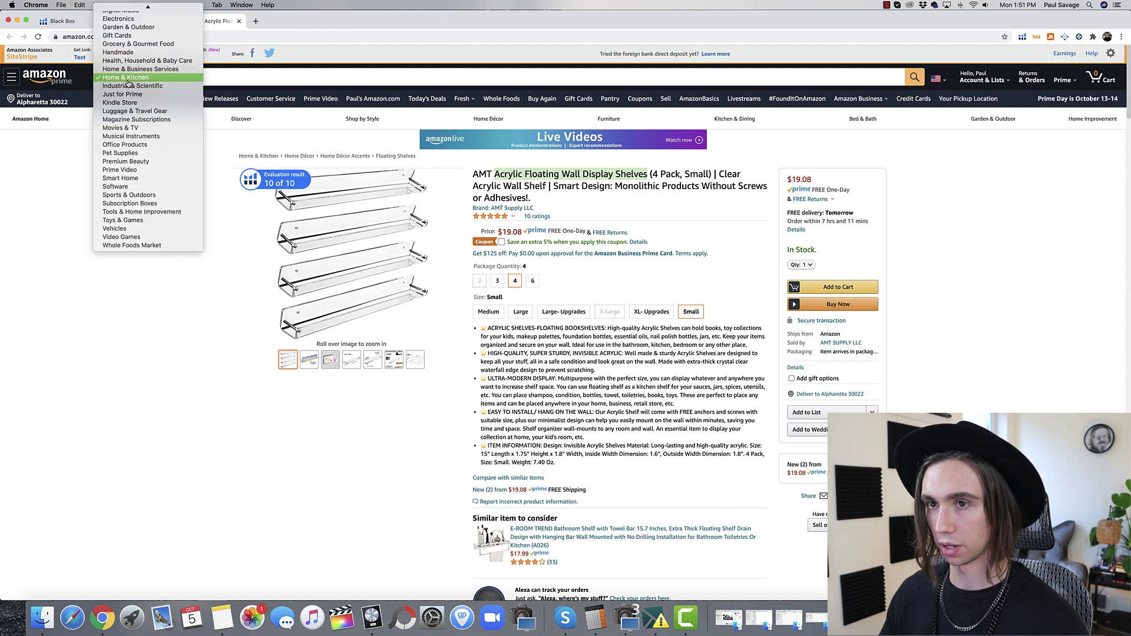
{"action": "left_click", "coordinate": [129, 7]}
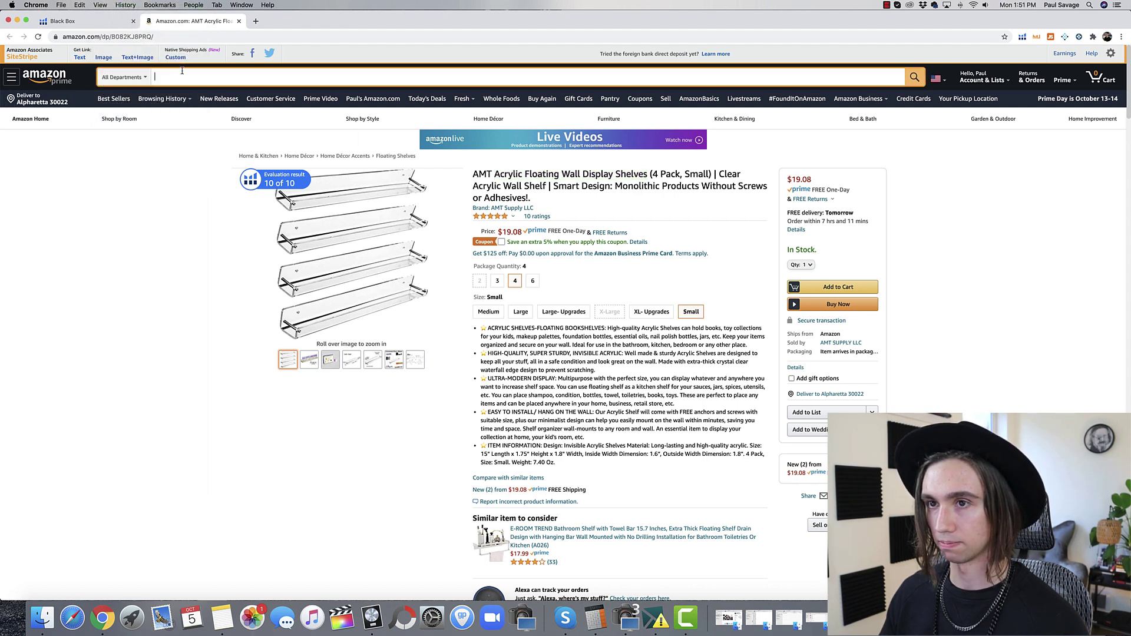
{"action": "key", "text": "super+v"}
{"action": "key", "text": "Return"}
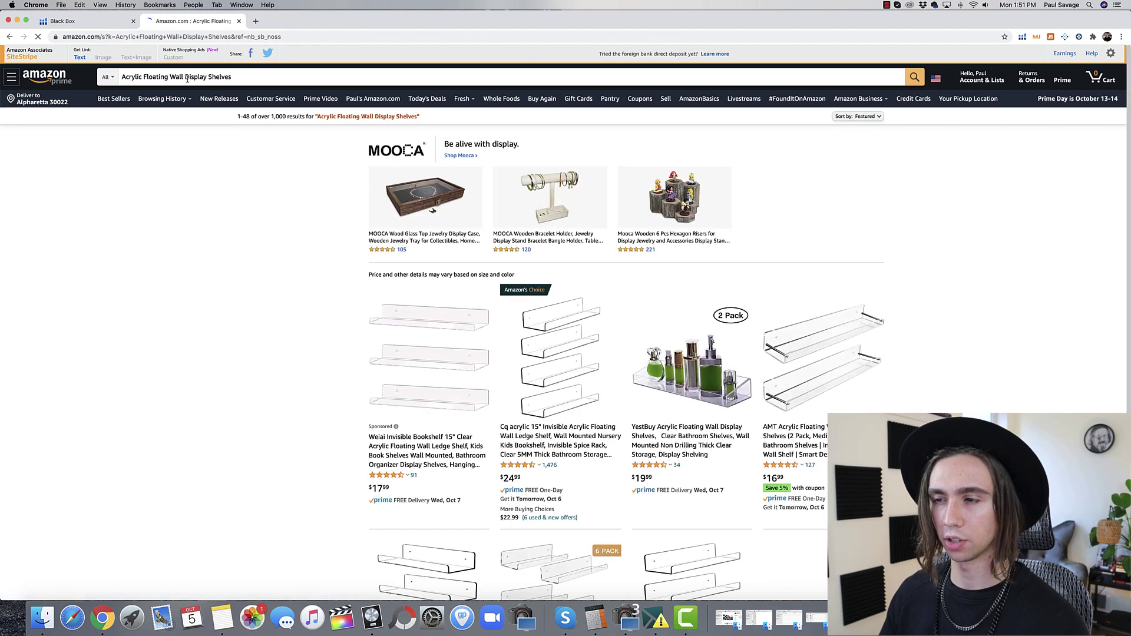
Look through the acrylic floating shelf search results, comparing designs, prices and review counts.
{"action": "scroll", "coordinate": [995, 243], "scroll_direction": "down", "scroll_amount": 5}
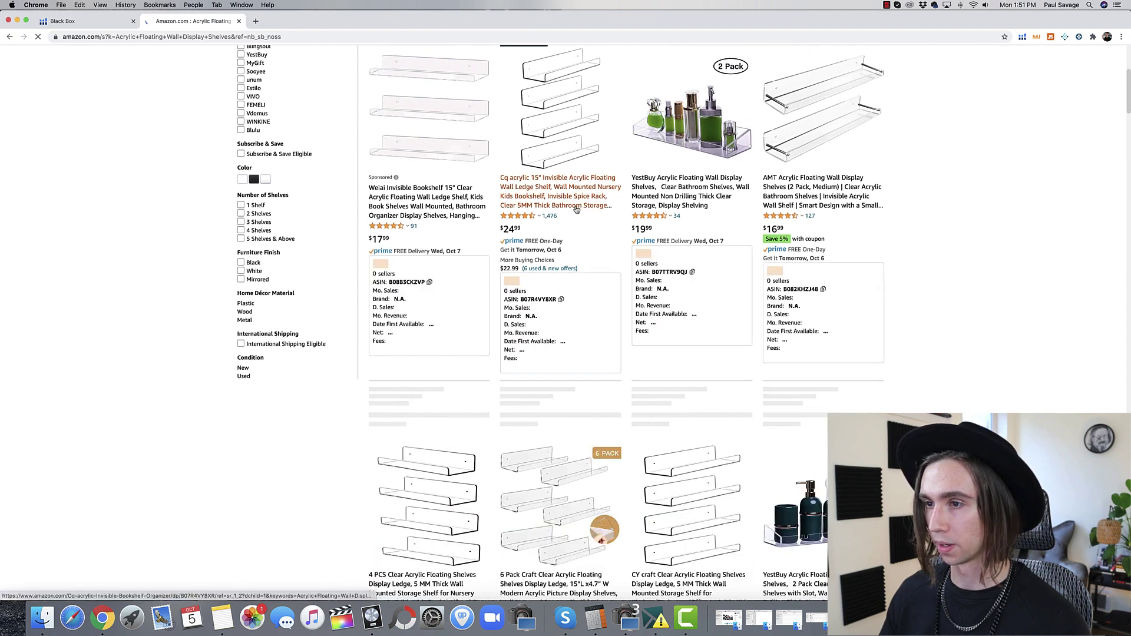
{"action": "scroll", "coordinate": [955, 277], "scroll_direction": "down", "scroll_amount": 3}
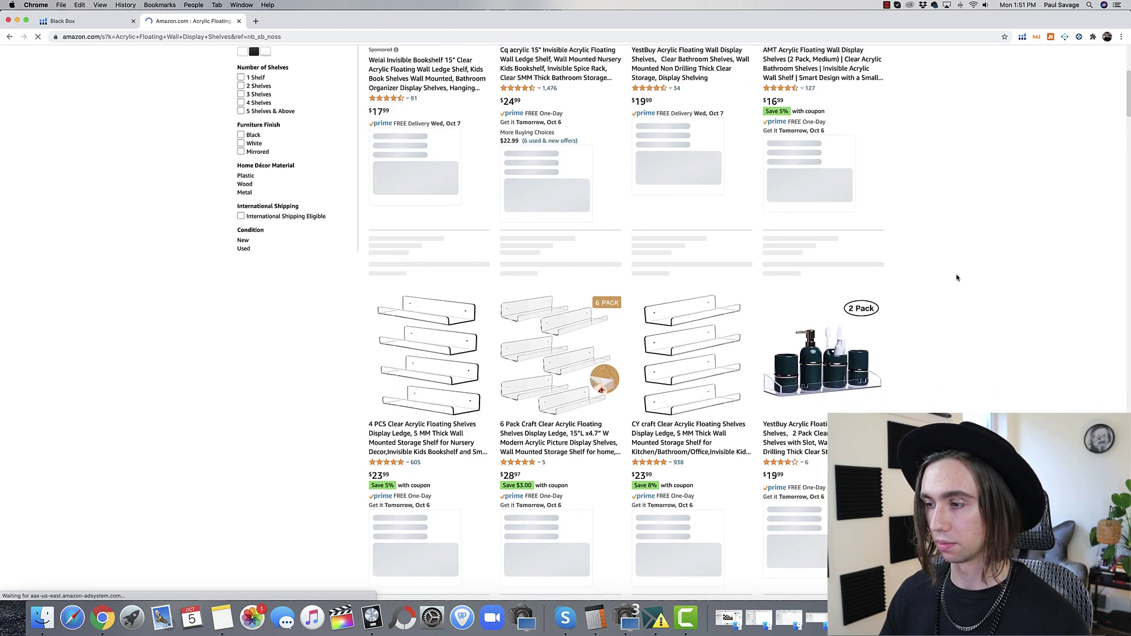
{"action": "scroll", "coordinate": [957, 278], "scroll_direction": "down", "scroll_amount": 10}
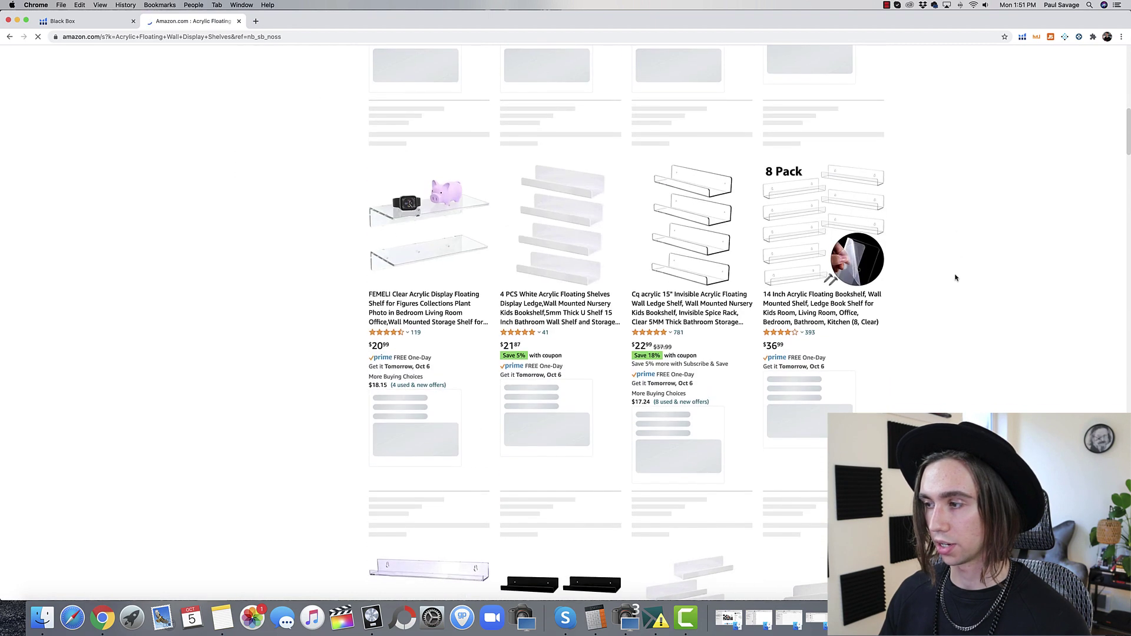
{"action": "scroll", "coordinate": [955, 277], "scroll_direction": "down", "scroll_amount": 10}
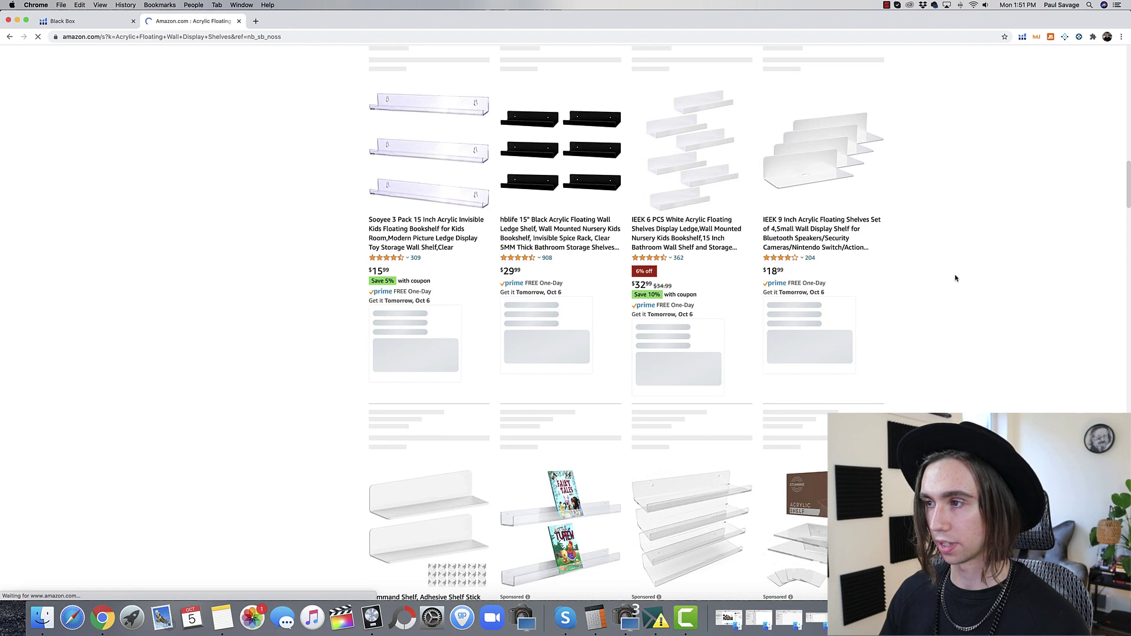
{"action": "scroll", "coordinate": [956, 278], "scroll_direction": "down", "scroll_amount": 1}
{"action": "scroll", "coordinate": [956, 278], "scroll_direction": "down", "scroll_amount": 3}
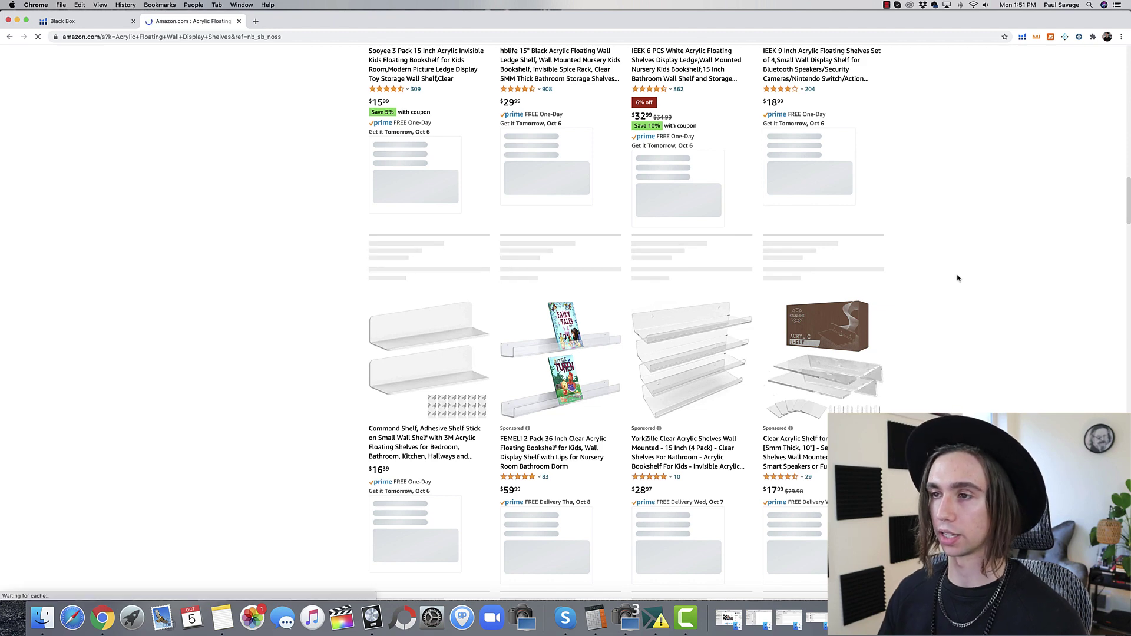
{"action": "scroll", "coordinate": [980, 295], "scroll_direction": "down", "scroll_amount": 2}
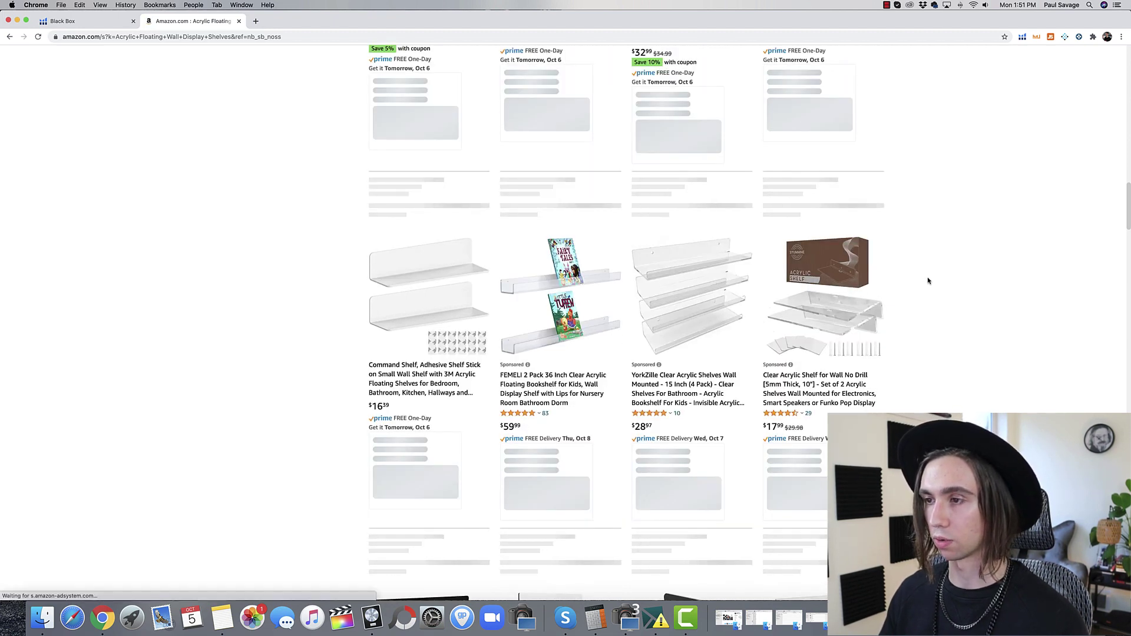
{"action": "scroll", "coordinate": [928, 281], "scroll_direction": "down", "scroll_amount": 8}
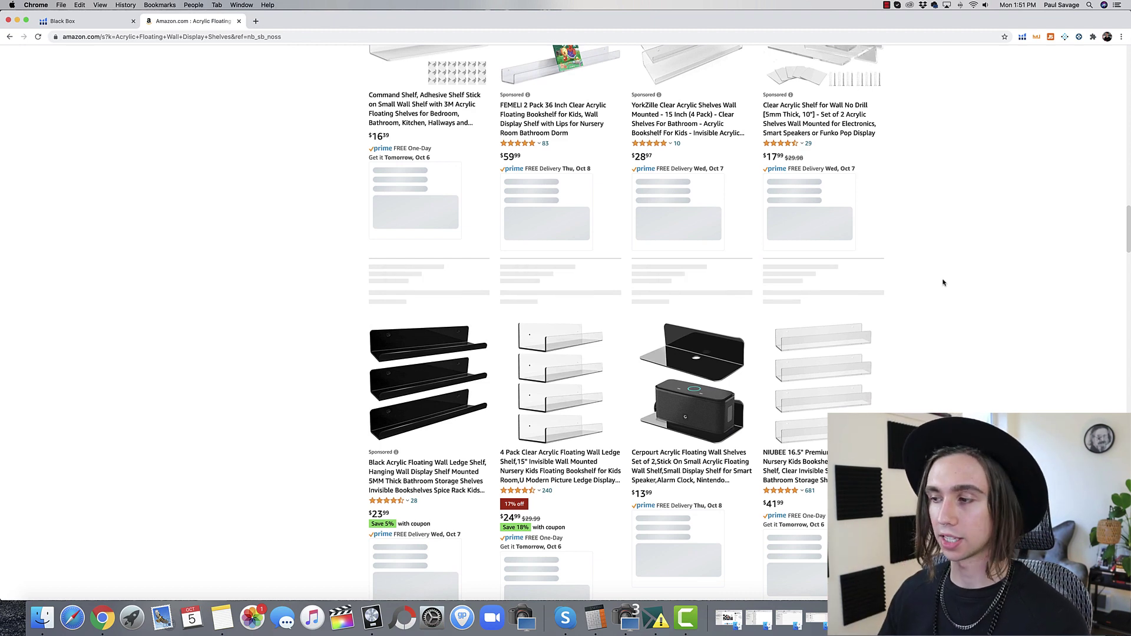
{"action": "scroll", "coordinate": [942, 283], "scroll_direction": "down", "scroll_amount": 10}
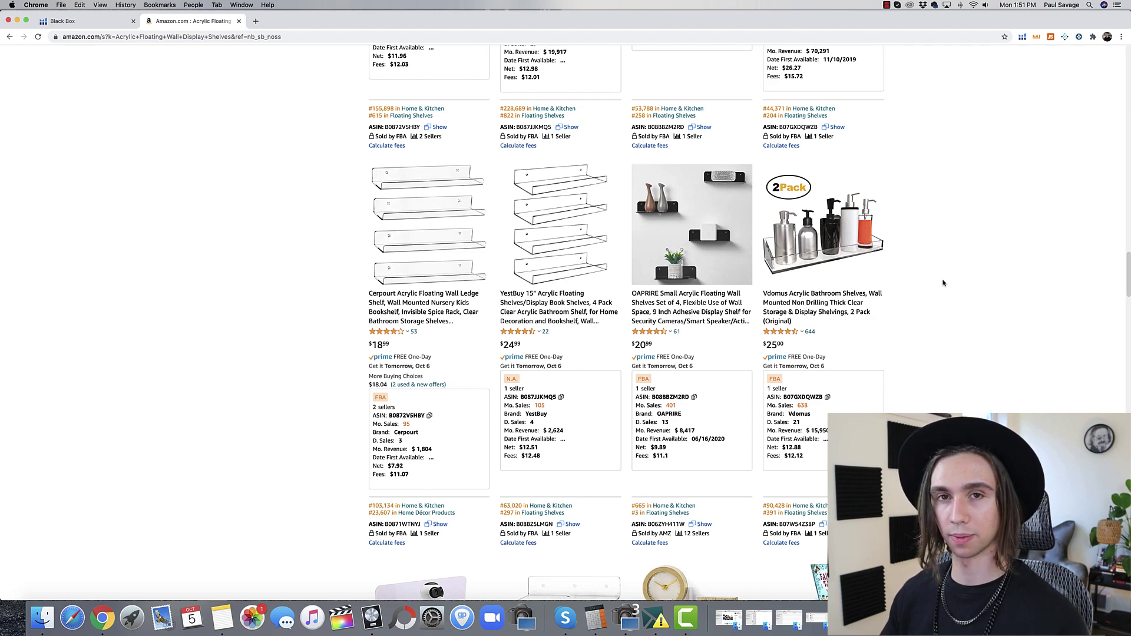
Examine the estimated monthly sales and revenue of the listings in the lower half of the results and return to the first rows.
{"action": "scroll", "coordinate": [942, 283], "scroll_direction": "down", "scroll_amount": 15}
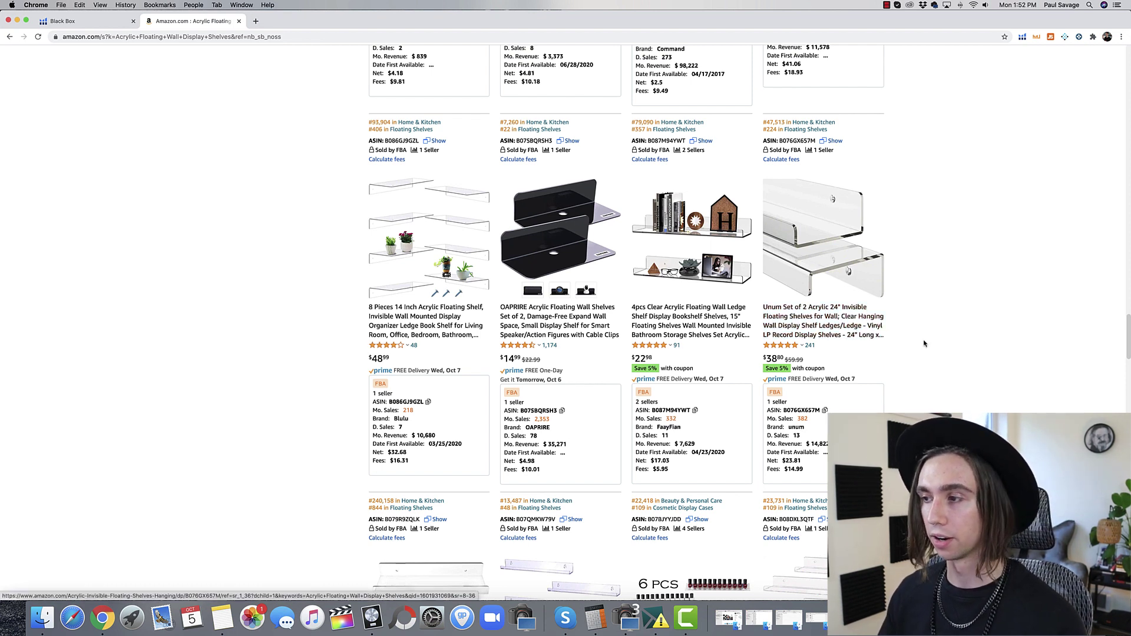
{"action": "scroll", "coordinate": [923, 331], "scroll_direction": "down", "scroll_amount": 3}
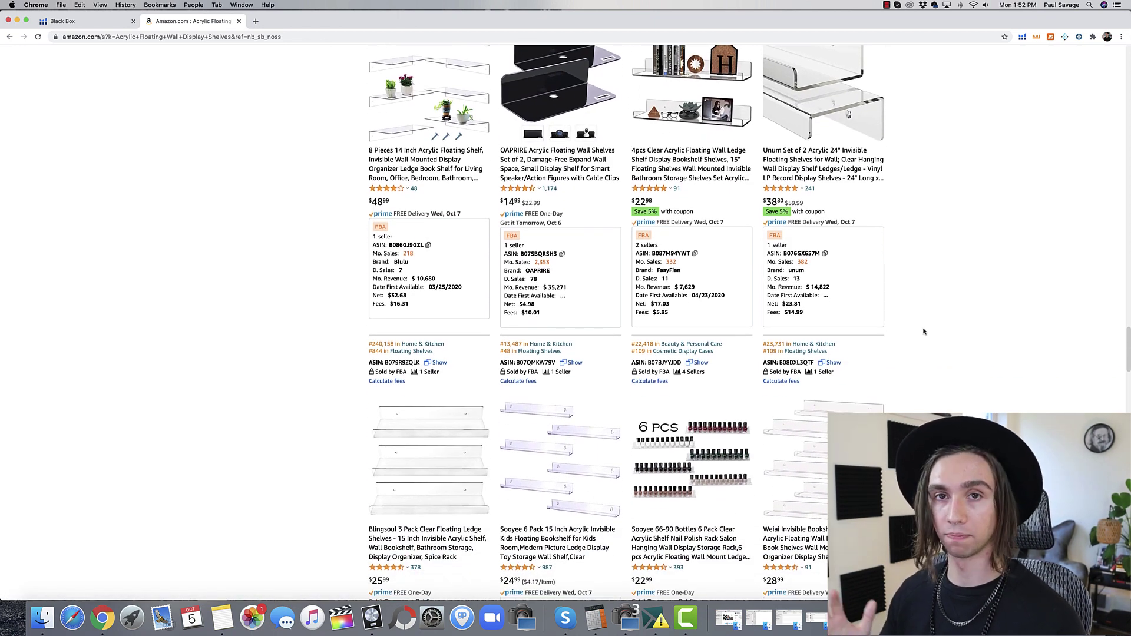
{"action": "scroll", "coordinate": [923, 331], "scroll_direction": "down", "scroll_amount": 4}
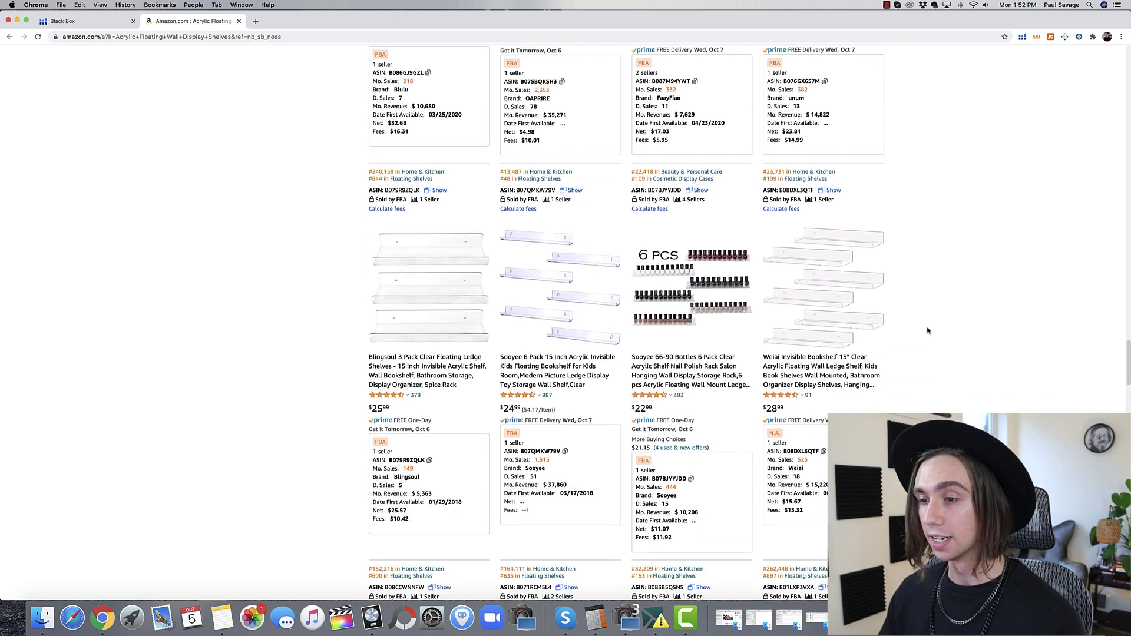
{"action": "scroll", "coordinate": [930, 329], "scroll_direction": "down", "scroll_amount": 3}
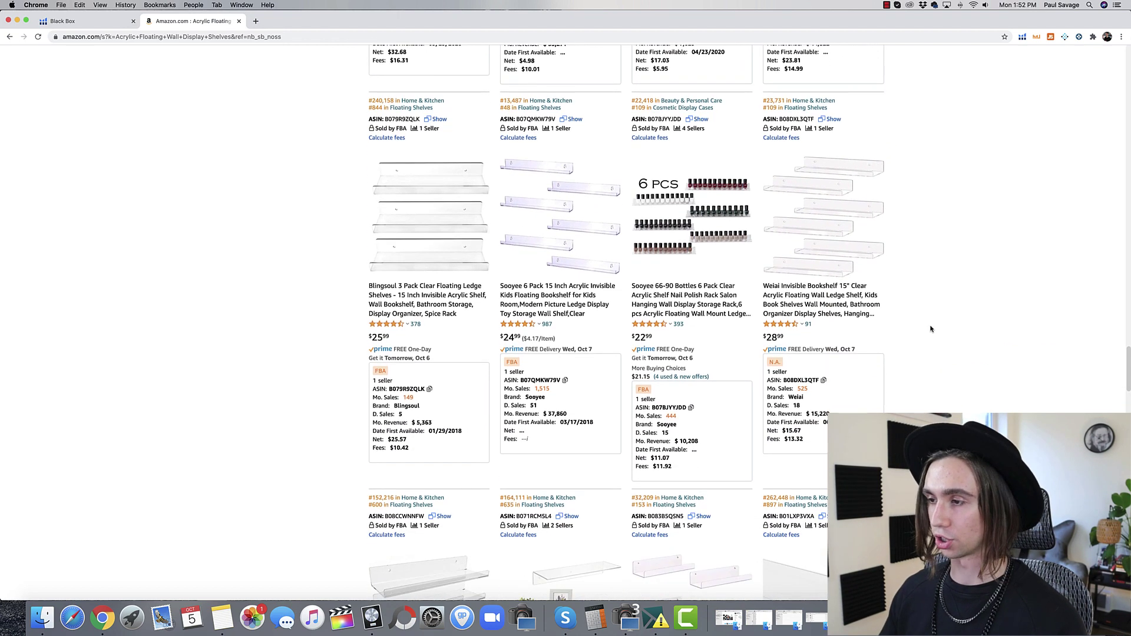
{"action": "scroll", "coordinate": [931, 328], "scroll_direction": "down", "scroll_amount": 10}
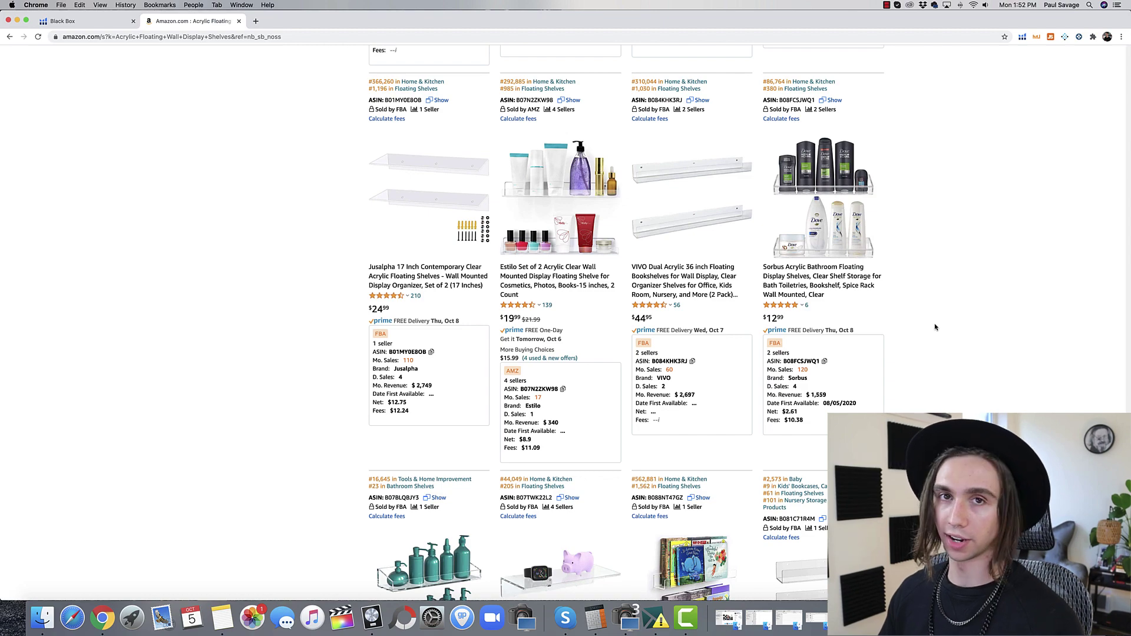
{"action": "scroll", "coordinate": [935, 327], "scroll_direction": "down", "scroll_amount": 4}
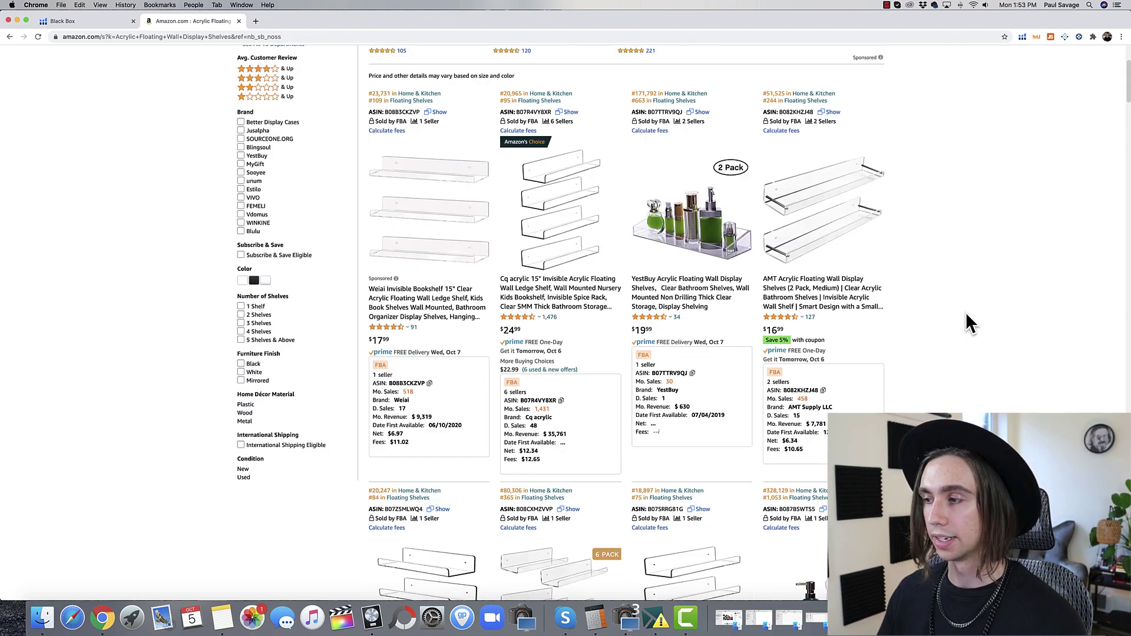
Compare monthly revenue with review counts for the first rows of shelf listings, from the Weiai and Cq acrylic shelves to the Command Shelf row.
{"action": "scroll", "coordinate": [966, 314], "scroll_direction": "down", "scroll_amount": 3}
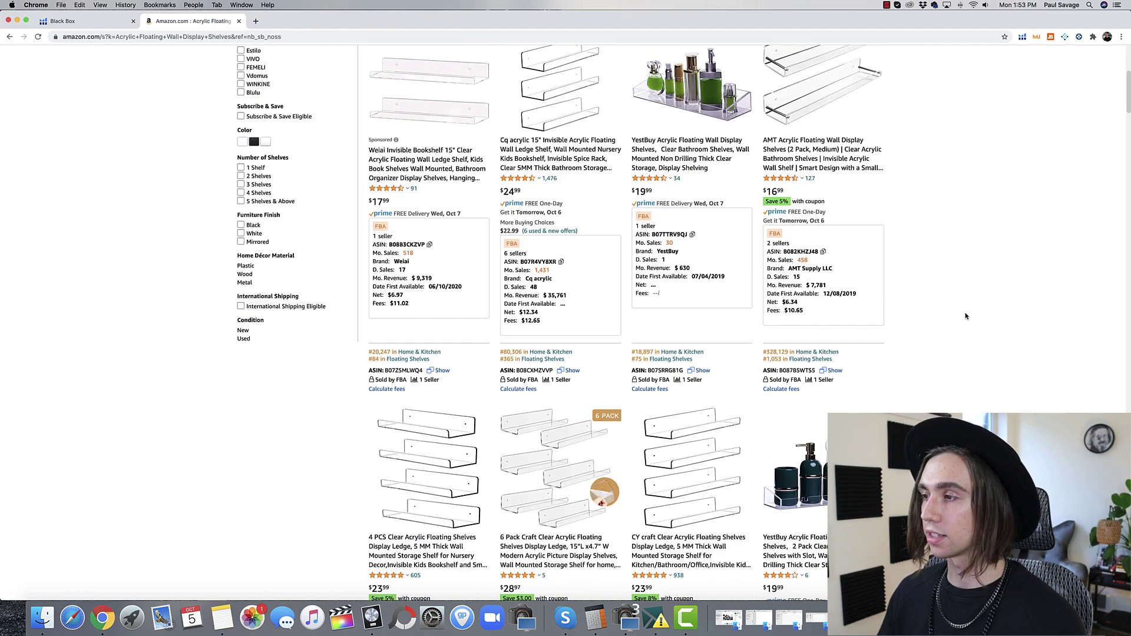
{"action": "scroll", "coordinate": [966, 317], "scroll_direction": "down", "scroll_amount": 6}
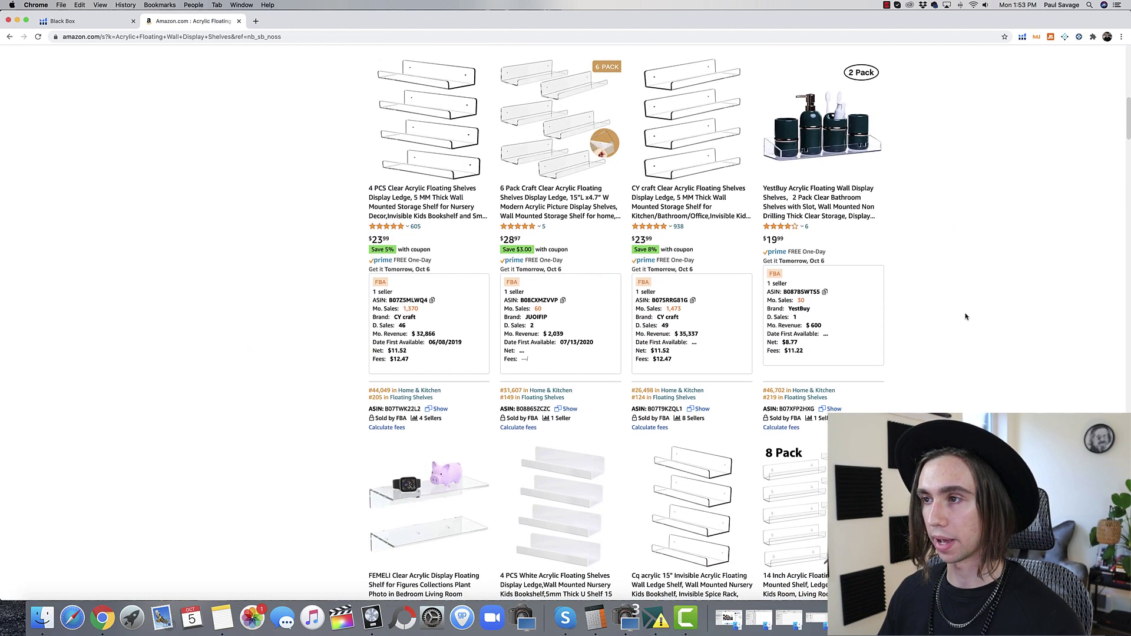
{"action": "scroll", "coordinate": [964, 312], "scroll_direction": "down", "scroll_amount": 1}
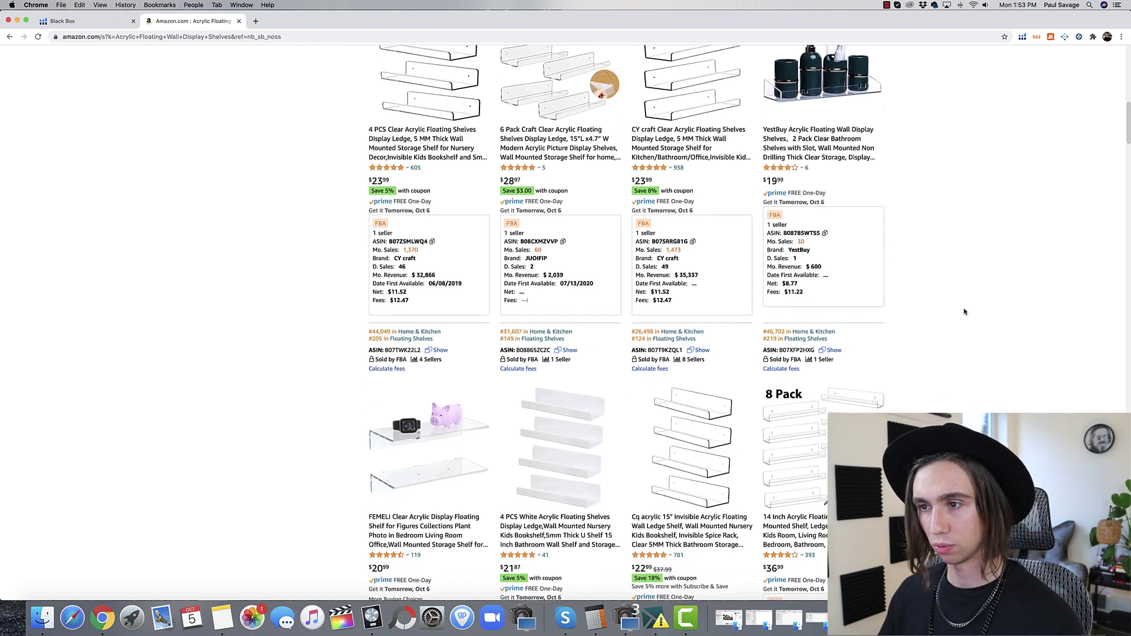
{"action": "scroll", "coordinate": [649, 192], "scroll_direction": "up", "scroll_amount": 1}
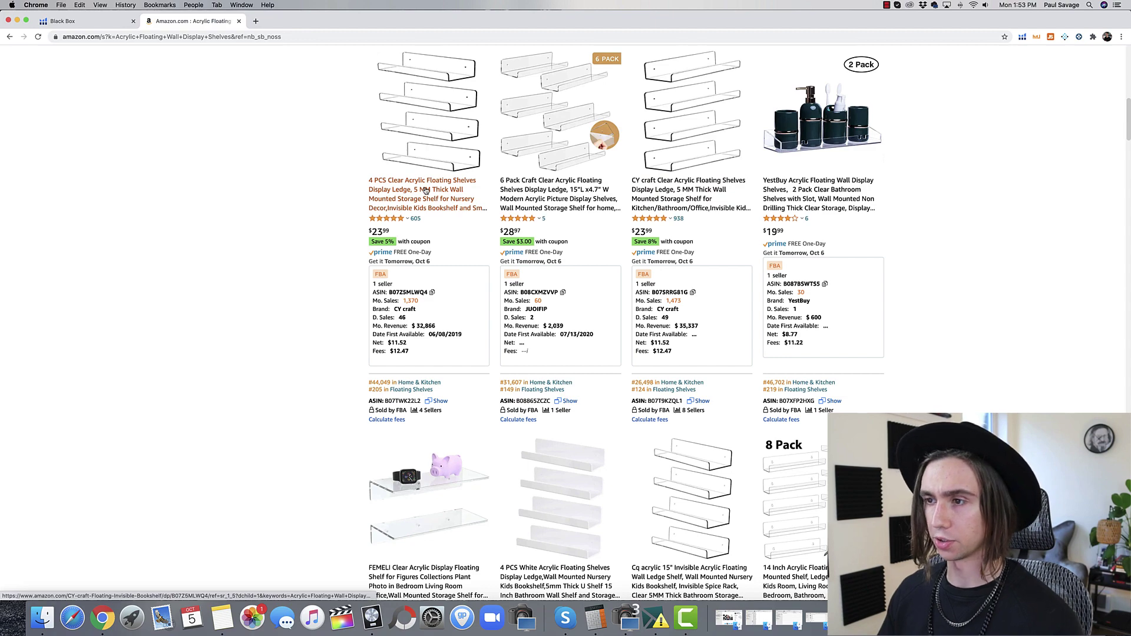
{"action": "scroll", "coordinate": [425, 192], "scroll_direction": "down", "scroll_amount": 7}
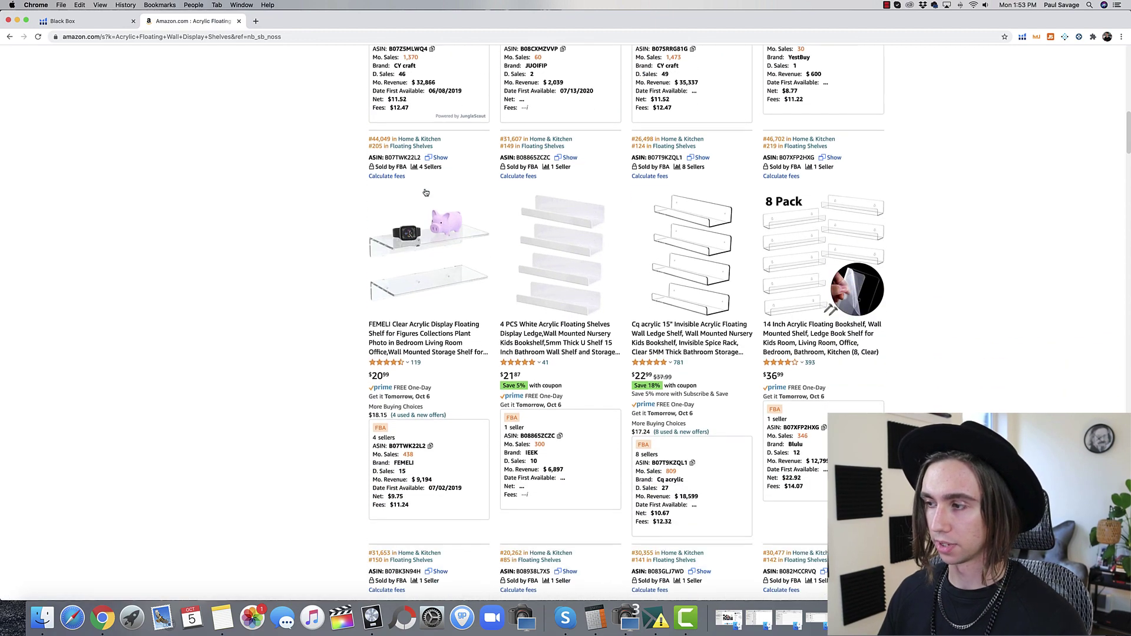
{"action": "scroll", "coordinate": [426, 192], "scroll_direction": "down", "scroll_amount": 6}
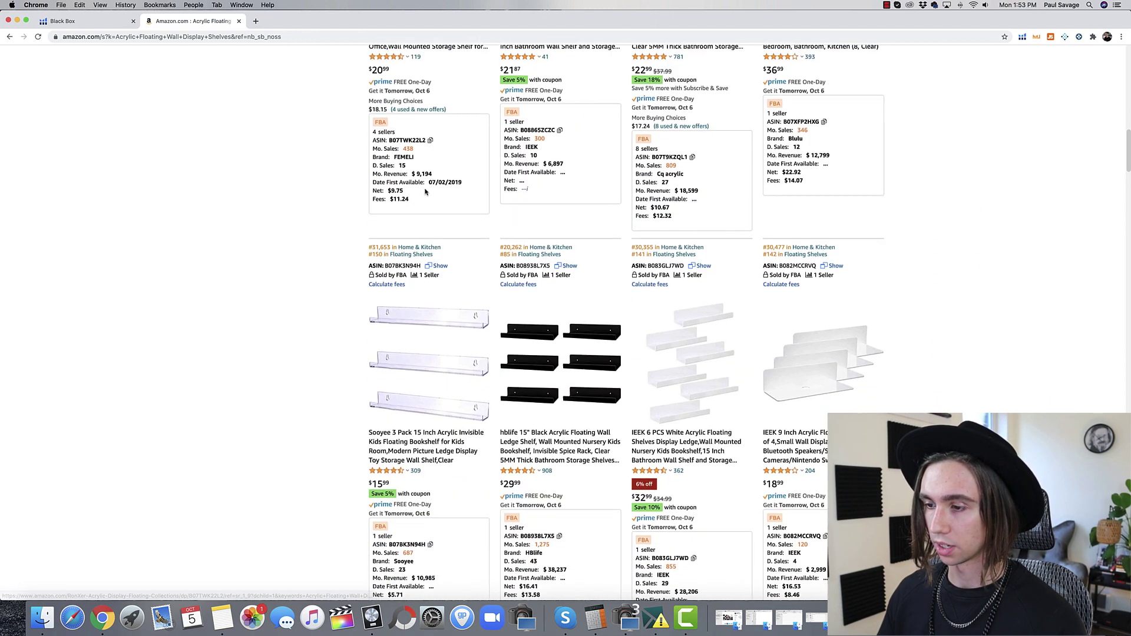
{"action": "scroll", "coordinate": [425, 192], "scroll_direction": "down", "scroll_amount": 1}
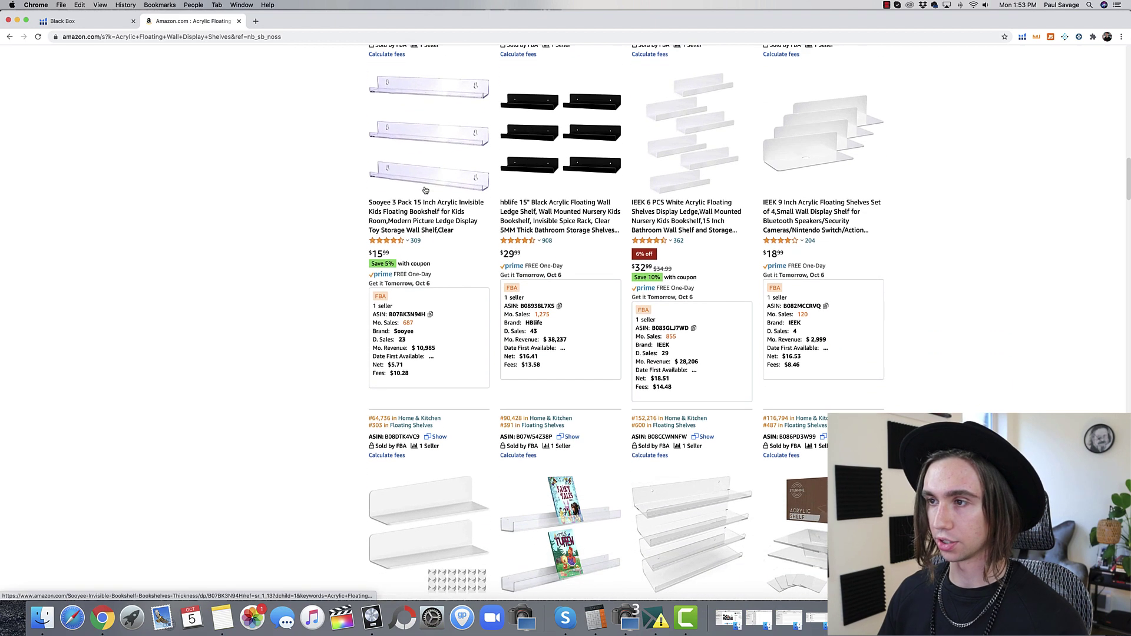
{"action": "scroll", "coordinate": [833, 241], "scroll_direction": "down", "scroll_amount": 4}
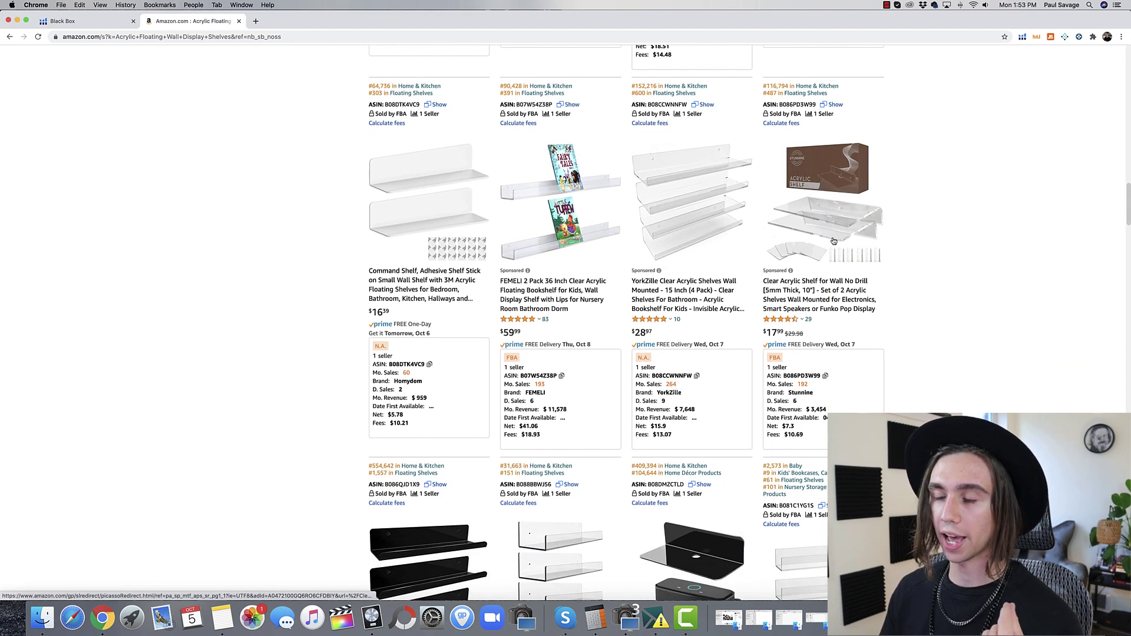
Examine the remaining rows of shelf listings for differing designs, monthly revenue and review counts, and go back up to the NIUBEE row.
{"action": "scroll", "coordinate": [832, 242], "scroll_direction": "down", "scroll_amount": 6}
{"action": "scroll", "coordinate": [806, 235], "scroll_direction": "down", "scroll_amount": 3}
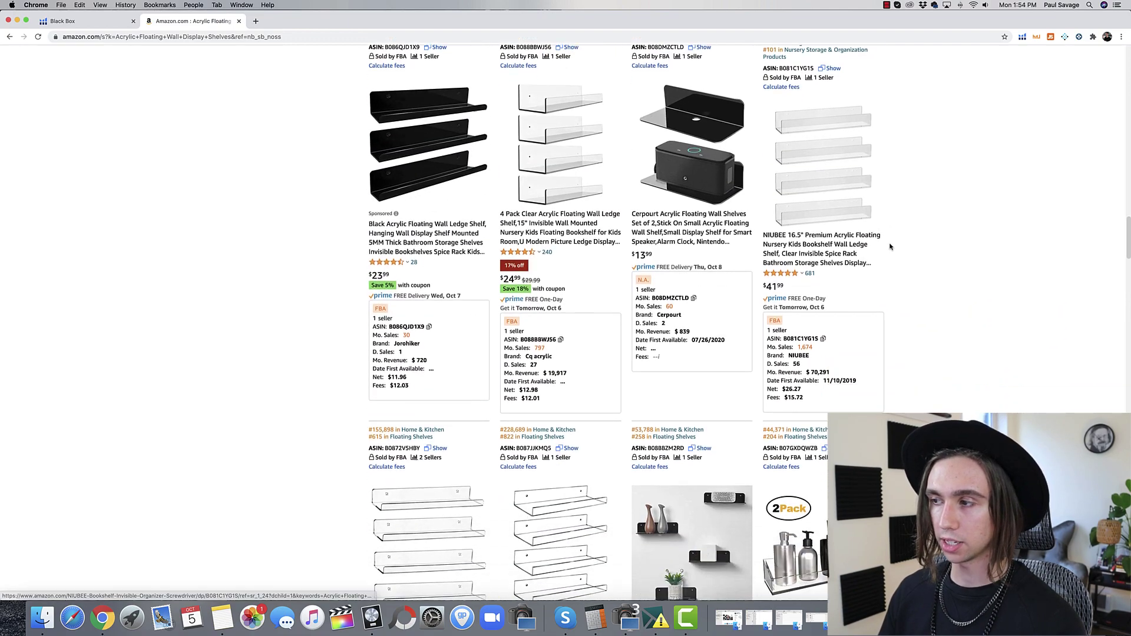
{"action": "scroll", "coordinate": [917, 246], "scroll_direction": "down", "scroll_amount": 7}
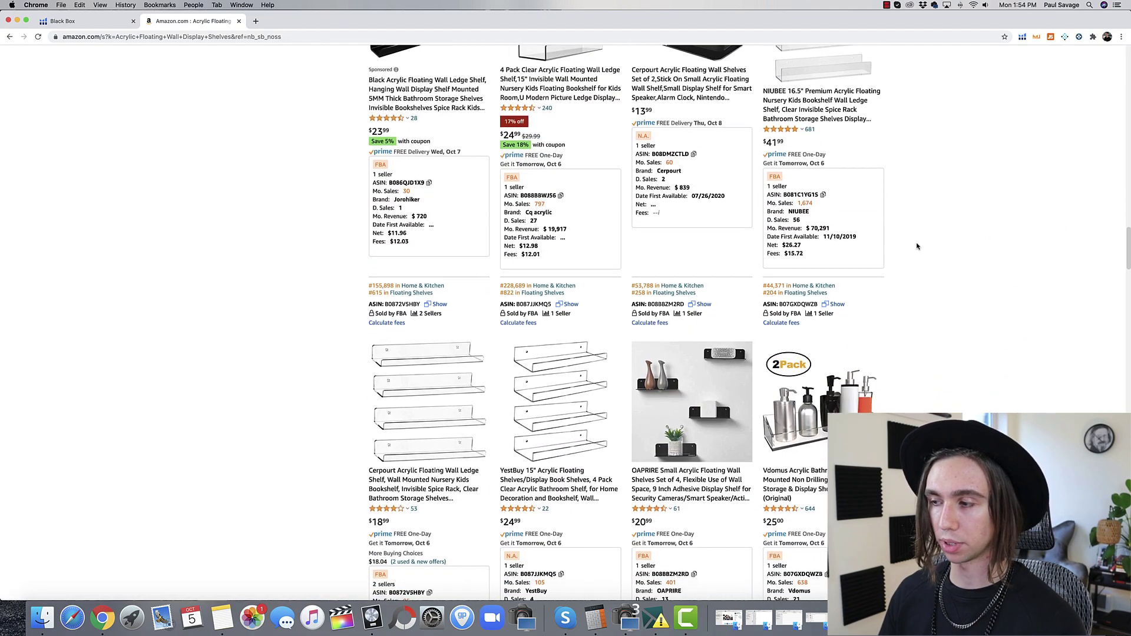
{"action": "scroll", "coordinate": [916, 246], "scroll_direction": "down", "scroll_amount": 5}
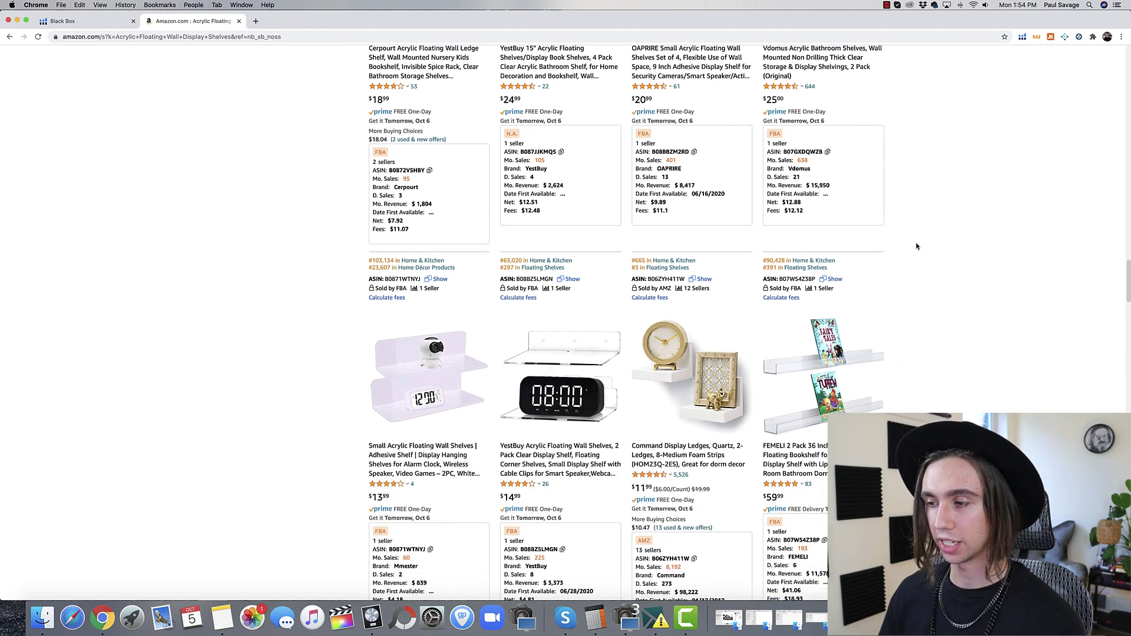
{"action": "scroll", "coordinate": [916, 246], "scroll_direction": "down", "scroll_amount": 1}
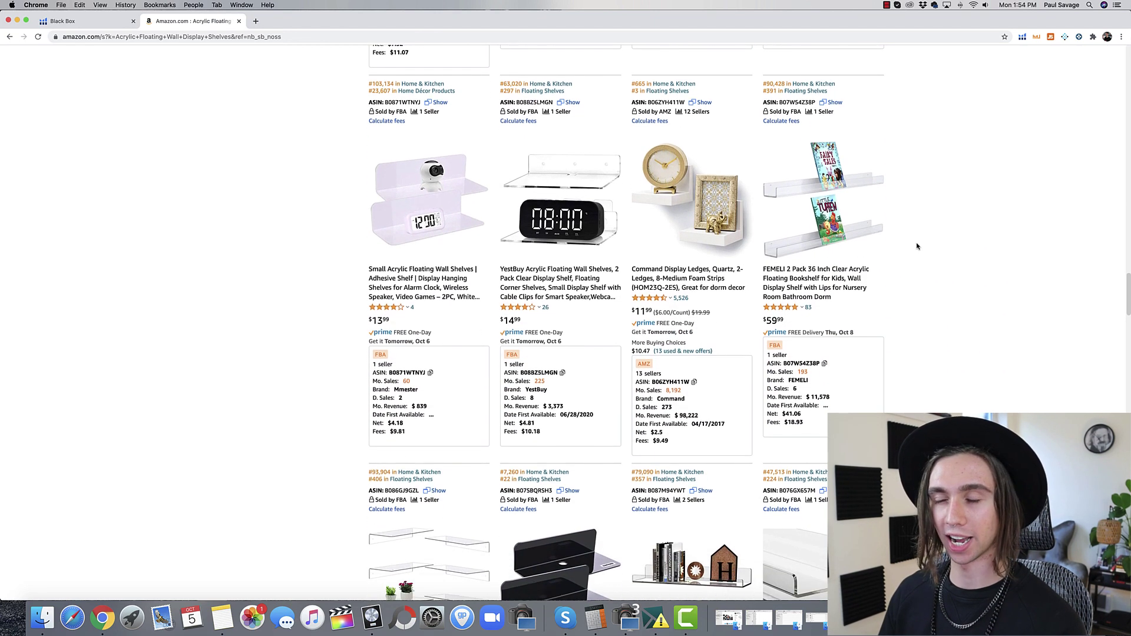
{"action": "scroll", "coordinate": [917, 246], "scroll_direction": "down", "scroll_amount": 5}
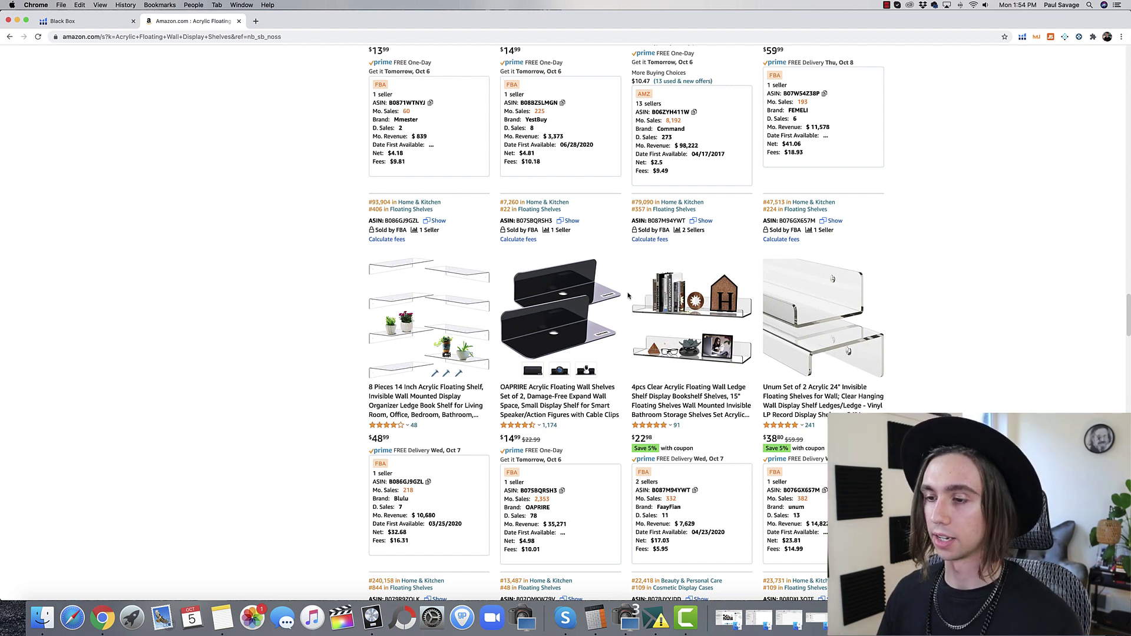
{"action": "scroll", "coordinate": [331, 331], "scroll_direction": "down", "scroll_amount": 3}
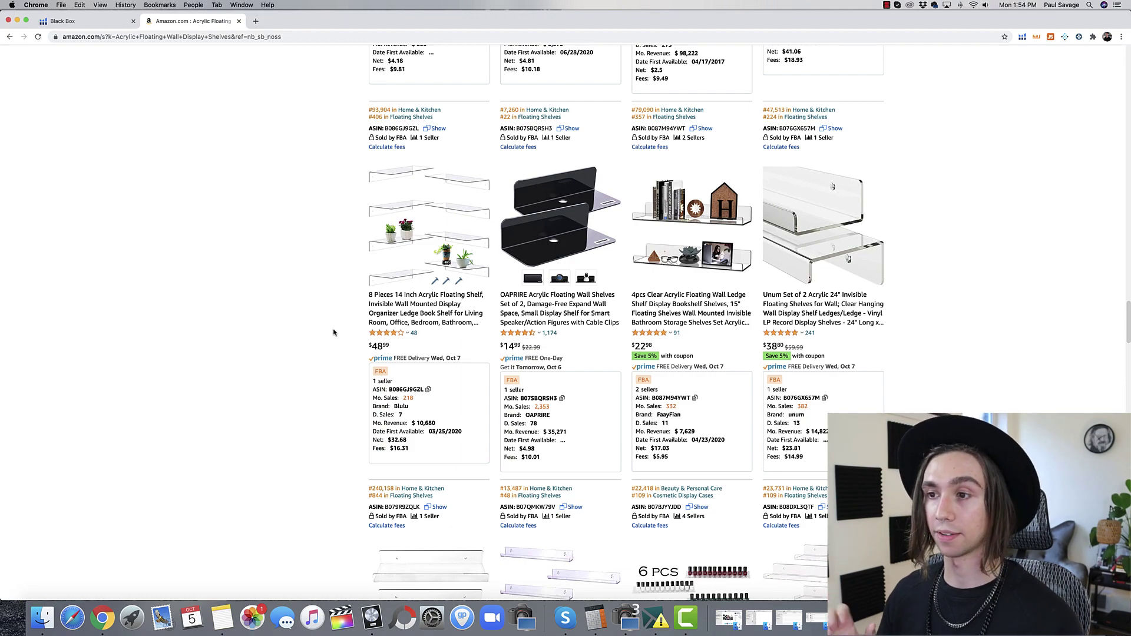
{"action": "scroll", "coordinate": [333, 332], "scroll_direction": "down", "scroll_amount": 6}
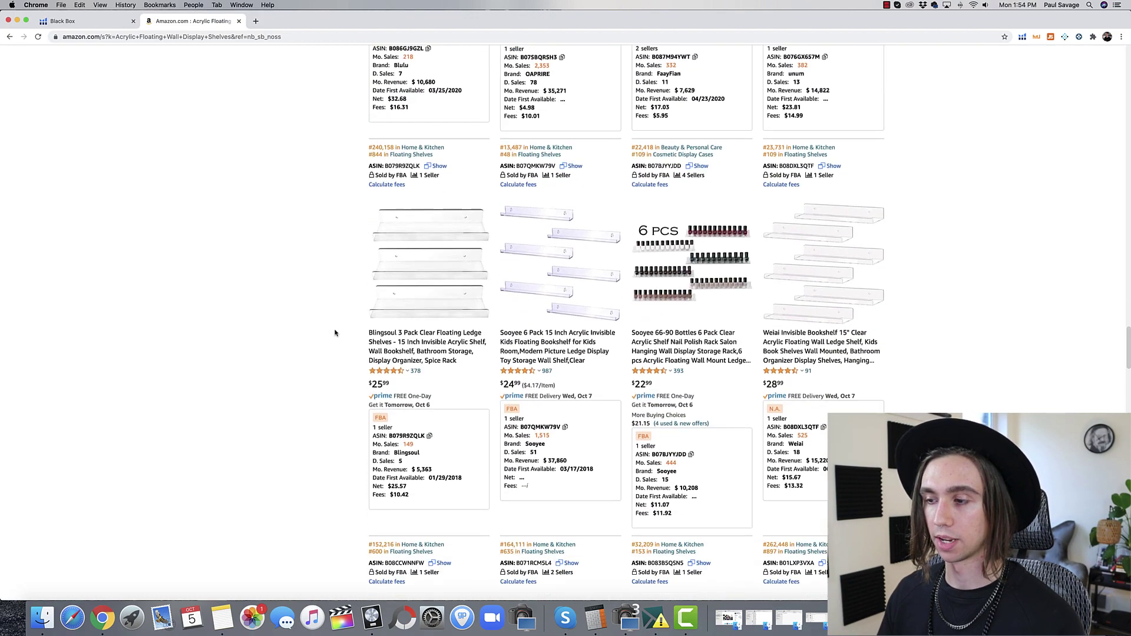
{"action": "scroll", "coordinate": [335, 333], "scroll_direction": "down", "scroll_amount": 4}
{"action": "scroll", "coordinate": [334, 333], "scroll_direction": "up", "scroll_amount": 6}
{"action": "scroll", "coordinate": [335, 332], "scroll_direction": "up", "scroll_amount": 15}
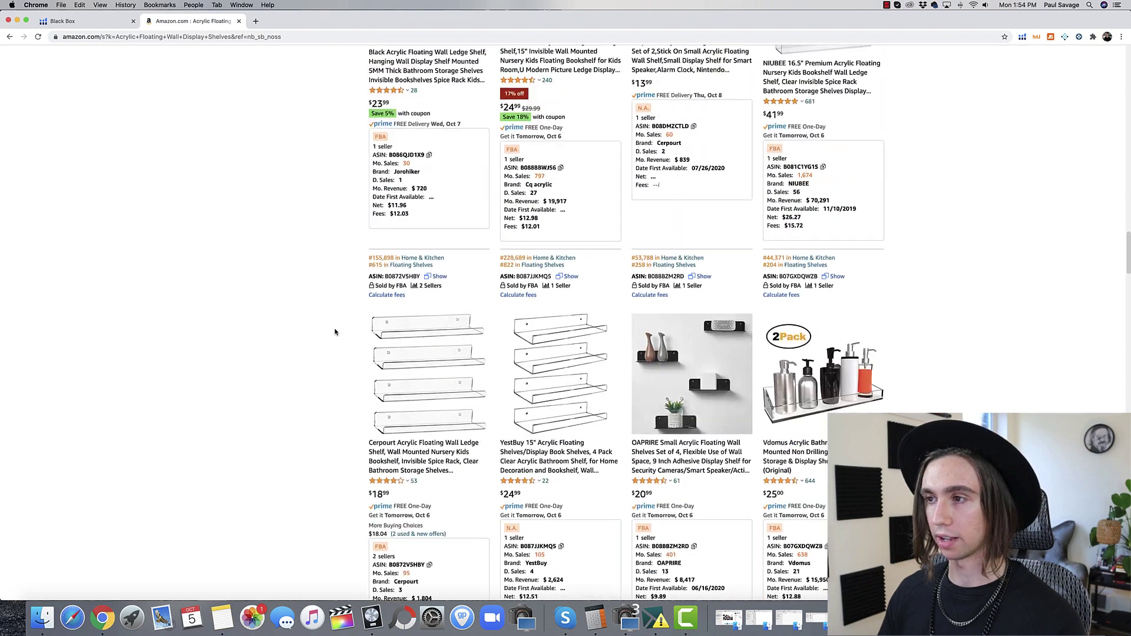
Recheck the upper rows of shelf listings for monthly sales, revenue and review counts, down to the hblife black acrylic shelves.
{"action": "scroll", "coordinate": [335, 331], "scroll_direction": "up", "scroll_amount": 10}
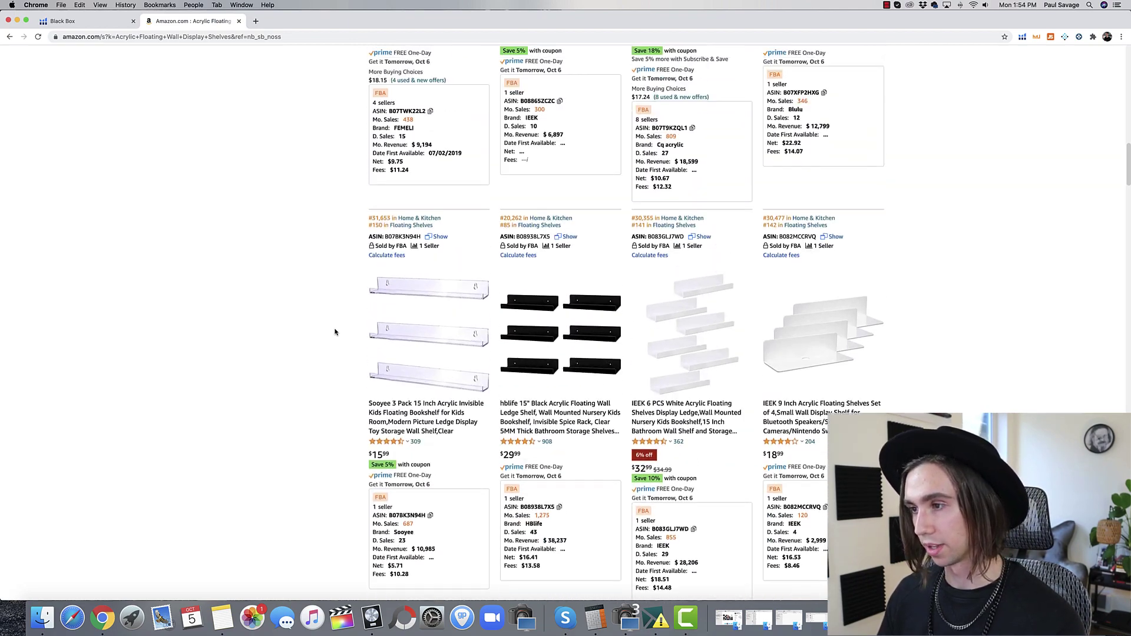
{"action": "scroll", "coordinate": [335, 331], "scroll_direction": "up", "scroll_amount": 12}
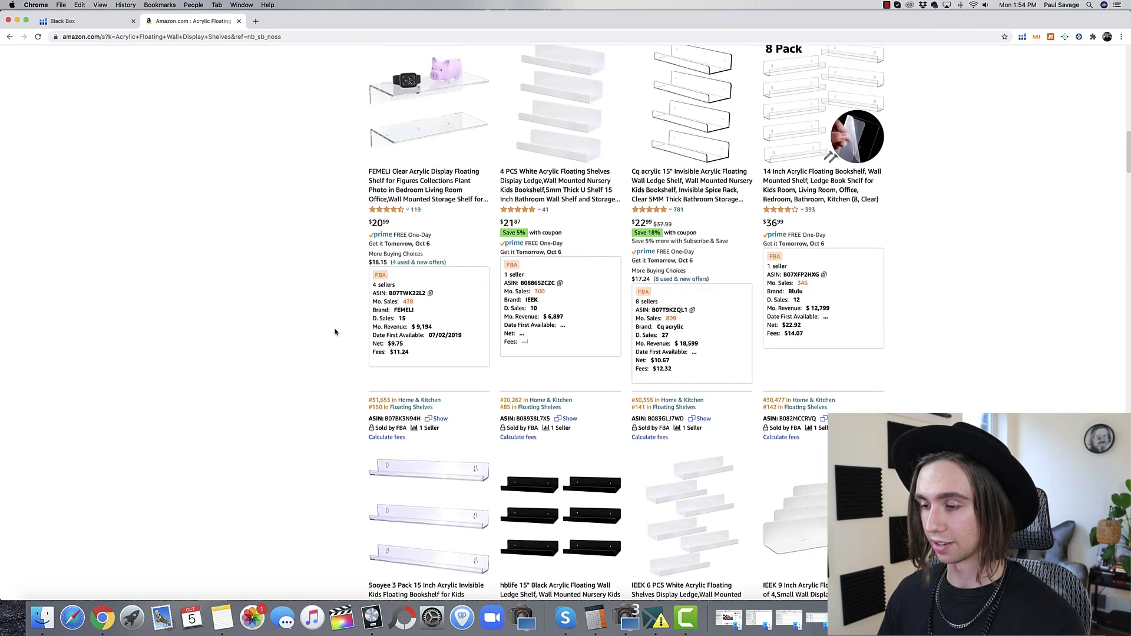
{"action": "scroll", "coordinate": [335, 331], "scroll_direction": "up", "scroll_amount": 10}
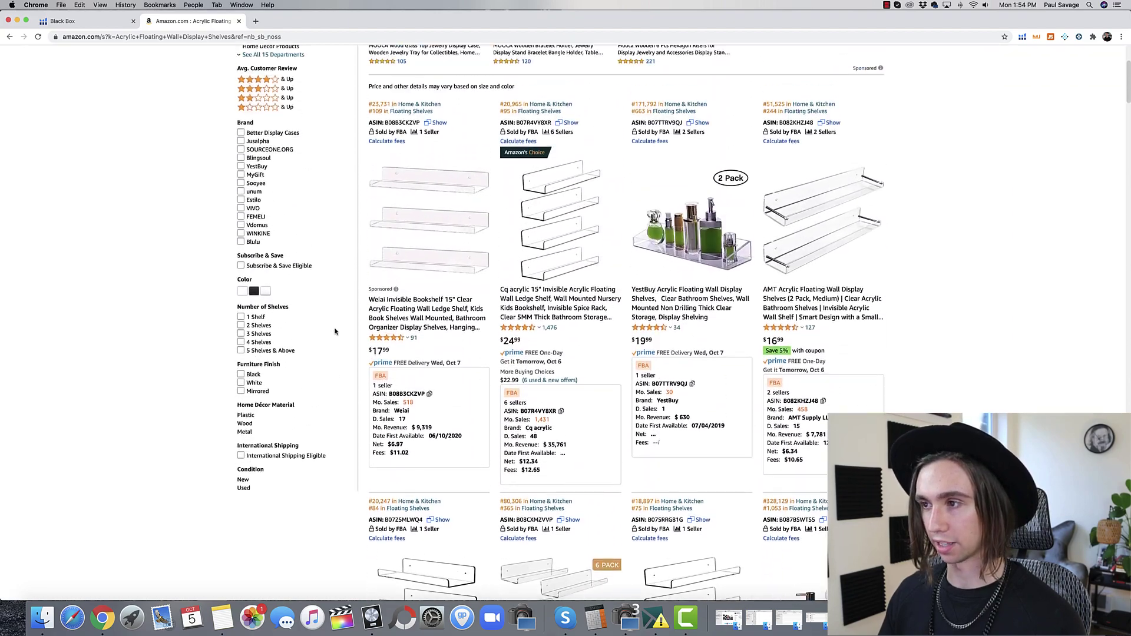
{"action": "scroll", "coordinate": [335, 331], "scroll_direction": "down", "scroll_amount": 20}
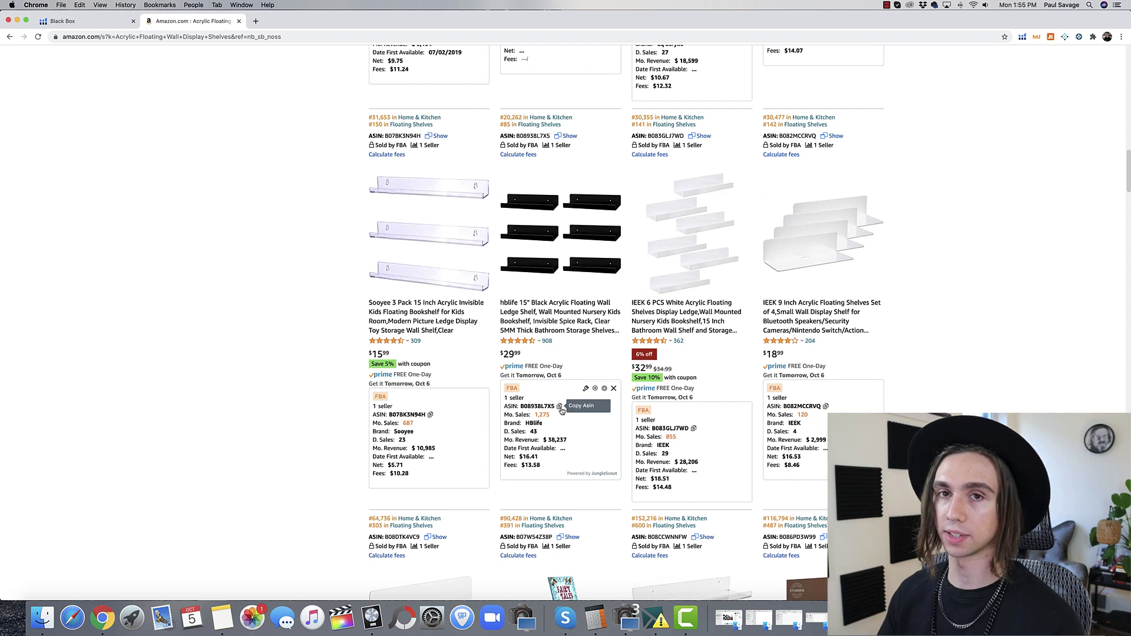
Open Jungle Scout's Opportunity Finder in a new tab and select Arts, Crafts & Sewing, Home & Kitchen, Kitchen & Dining, Office Products, and Tools & Home Improvement.
{"action": "left_click", "coordinate": [255, 22]}
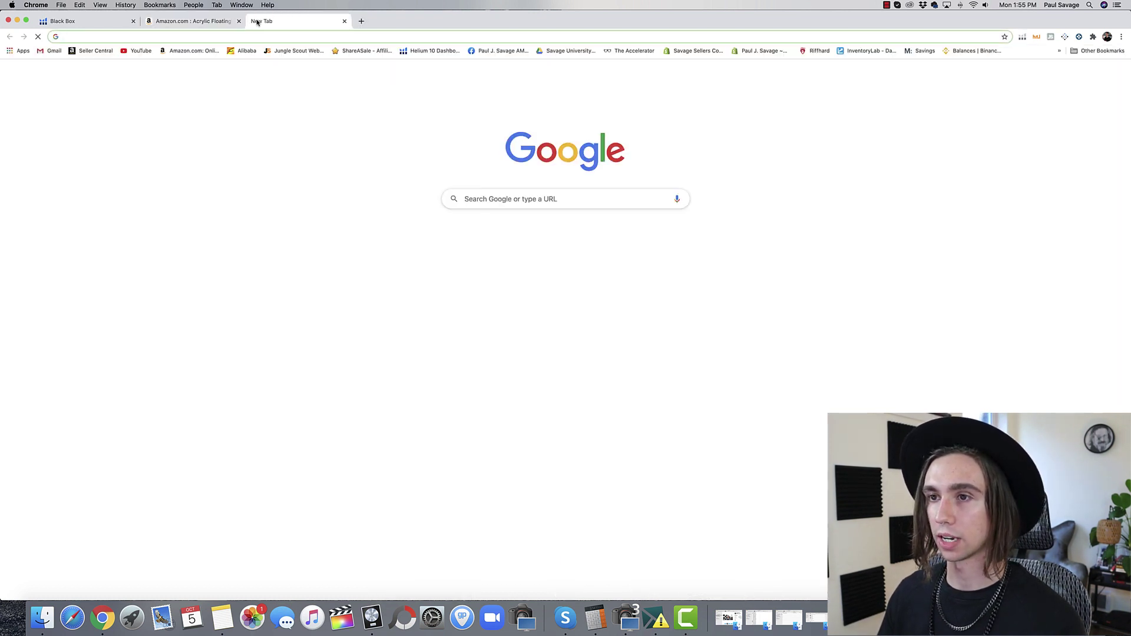
{"action": "left_click", "coordinate": [291, 52]}
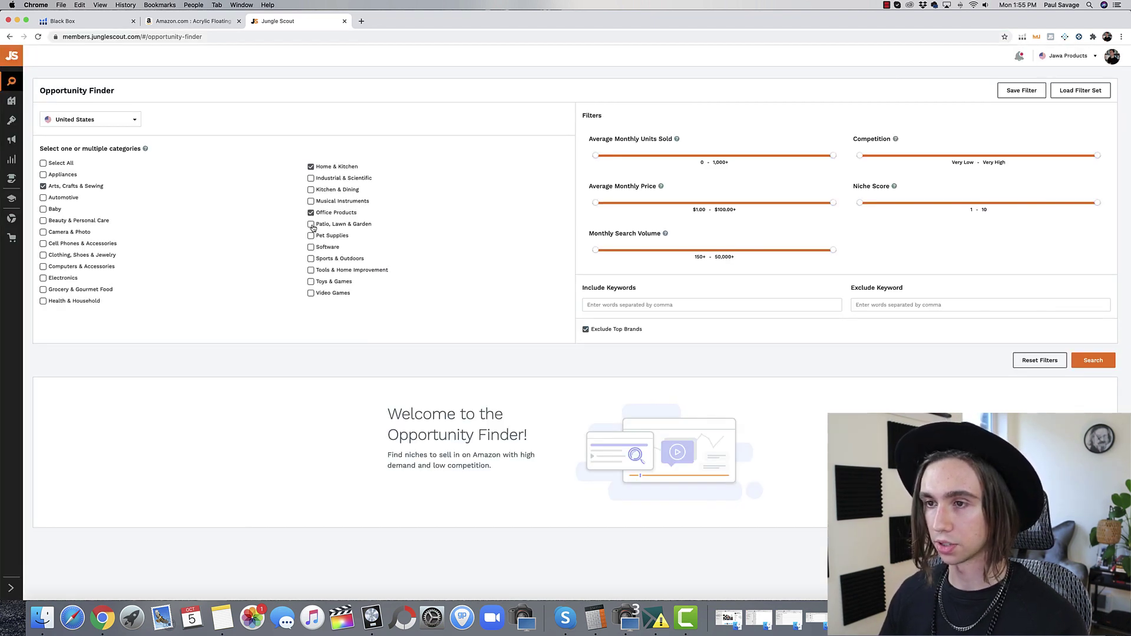
{"action": "left_click", "coordinate": [310, 189]}
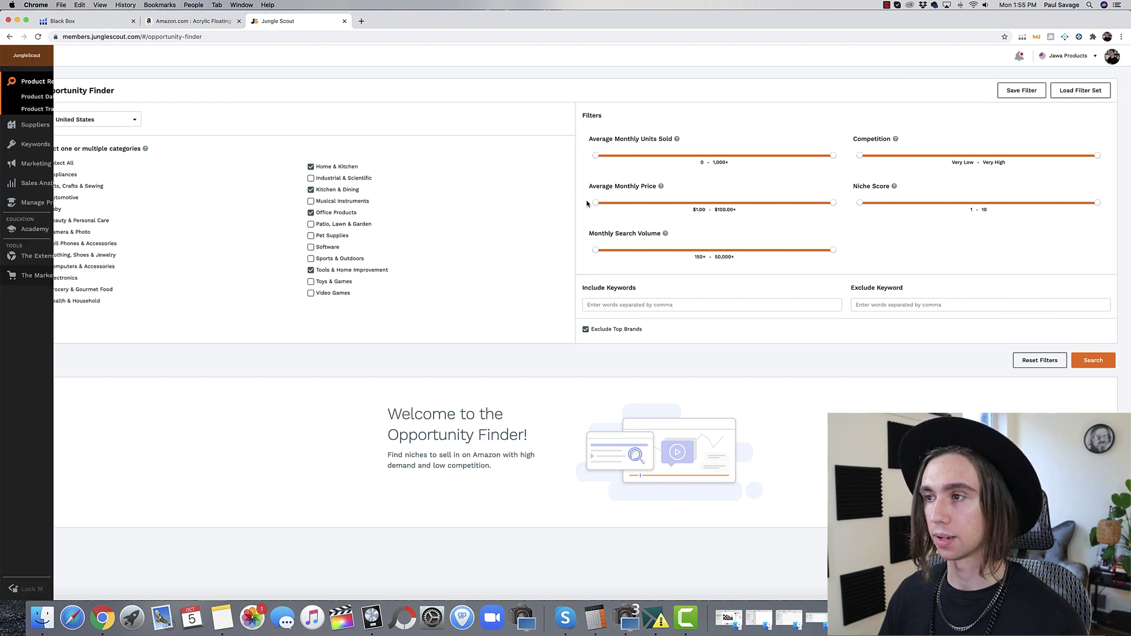
Limit average monthly units sold to 203–366 and average monthly price to $27–$60.
{"action": "left_click_drag", "start_coordinate": [597, 159], "coordinate": [645, 161]}
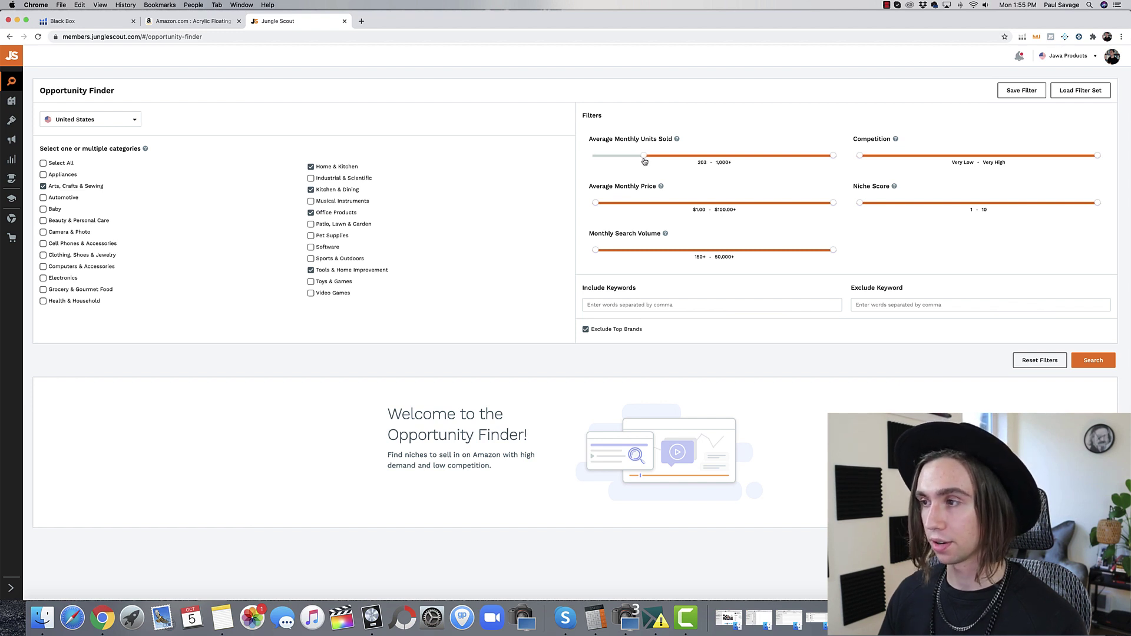
{"action": "left_click_drag", "start_coordinate": [834, 159], "coordinate": [684, 170]}
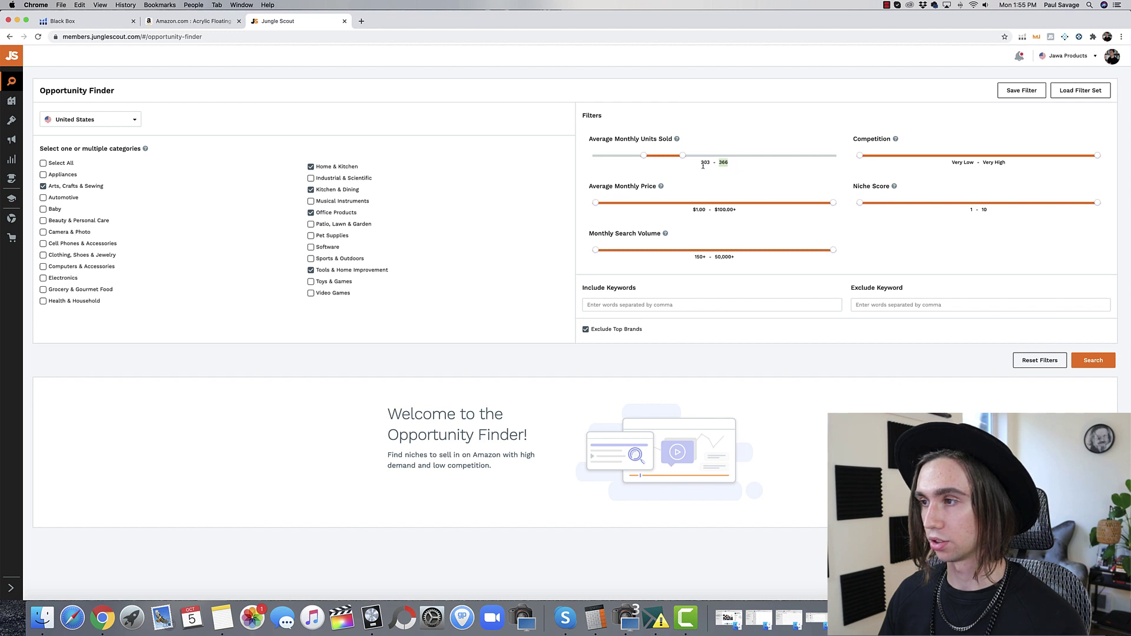
{"action": "left_click", "coordinate": [705, 166]}
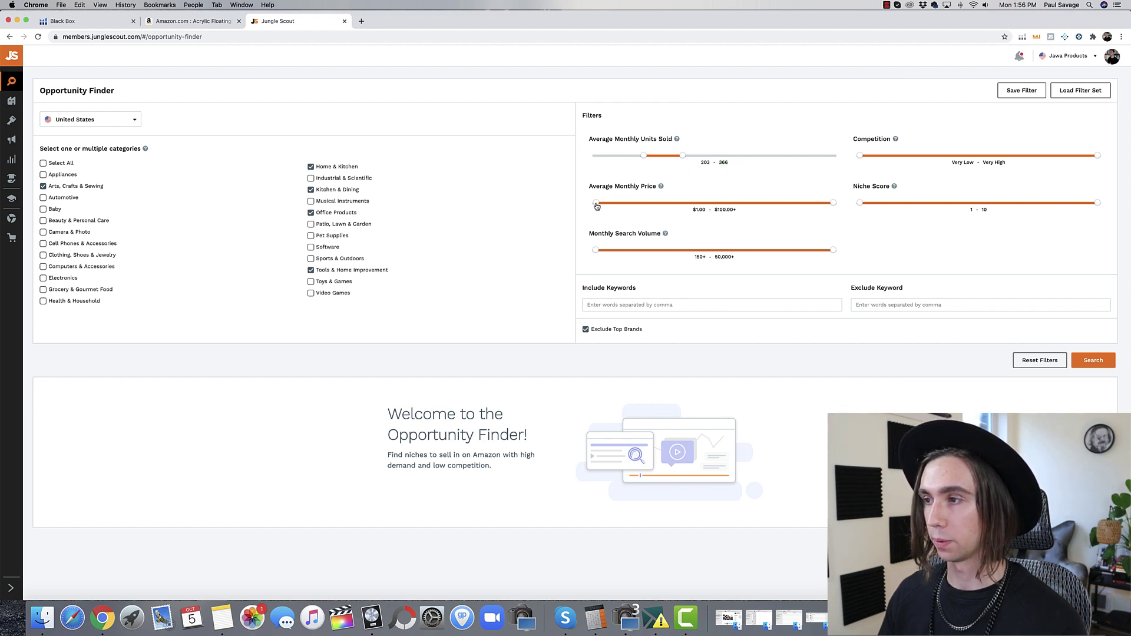
{"action": "left_click_drag", "start_coordinate": [596, 205], "coordinate": [658, 212]}
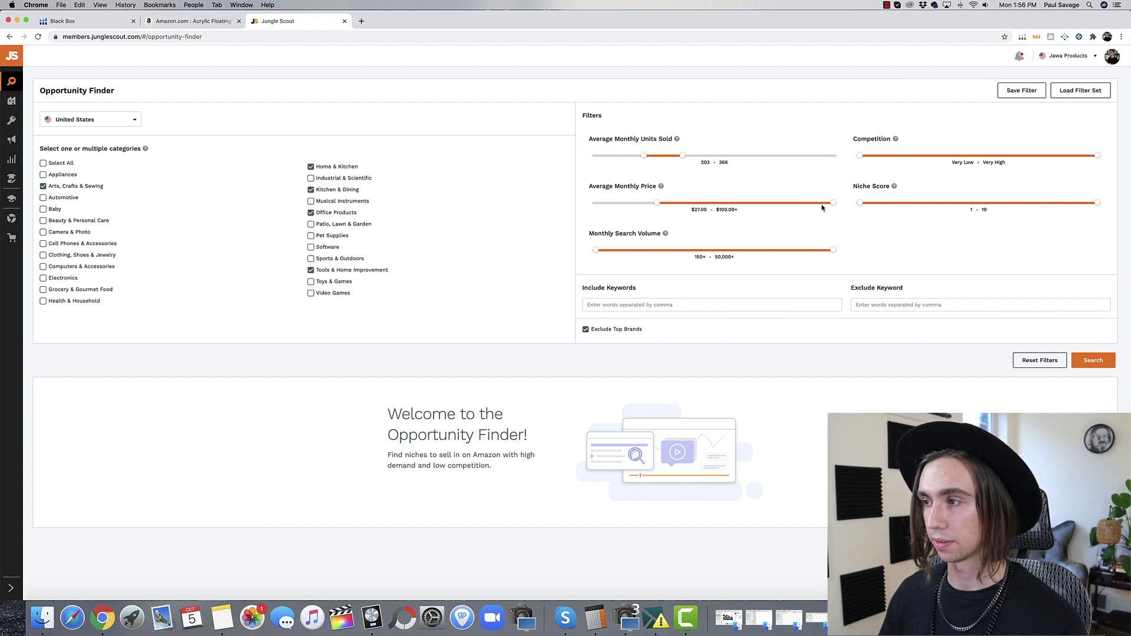
{"action": "left_click_drag", "start_coordinate": [833, 204], "coordinate": [735, 219]}
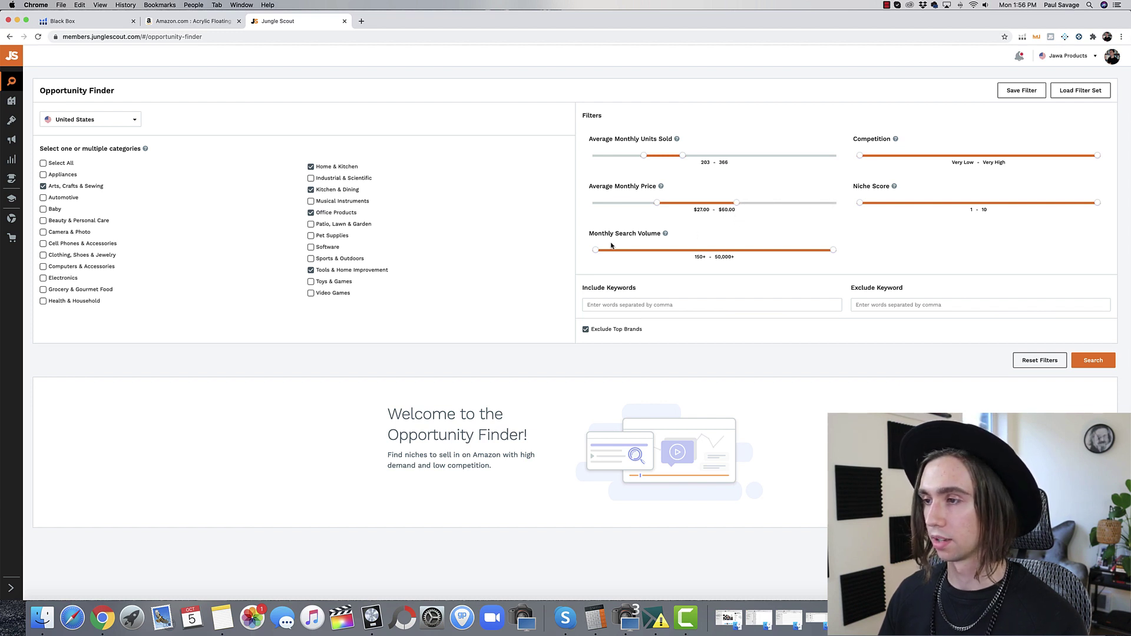
Limit monthly search volume to 707–5,525 and competition to Very Low through Medium.
{"action": "left_click_drag", "start_coordinate": [596, 252], "coordinate": [599, 254]}
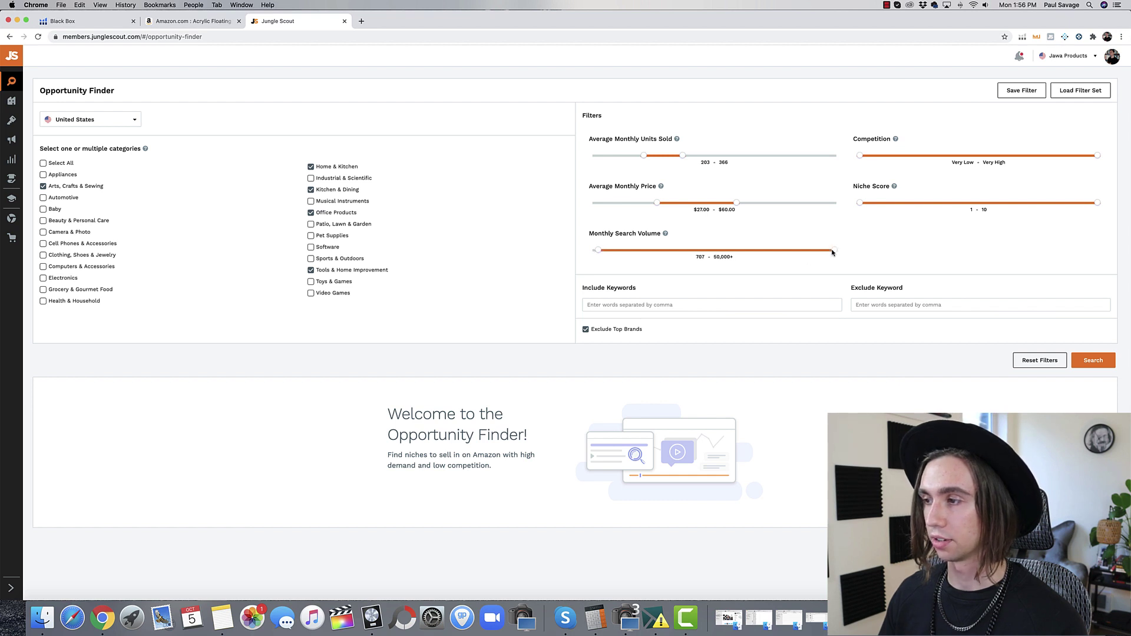
{"action": "left_click_drag", "start_coordinate": [832, 252], "coordinate": [629, 260]}
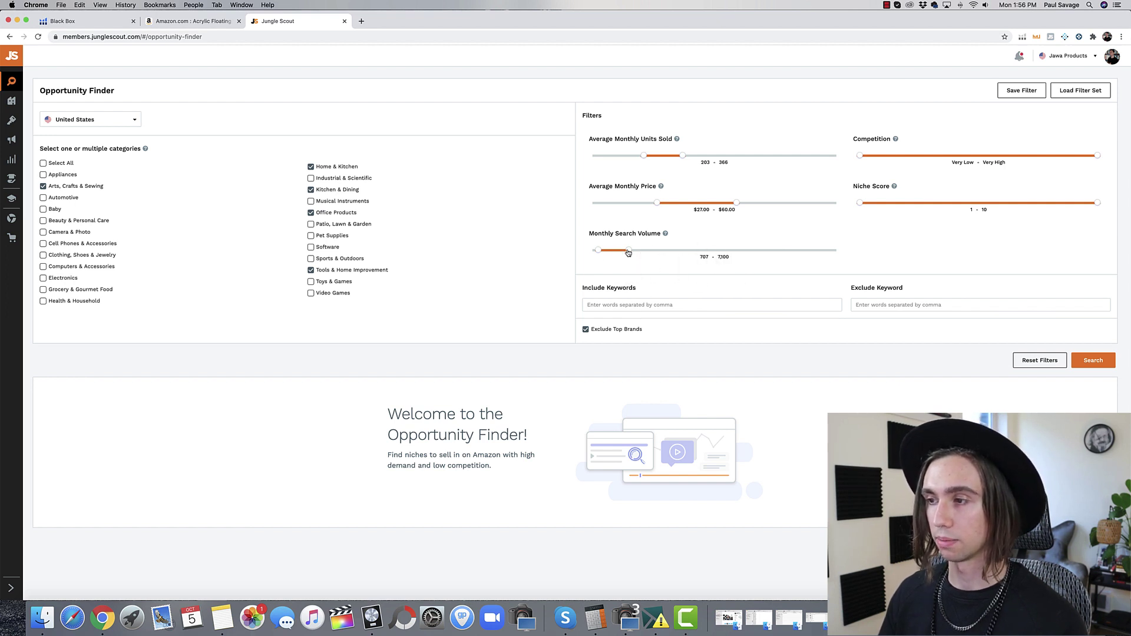
{"action": "left_click_drag", "start_coordinate": [629, 252], "coordinate": [620, 255]}
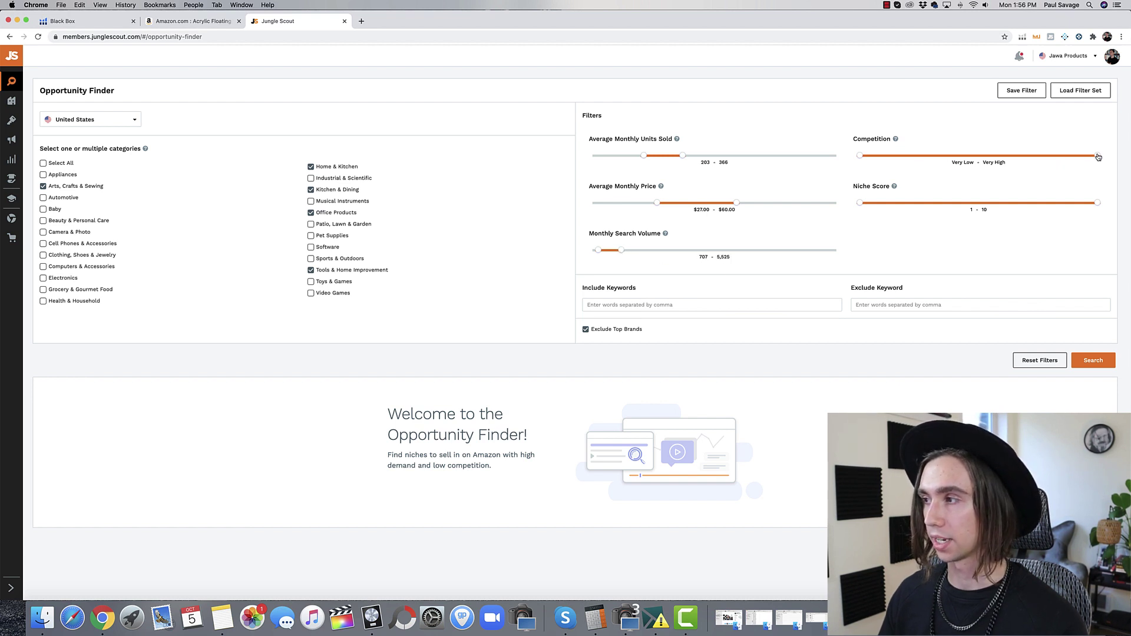
{"action": "left_click_drag", "start_coordinate": [1097, 157], "coordinate": [964, 169]}
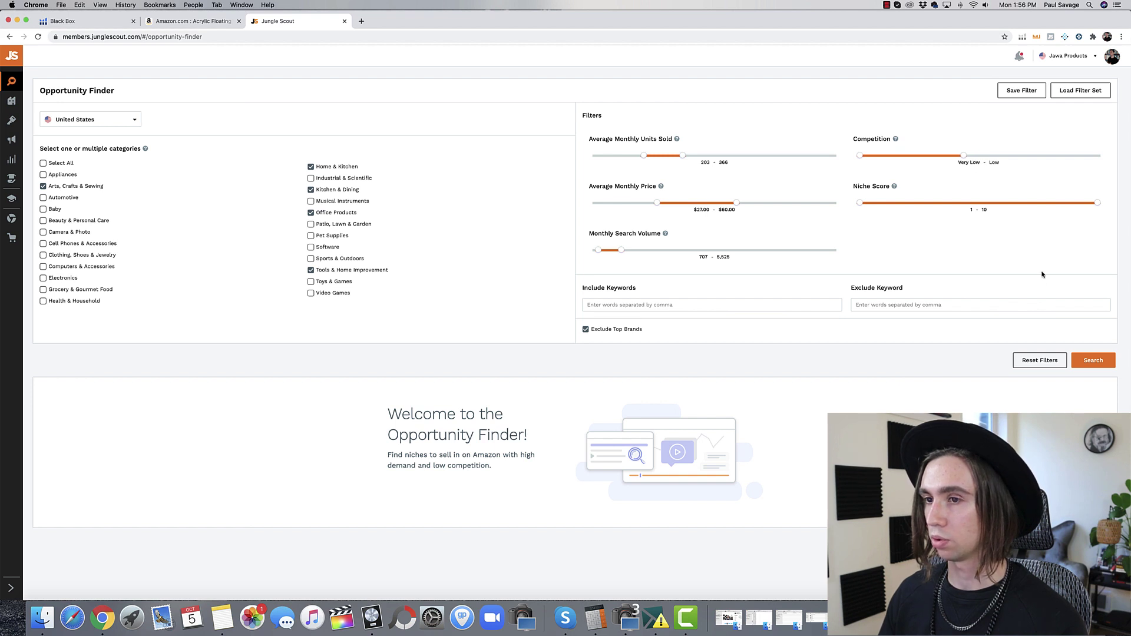
{"action": "left_click_drag", "start_coordinate": [969, 159], "coordinate": [978, 157]}
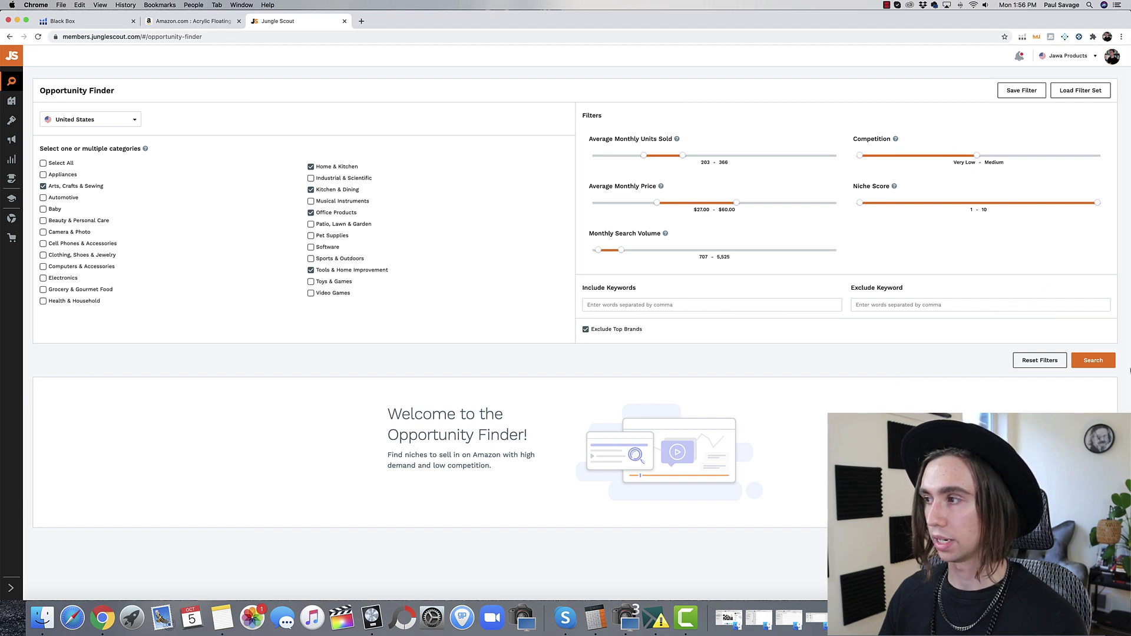
Run the niche search and sort the results by monthly search volume, lowest first.
{"action": "left_click", "coordinate": [1093, 360]}
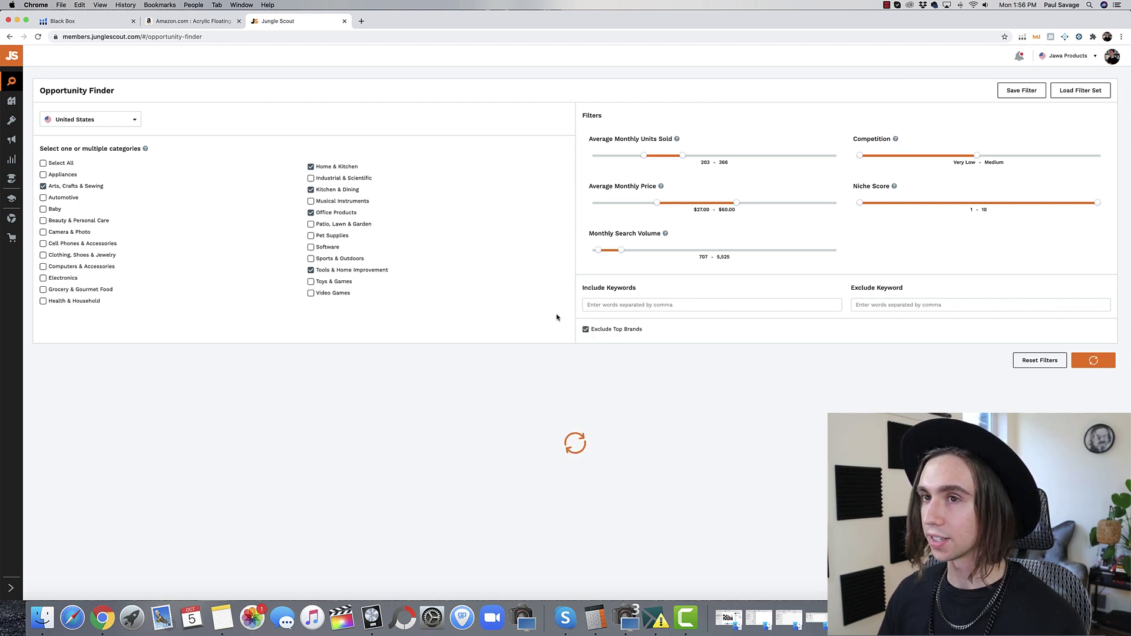
{"action": "scroll", "coordinate": [552, 314], "scroll_direction": "down", "scroll_amount": 5}
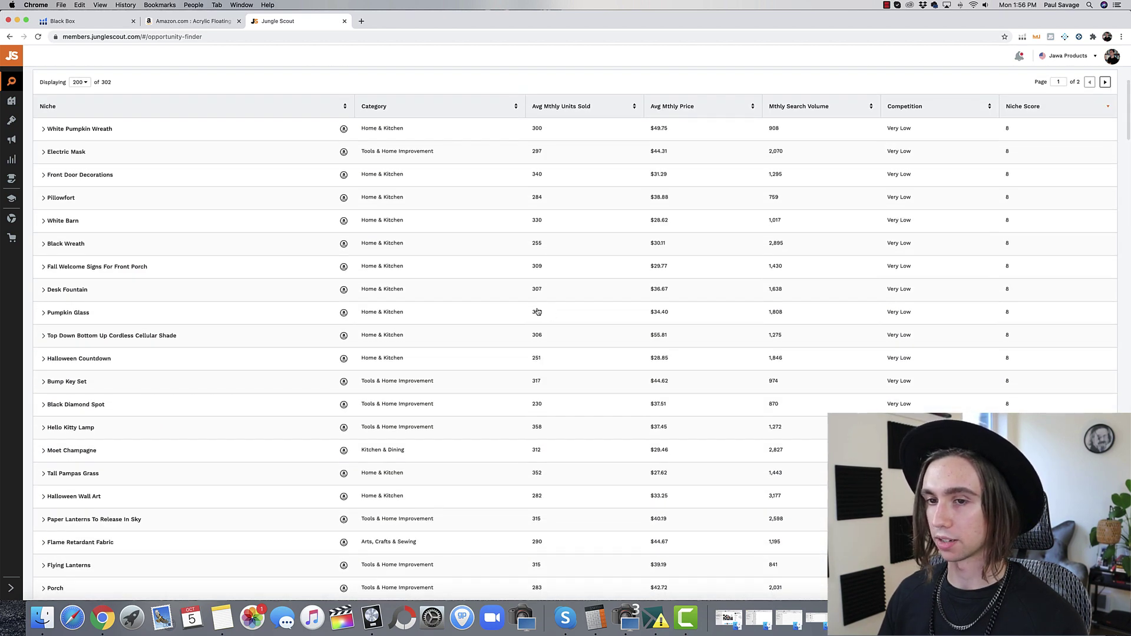
{"action": "scroll", "coordinate": [536, 310], "scroll_direction": "up", "scroll_amount": 3}
{"action": "scroll", "coordinate": [536, 310], "scroll_direction": "up", "scroll_amount": 2}
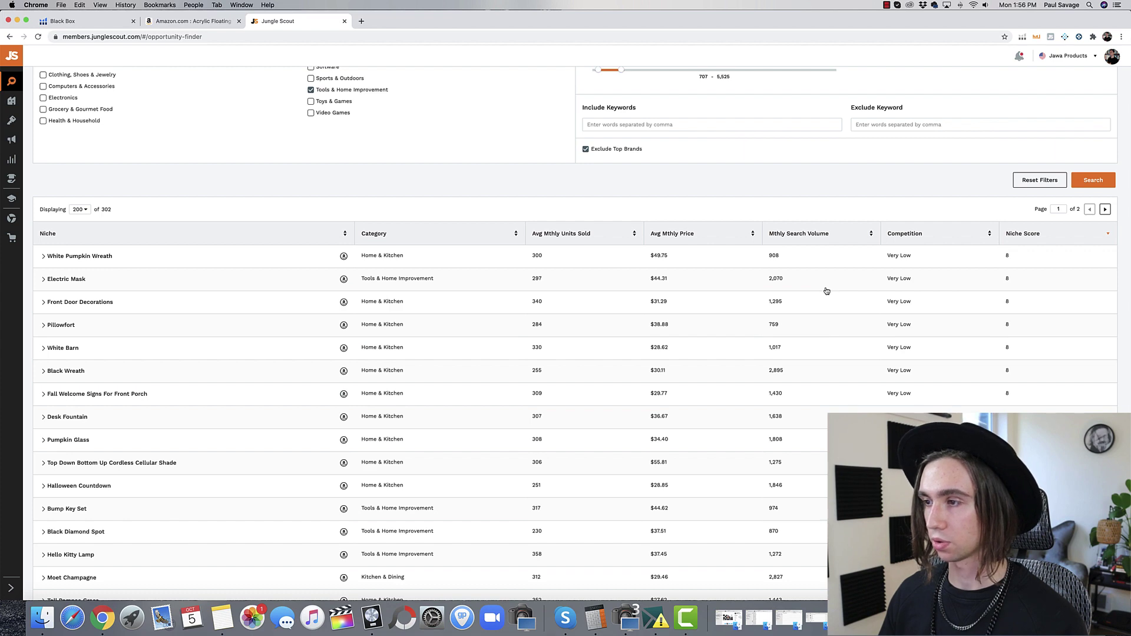
{"action": "scroll", "coordinate": [826, 291], "scroll_direction": "down", "scroll_amount": 1}
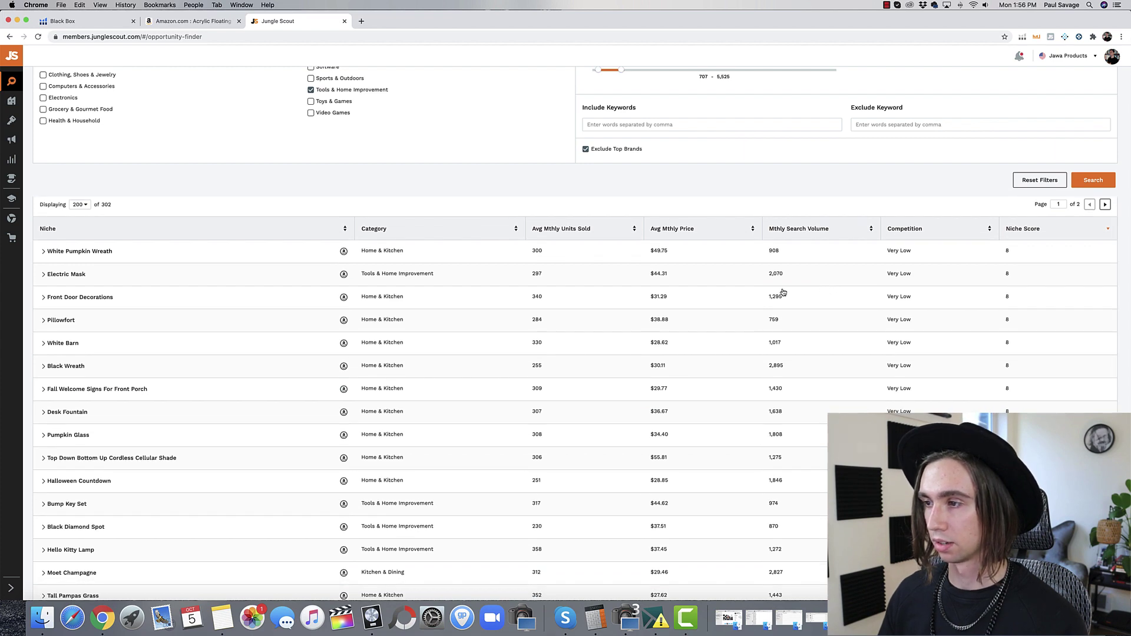
{"action": "left_click", "coordinate": [817, 231]}
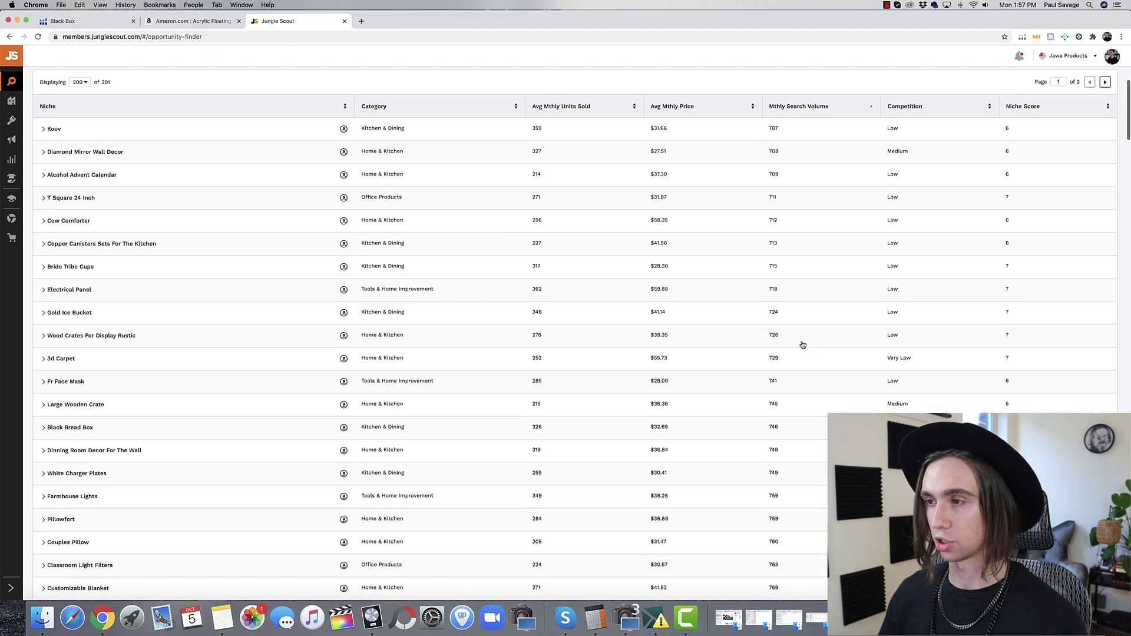
Open the Amazon search results for the T Square 24 Inch and Wood Crates For Display Rustic niches in new tabs.
{"action": "scroll", "coordinate": [802, 345], "scroll_direction": "up", "scroll_amount": 1}
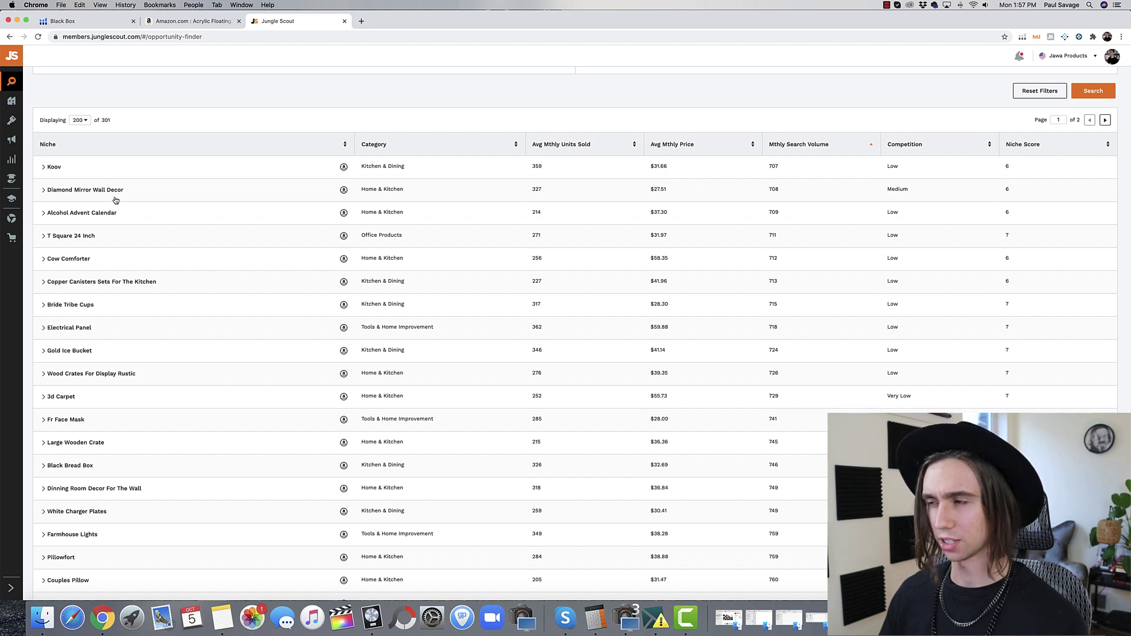
{"action": "scroll", "coordinate": [158, 201], "scroll_direction": "down", "scroll_amount": 1}
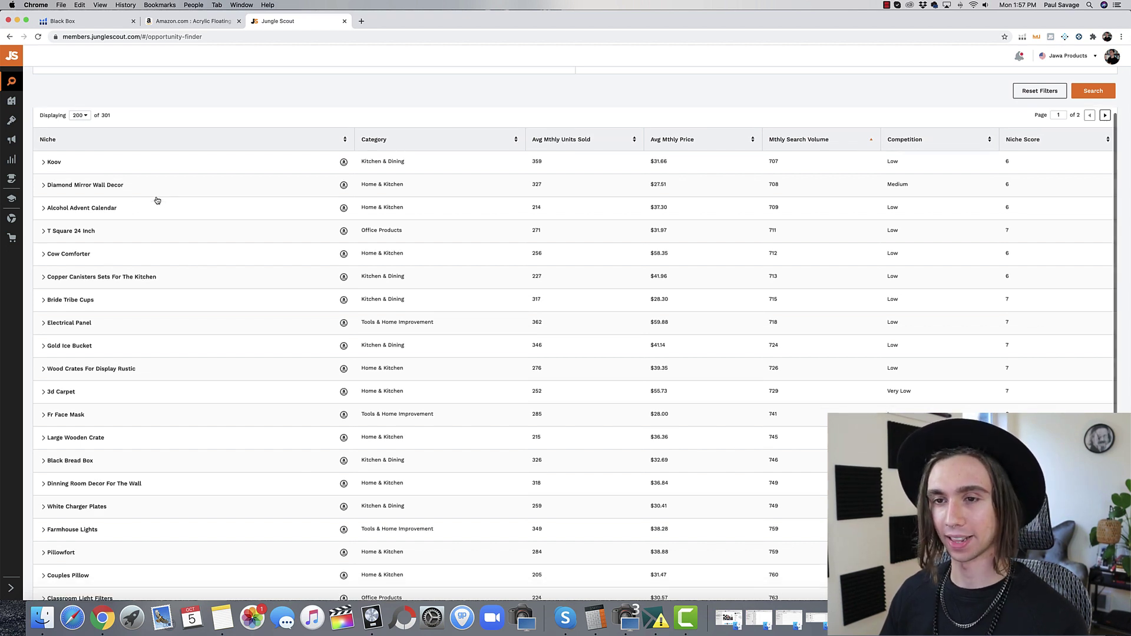
{"action": "scroll", "coordinate": [151, 212], "scroll_direction": "down", "scroll_amount": 3}
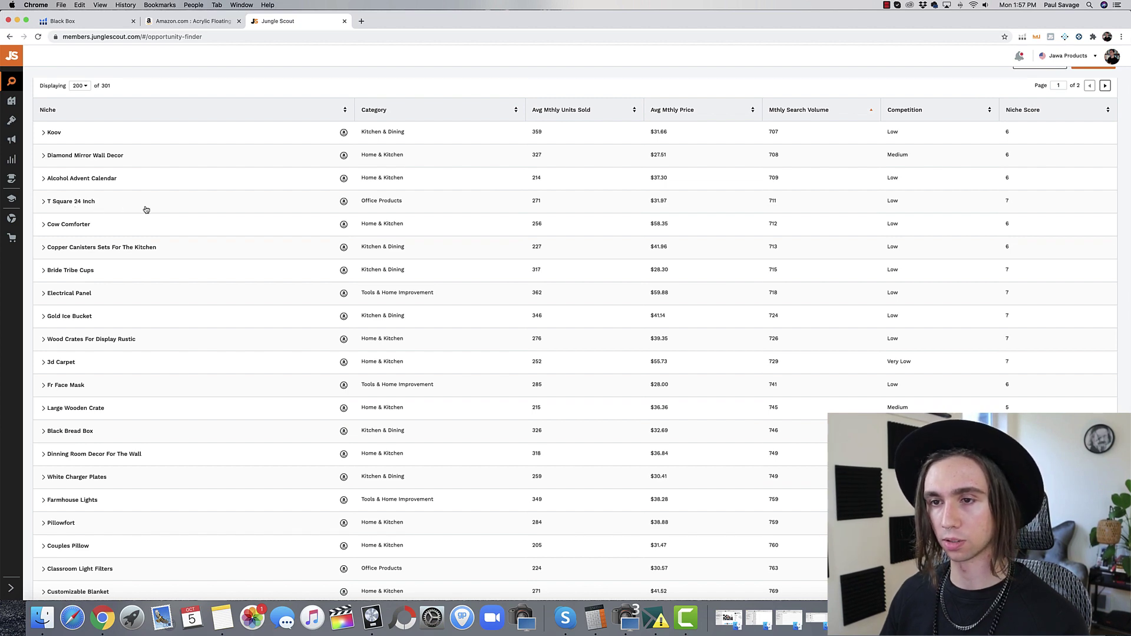
{"action": "right_click", "coordinate": [344, 202]}
{"action": "left_click", "coordinate": [385, 206]}
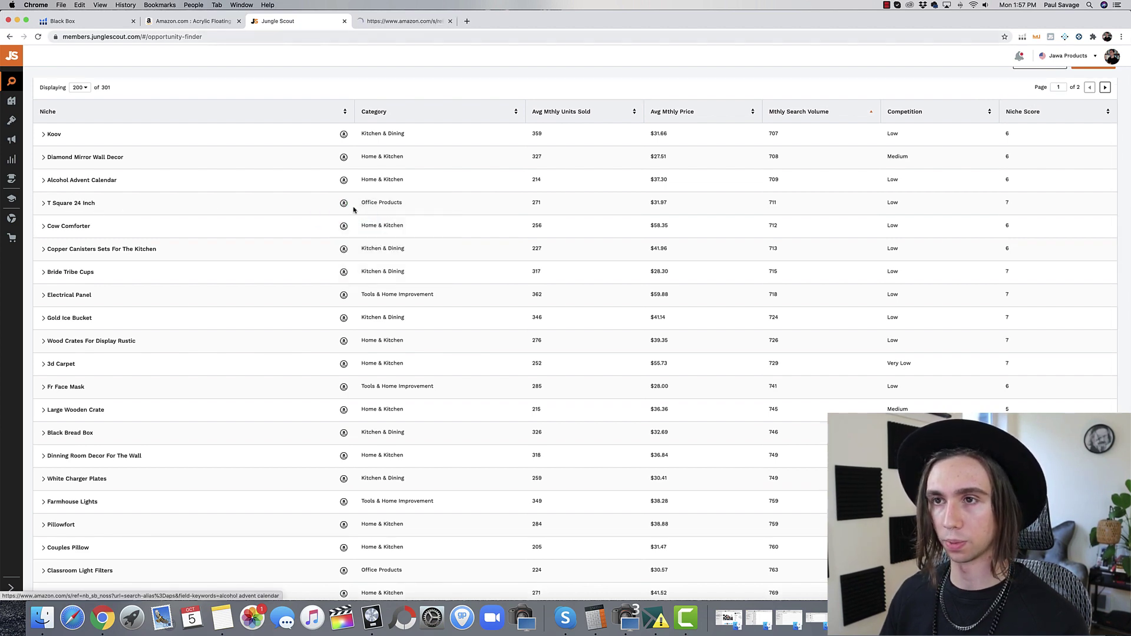
{"action": "scroll", "coordinate": [240, 281], "scroll_direction": "down", "scroll_amount": 2}
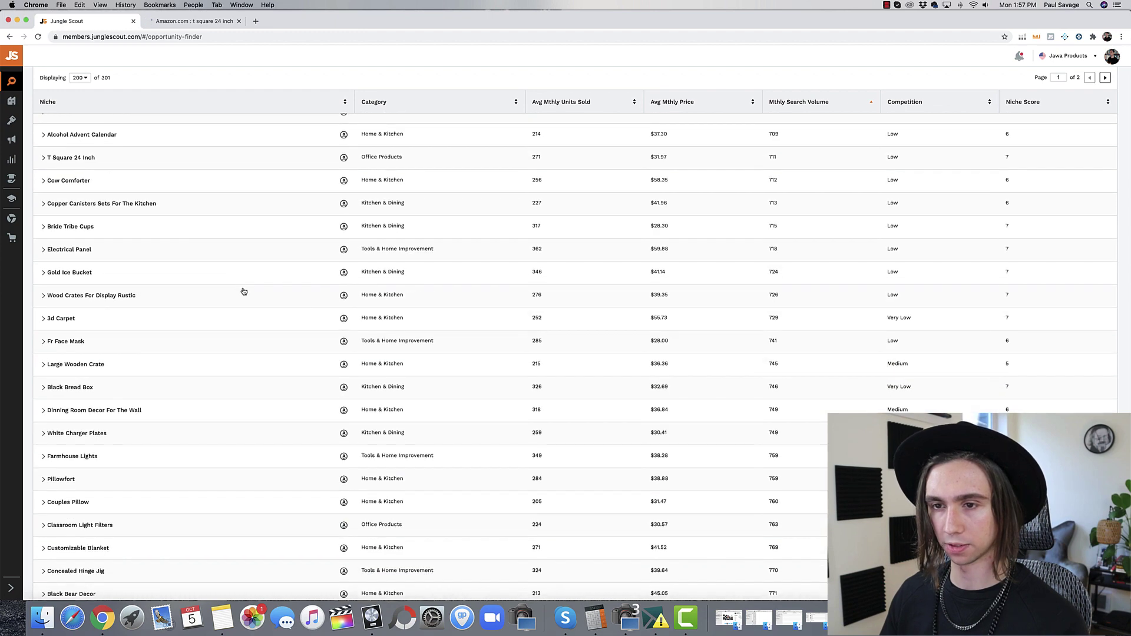
{"action": "right_click", "coordinate": [351, 298]}
{"action": "left_click", "coordinate": [358, 300]}
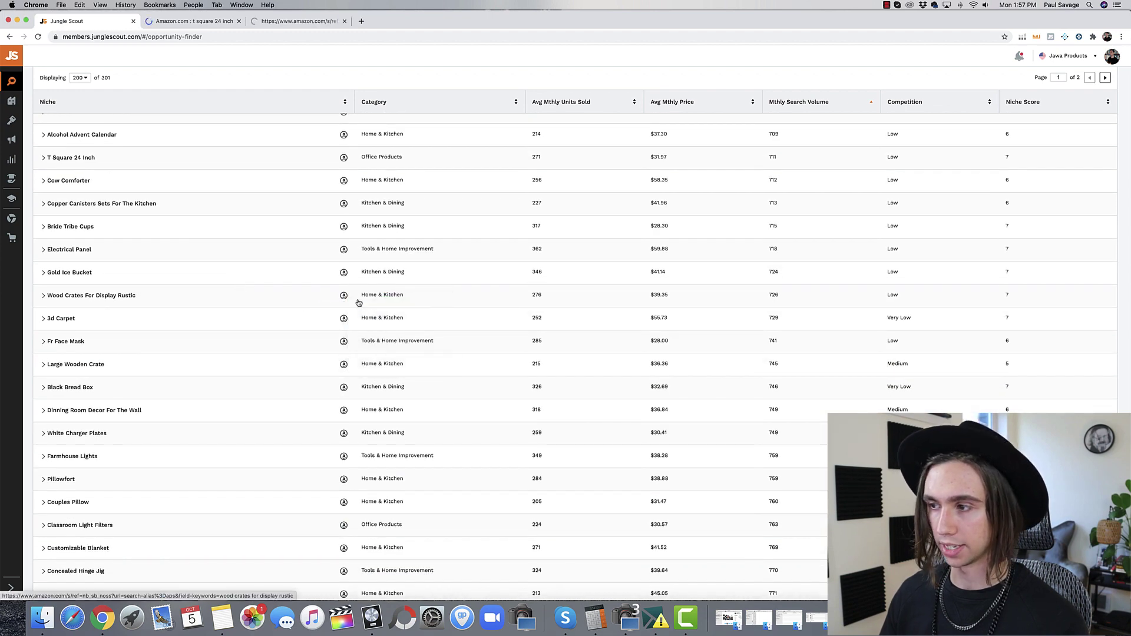
Open the Amazon search results for the Black Bread Box and Concealed Hinge Jig niches in new tabs.
{"action": "scroll", "coordinate": [300, 296], "scroll_direction": "down", "scroll_amount": 3}
{"action": "scroll", "coordinate": [302, 297], "scroll_direction": "down", "scroll_amount": 2}
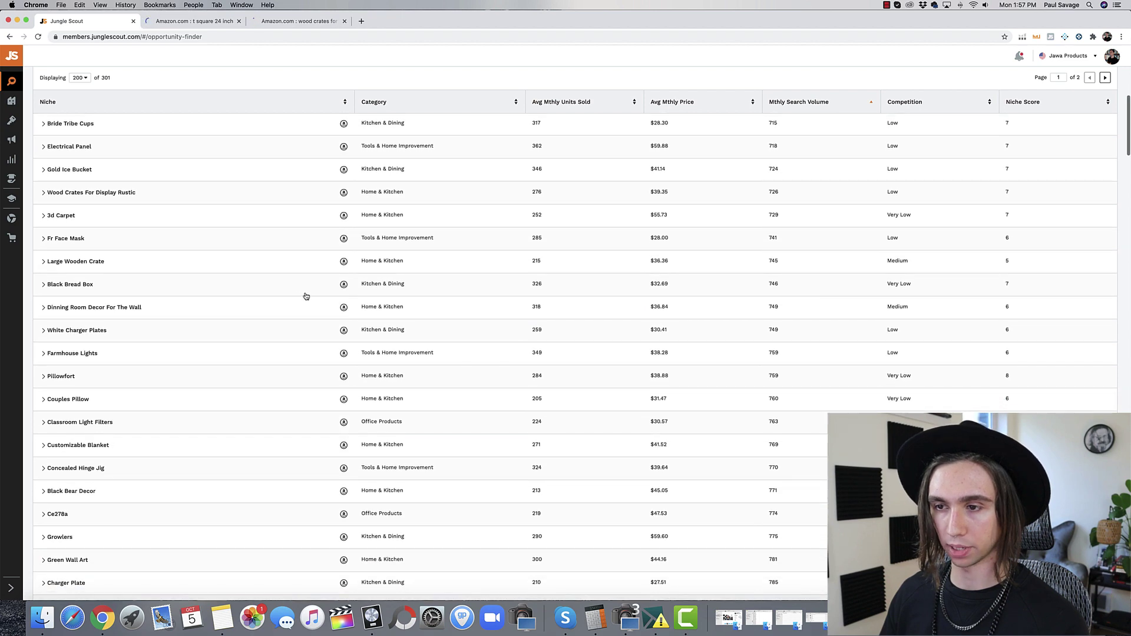
{"action": "right_click", "coordinate": [343, 284]}
{"action": "left_click", "coordinate": [359, 289]}
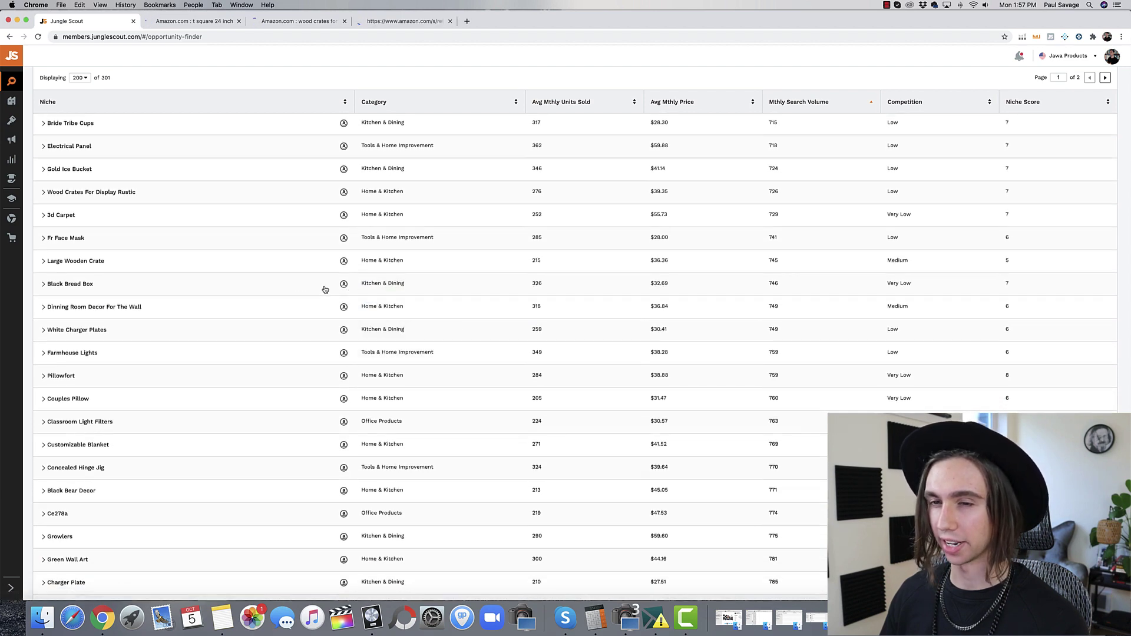
{"action": "scroll", "coordinate": [328, 290], "scroll_direction": "down", "scroll_amount": 2}
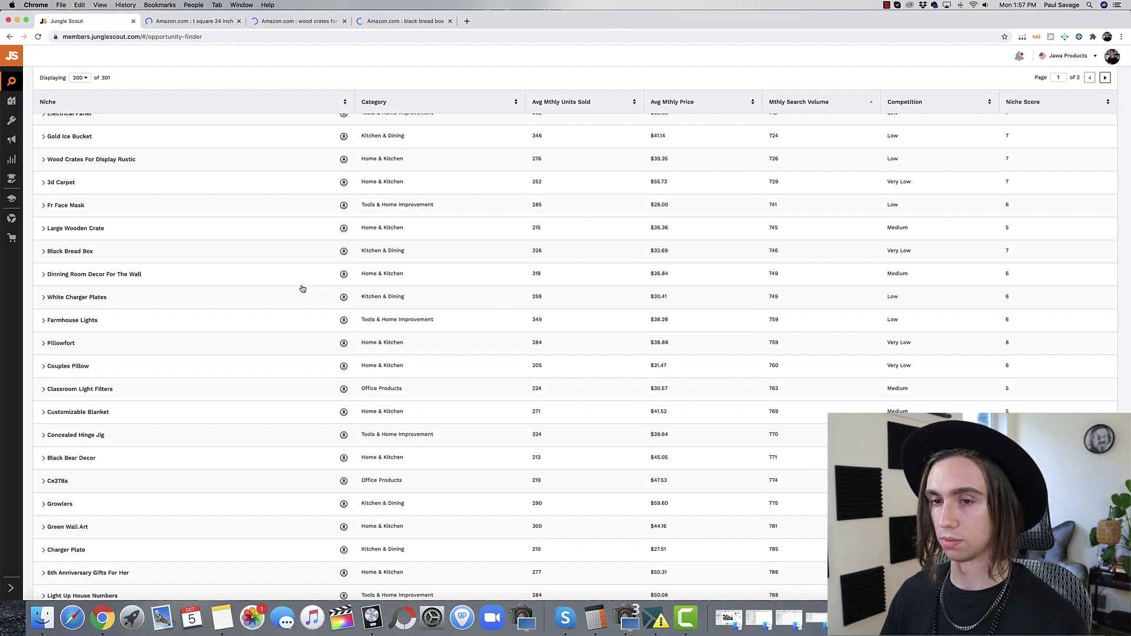
{"action": "scroll", "coordinate": [303, 289], "scroll_direction": "down", "scroll_amount": 2}
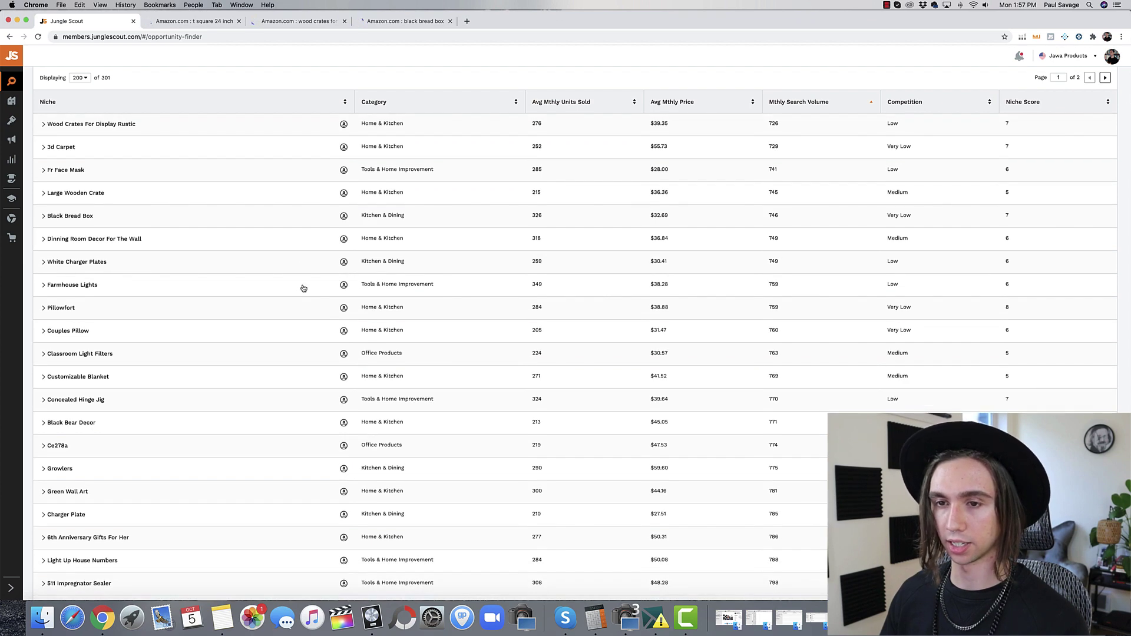
{"action": "scroll", "coordinate": [303, 288], "scroll_direction": "down", "scroll_amount": 5}
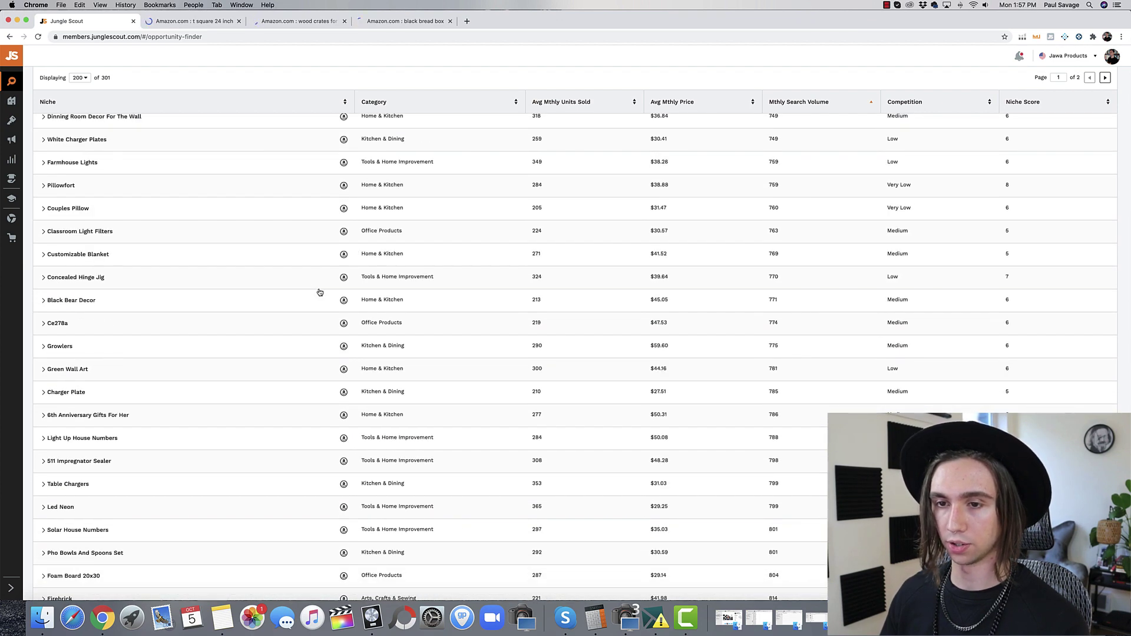
{"action": "right_click", "coordinate": [344, 276]}
{"action": "left_click", "coordinate": [361, 281]}
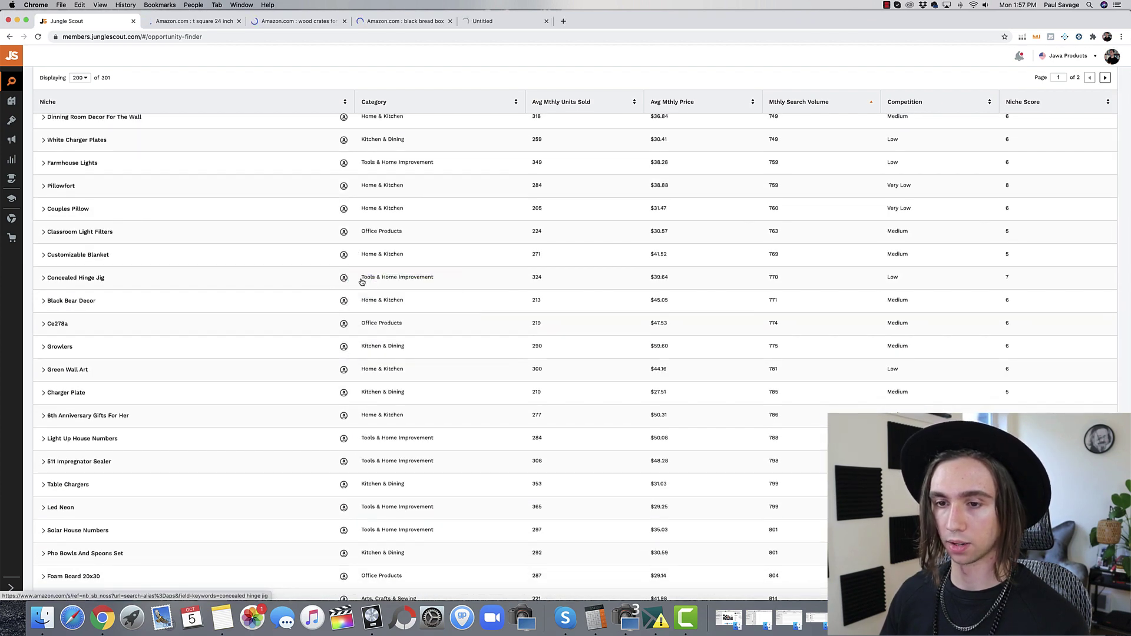
{"action": "scroll", "coordinate": [315, 315], "scroll_direction": "down", "scroll_amount": 3}
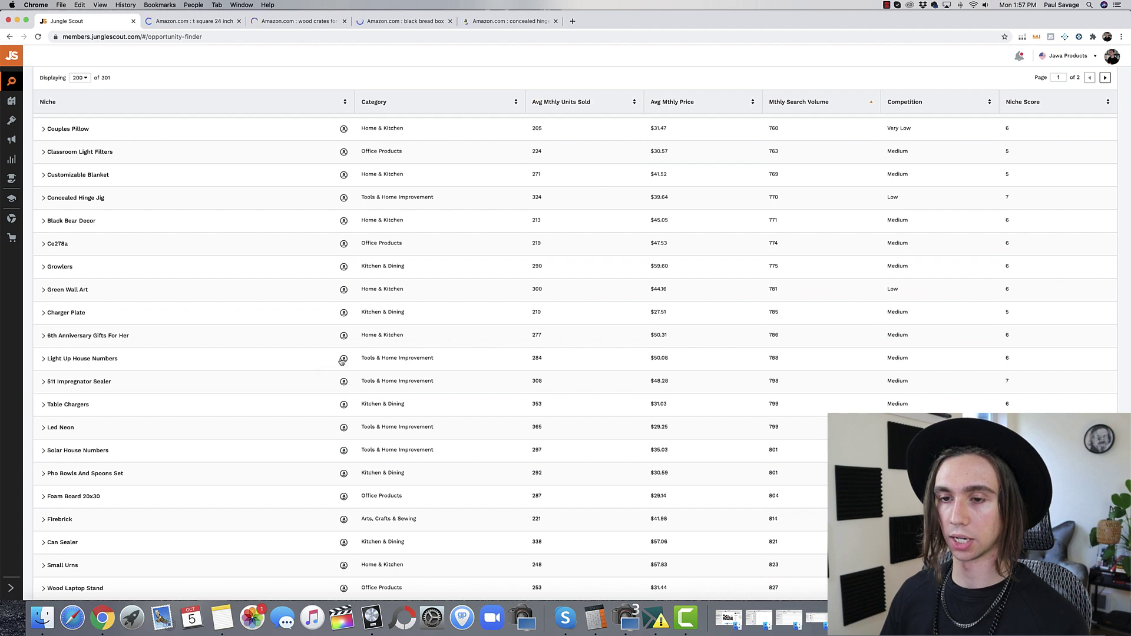
Open the Amazon search results for the Rattan Tray niche in a new tab.
{"action": "scroll", "coordinate": [341, 358], "scroll_direction": "down", "scroll_amount": 1}
{"action": "scroll", "coordinate": [336, 358], "scroll_direction": "down", "scroll_amount": 1}
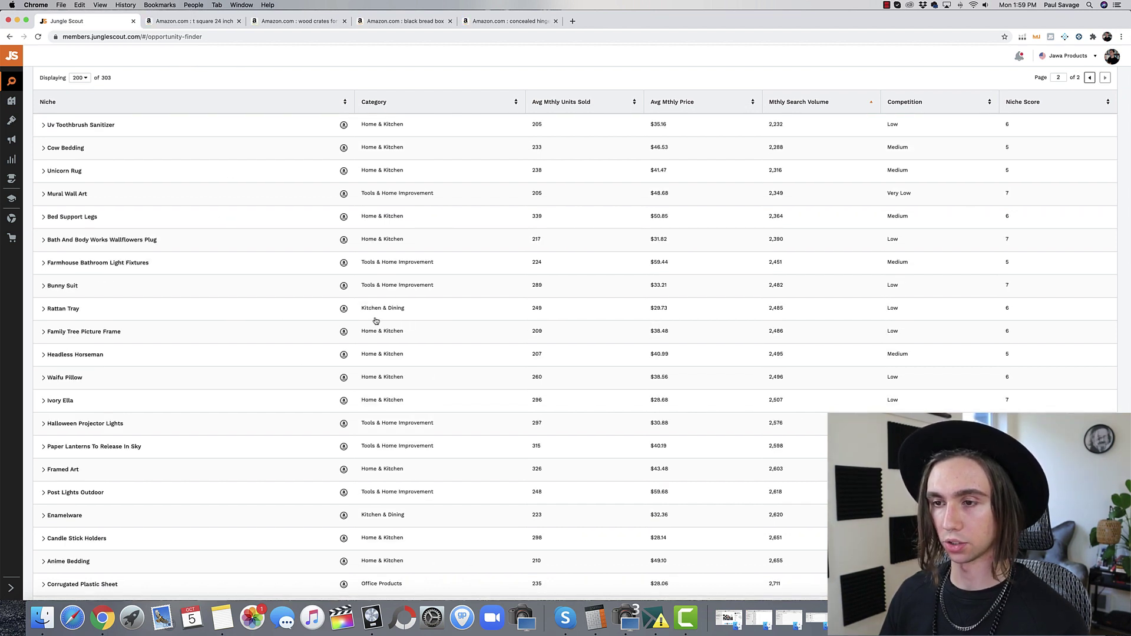
{"action": "right_click", "coordinate": [345, 312]}
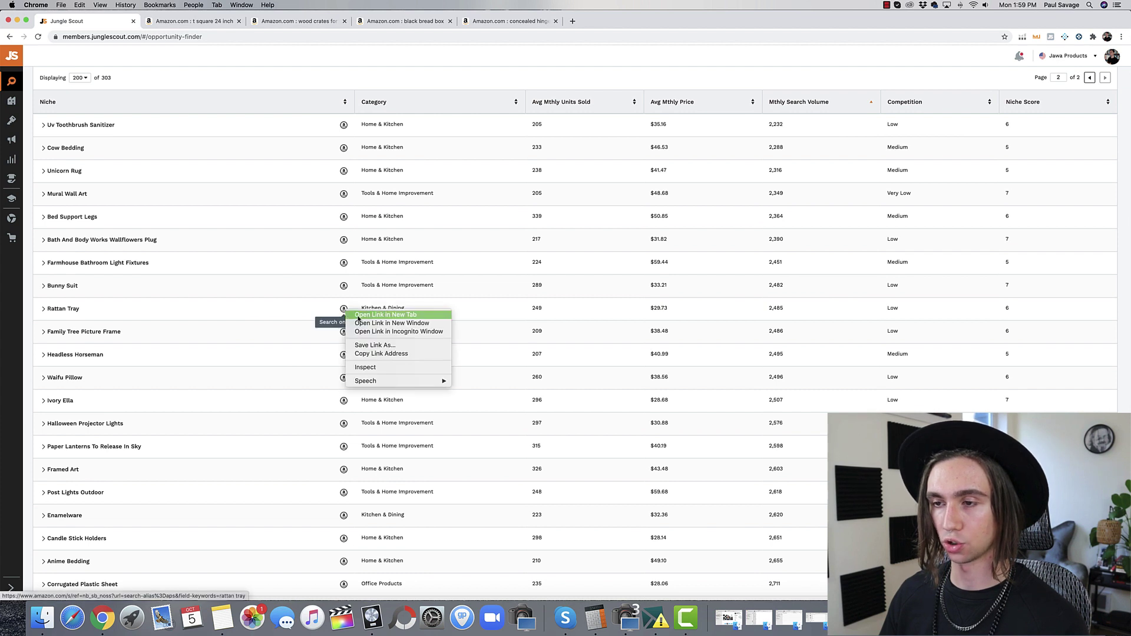
{"action": "left_click", "coordinate": [359, 315]}
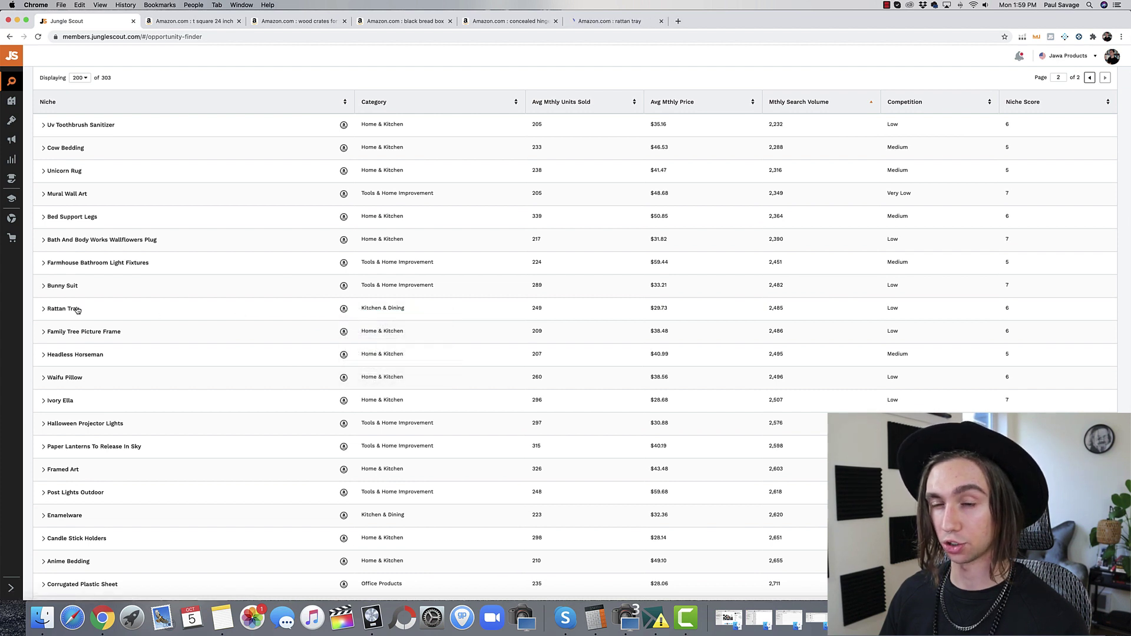
{"action": "scroll", "coordinate": [190, 316], "scroll_direction": "down", "scroll_amount": 3}
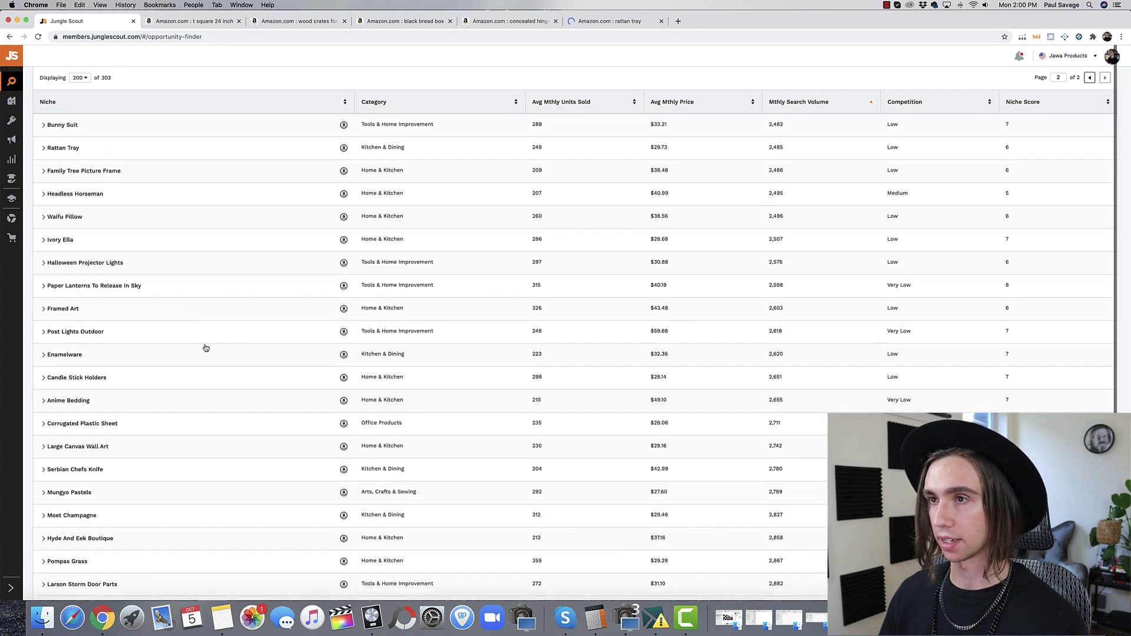
Check the sales and review counts in the T Square 24 Inch search results and close that tab.
{"action": "left_click", "coordinate": [186, 24]}
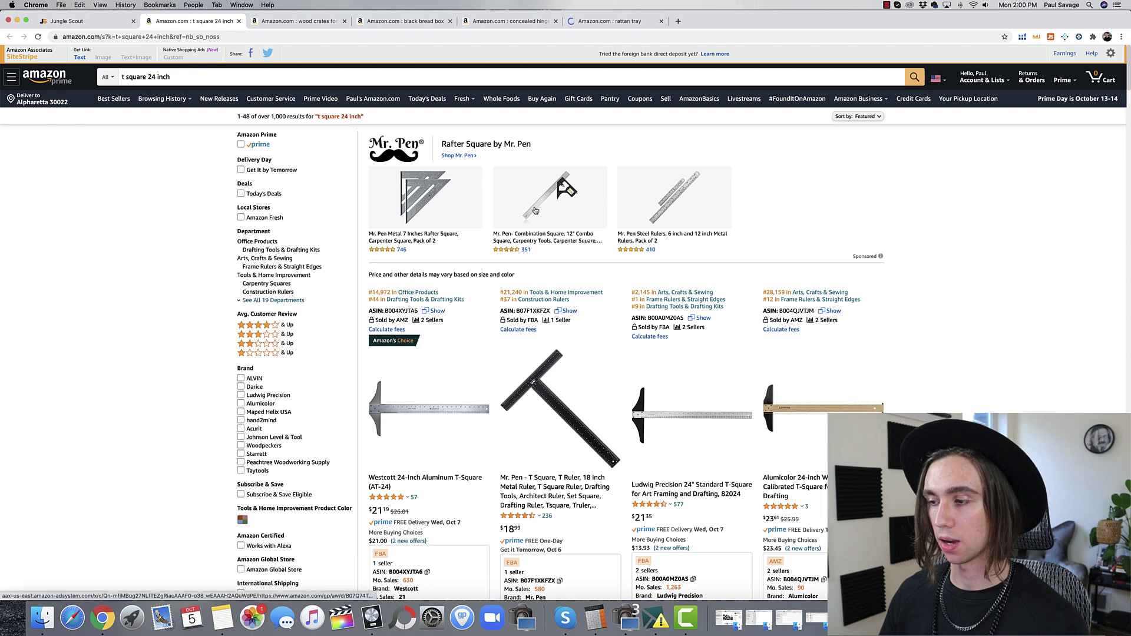
{"action": "scroll", "coordinate": [527, 220], "scroll_direction": "down", "scroll_amount": 6}
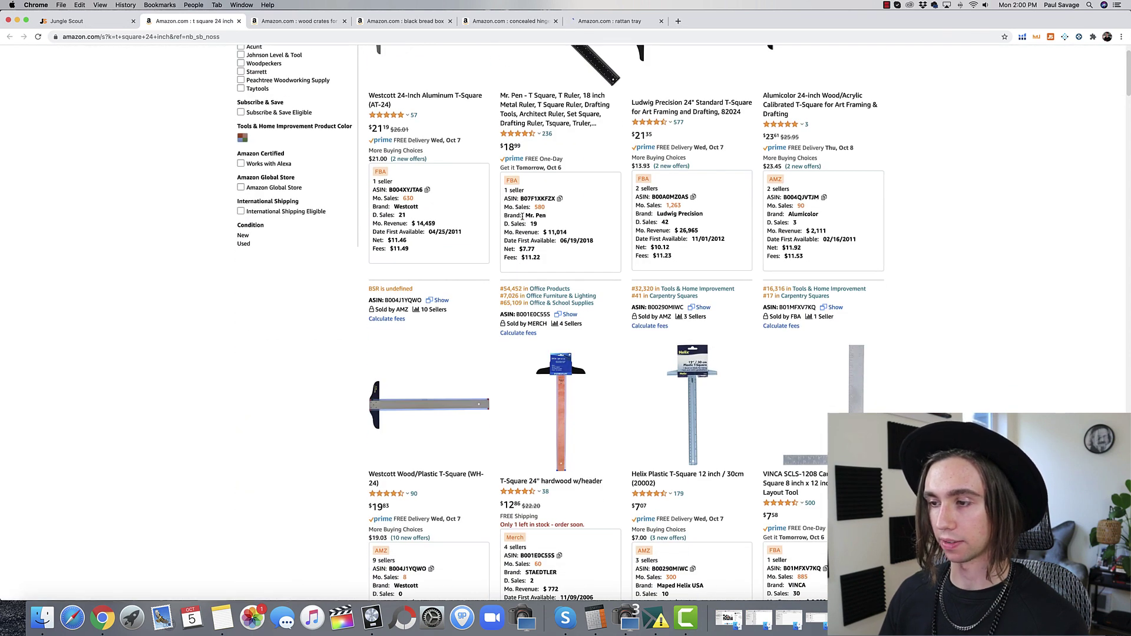
{"action": "scroll", "coordinate": [506, 215], "scroll_direction": "down", "scroll_amount": 5}
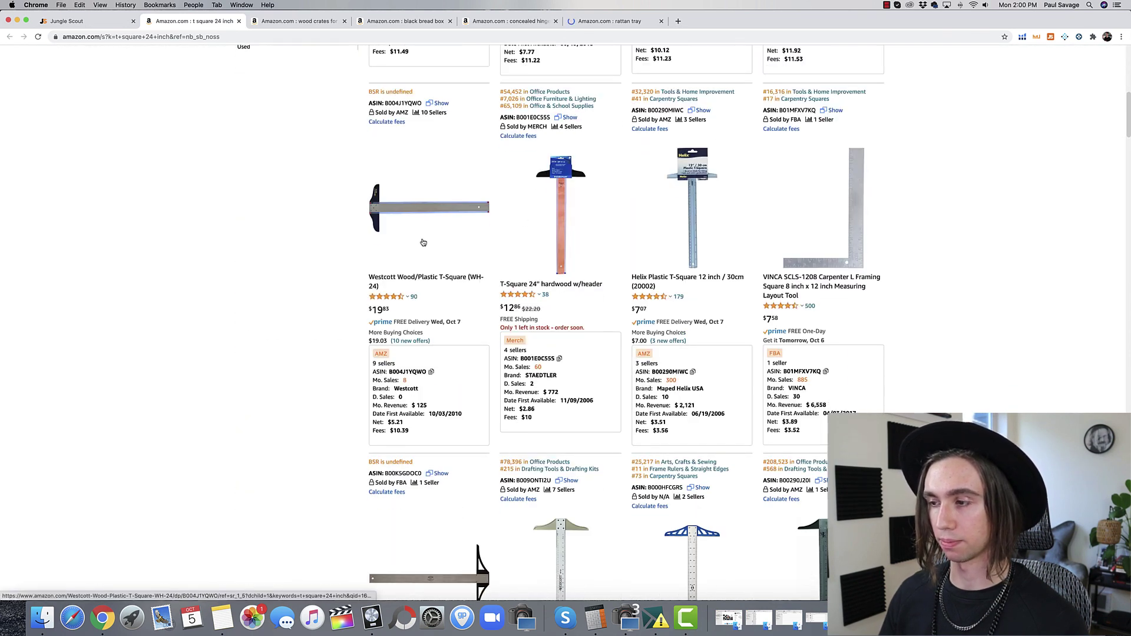
{"action": "key", "text": "super+w"}
Examine the product styles, prices and review counts across the rustic display wood crates search results.
{"action": "scroll", "coordinate": [1006, 237], "scroll_direction": "up", "scroll_amount": 1}
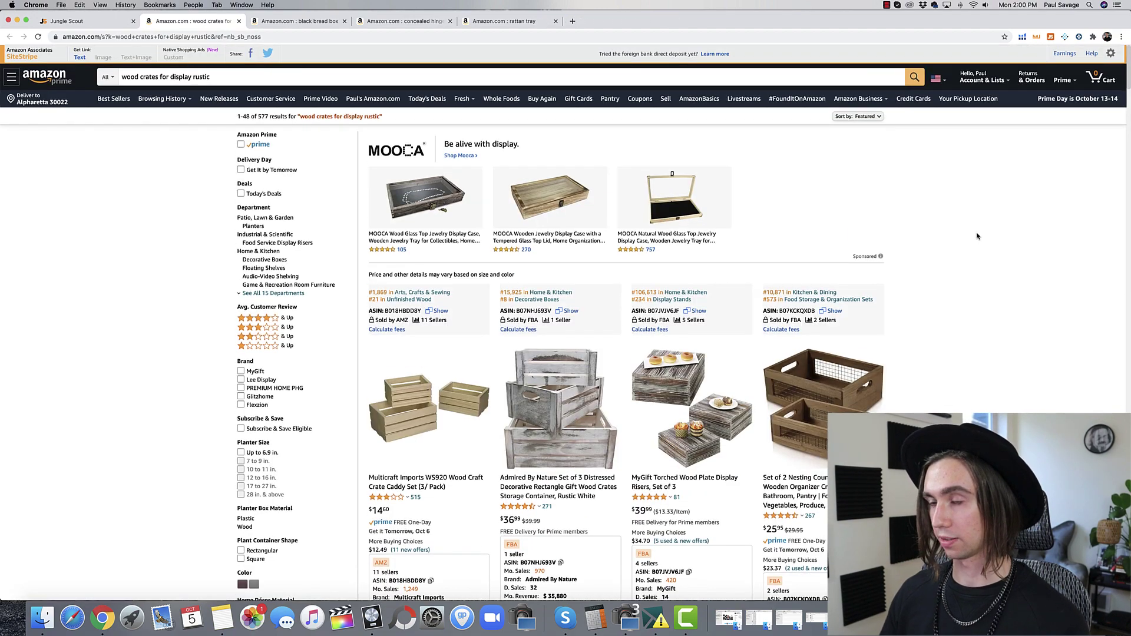
{"action": "scroll", "coordinate": [976, 236], "scroll_direction": "down", "scroll_amount": 5}
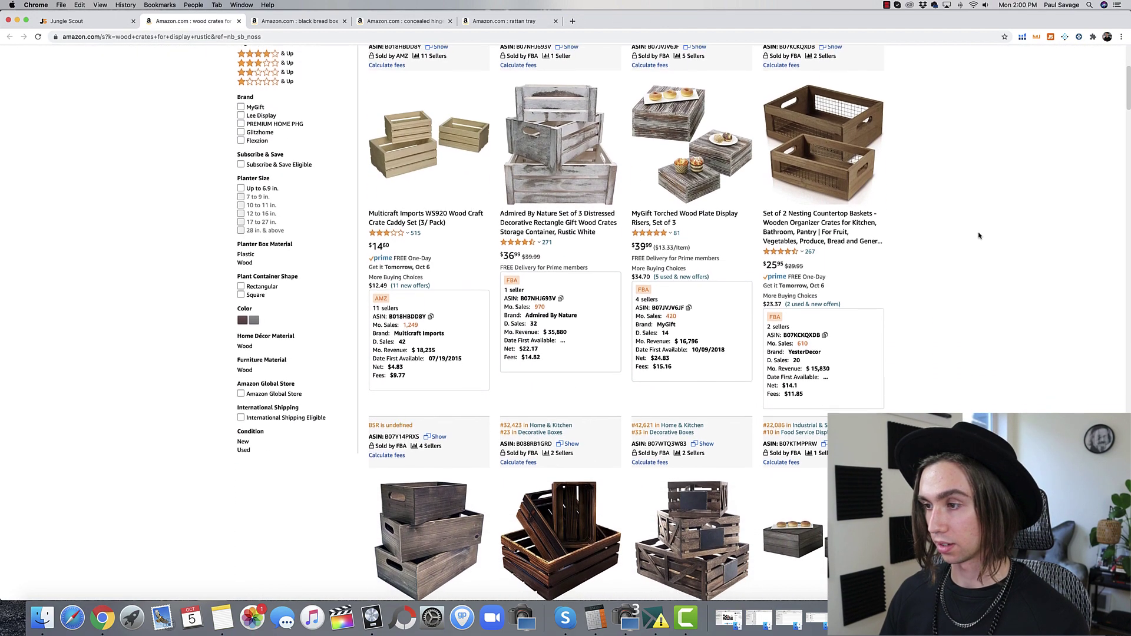
{"action": "scroll", "coordinate": [979, 236], "scroll_direction": "down", "scroll_amount": 5}
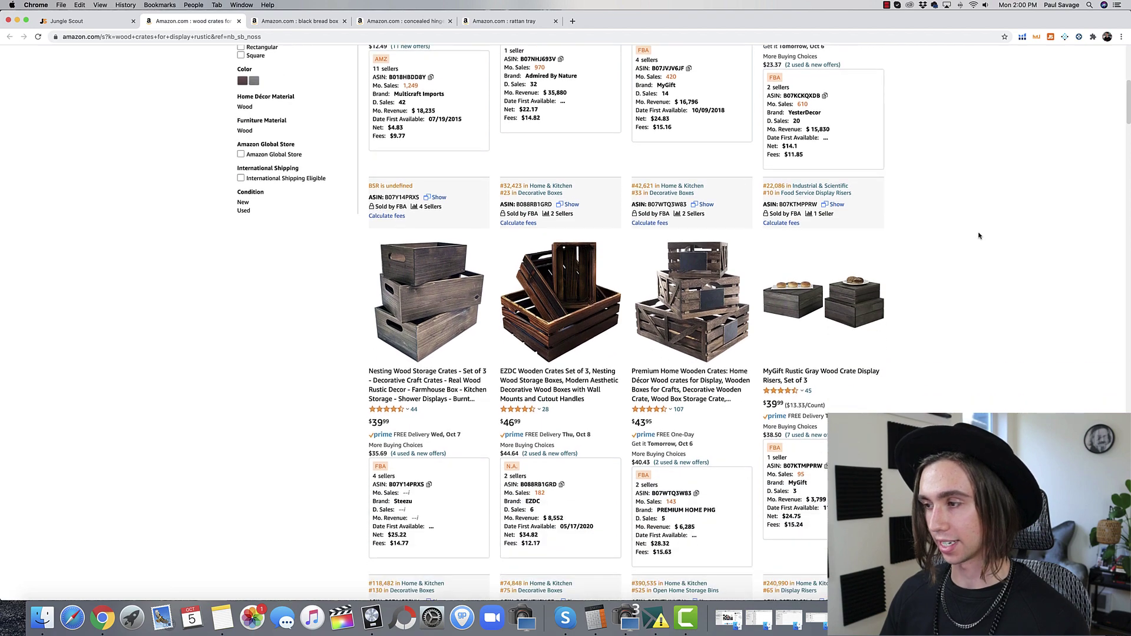
{"action": "scroll", "coordinate": [979, 235], "scroll_direction": "down", "scroll_amount": 8}
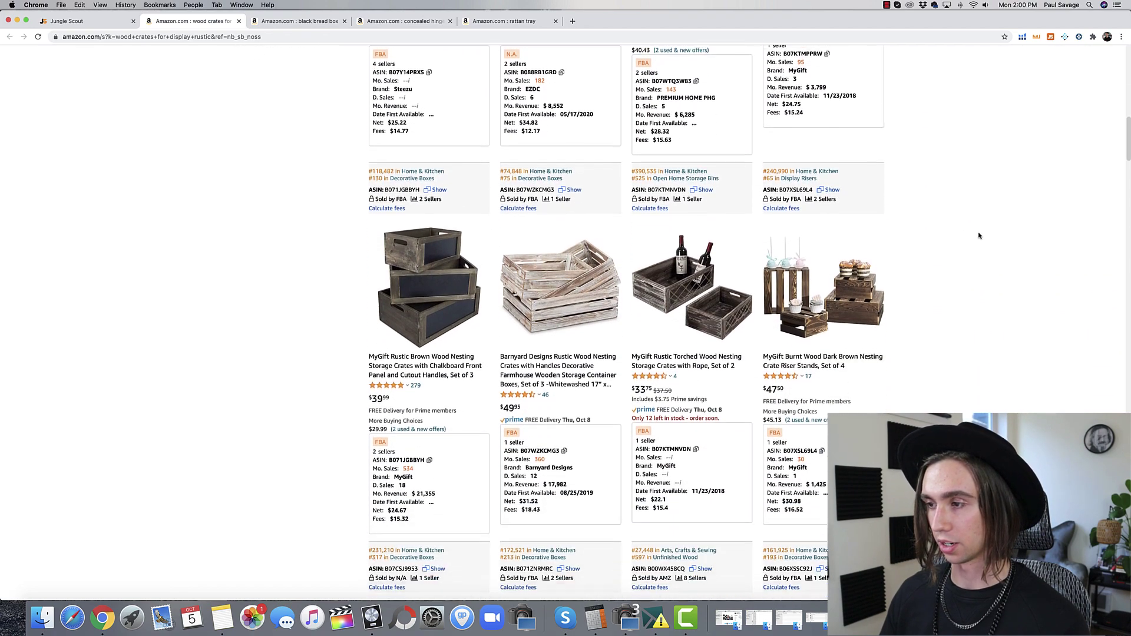
{"action": "scroll", "coordinate": [978, 236], "scroll_direction": "down", "scroll_amount": 1}
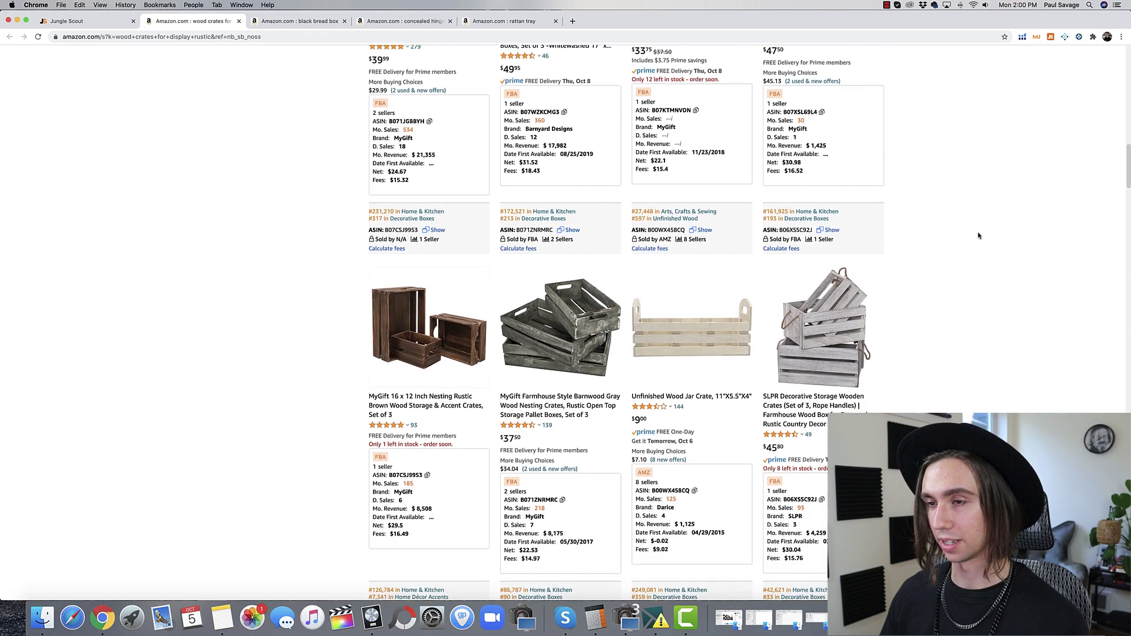
{"action": "scroll", "coordinate": [978, 235], "scroll_direction": "down", "scroll_amount": 5}
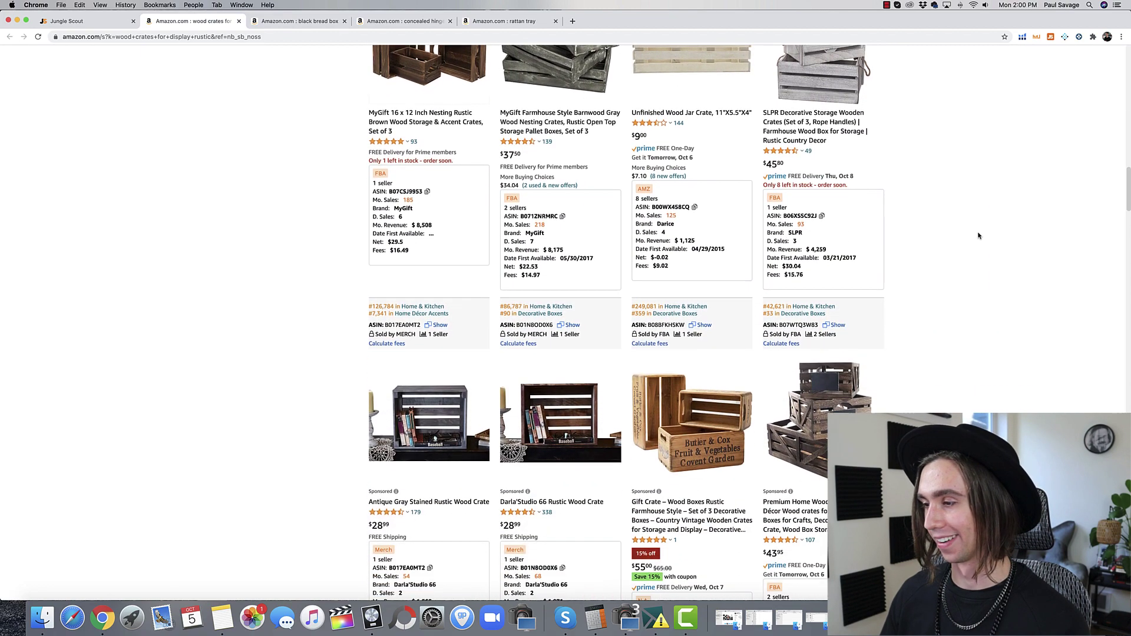
{"action": "scroll", "coordinate": [978, 236], "scroll_direction": "down", "scroll_amount": 8}
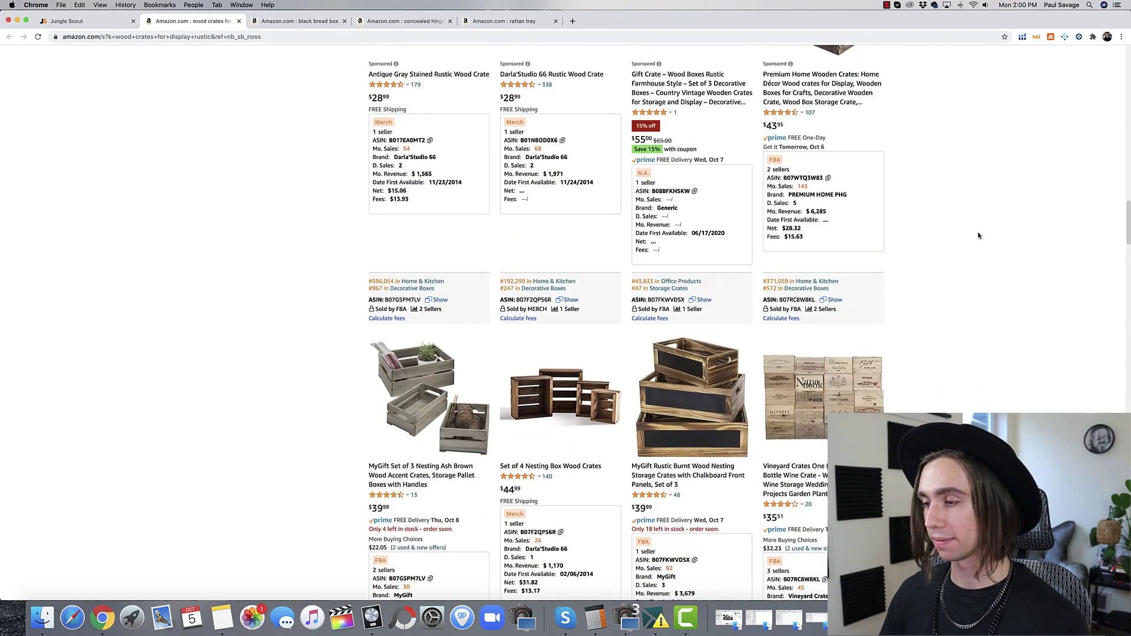
{"action": "scroll", "coordinate": [978, 236], "scroll_direction": "down", "scroll_amount": 2}
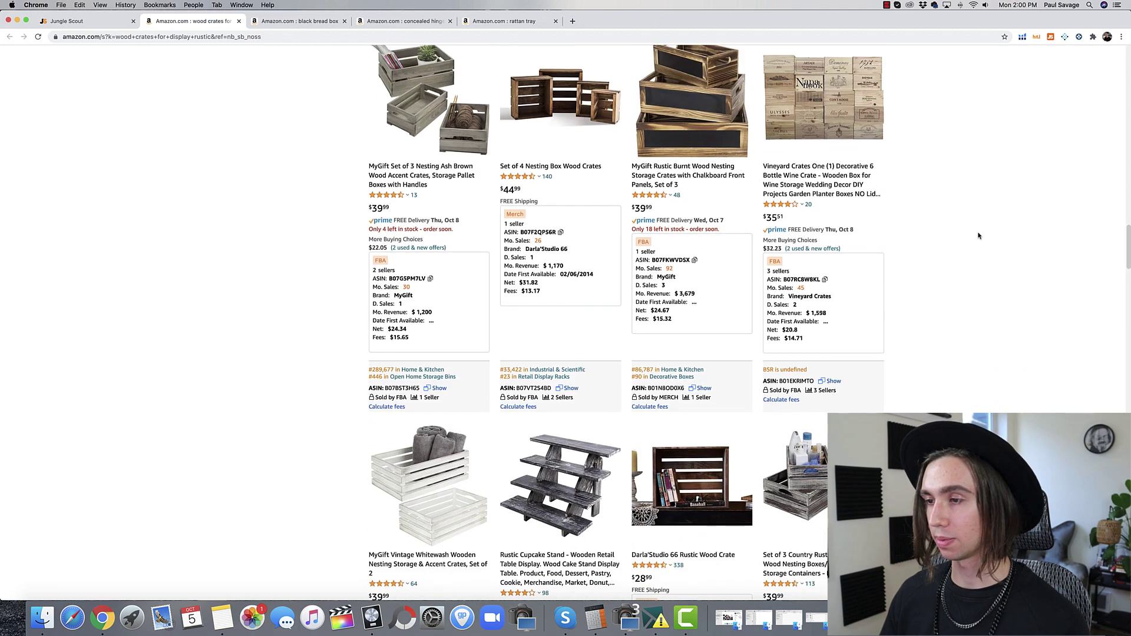
{"action": "scroll", "coordinate": [978, 235], "scroll_direction": "down", "scroll_amount": 4}
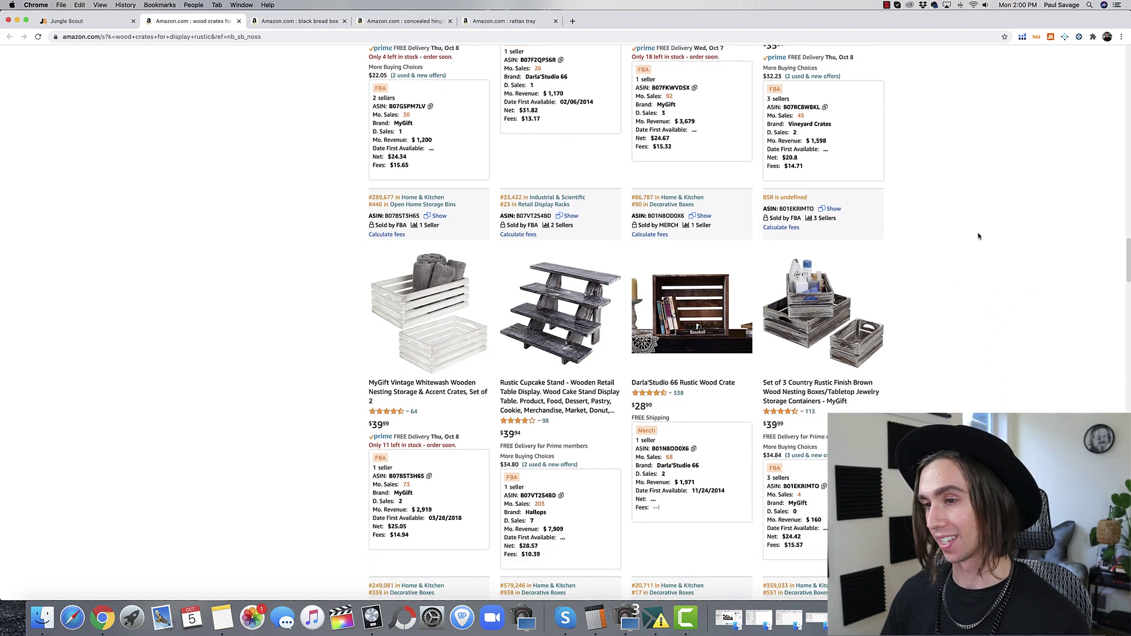
{"action": "scroll", "coordinate": [978, 236], "scroll_direction": "down", "scroll_amount": 18}
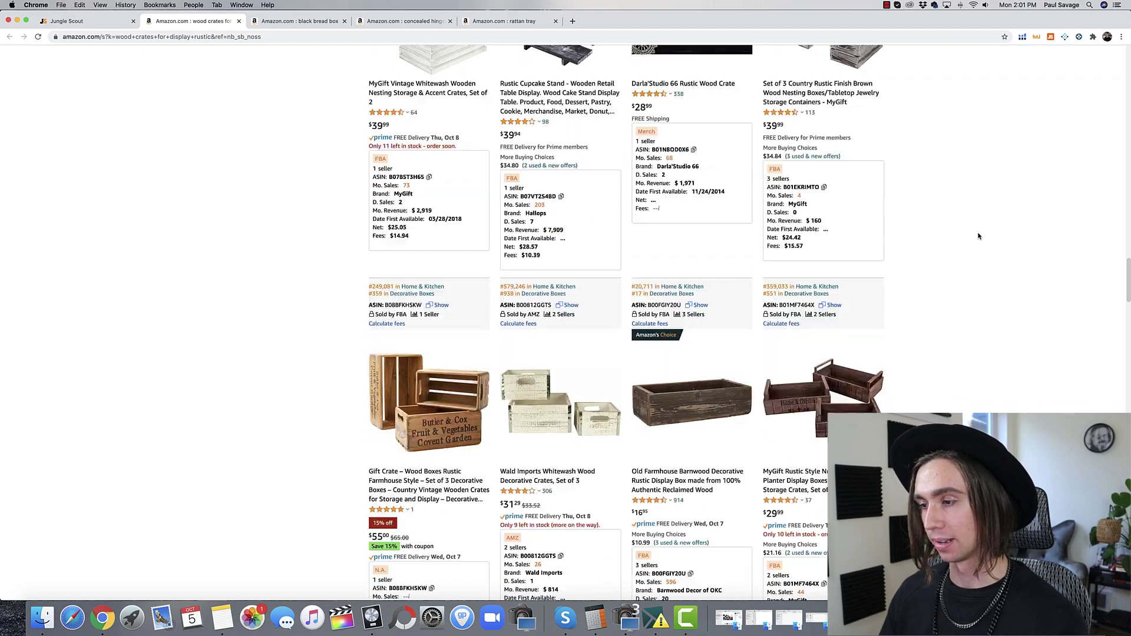
Recheck the wood crates results from the first listing, comparing each product's monthly sales and revenue with its review count.
{"action": "scroll", "coordinate": [976, 237], "scroll_direction": "up", "scroll_amount": 7}
{"action": "scroll", "coordinate": [977, 236], "scroll_direction": "down", "scroll_amount": 3}
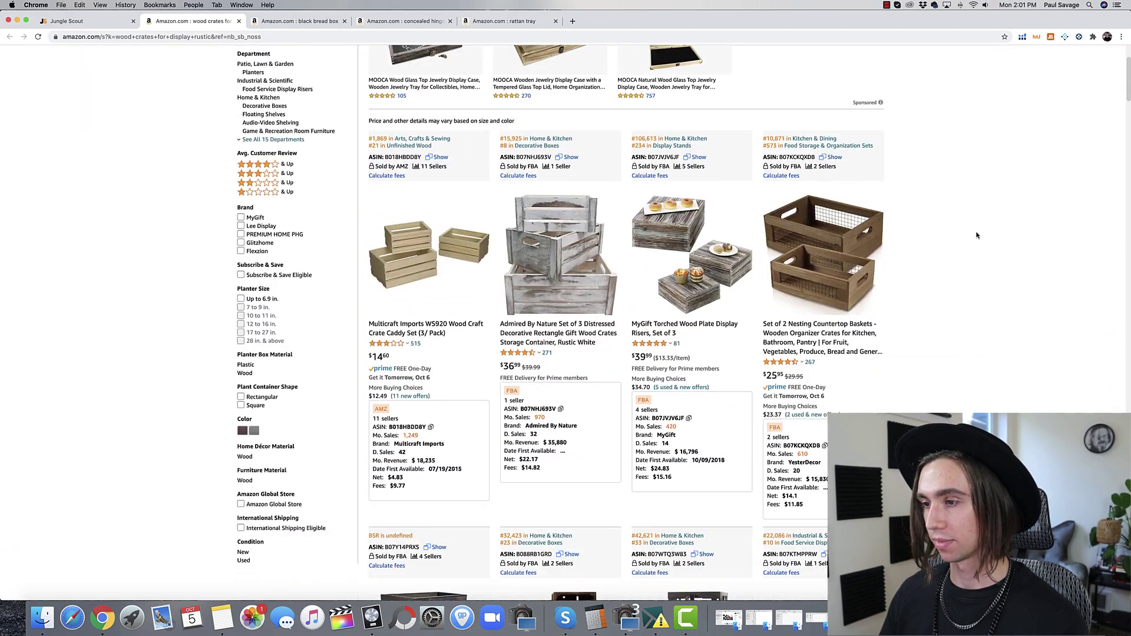
{"action": "scroll", "coordinate": [984, 236], "scroll_direction": "down", "scroll_amount": 1}
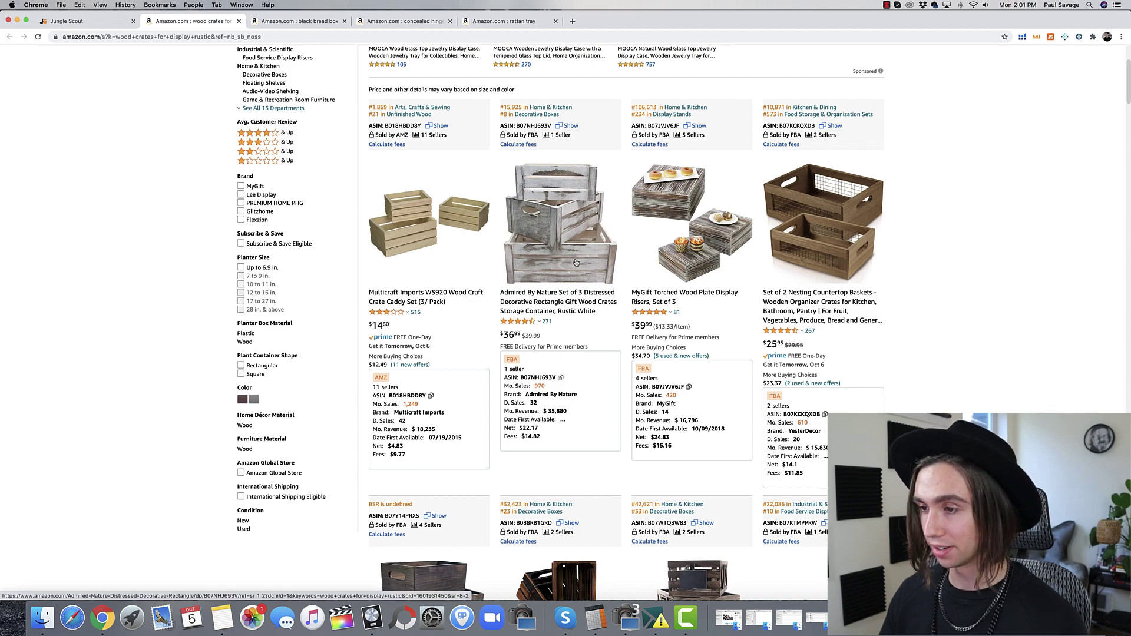
{"action": "scroll", "coordinate": [576, 262], "scroll_direction": "down", "scroll_amount": 4}
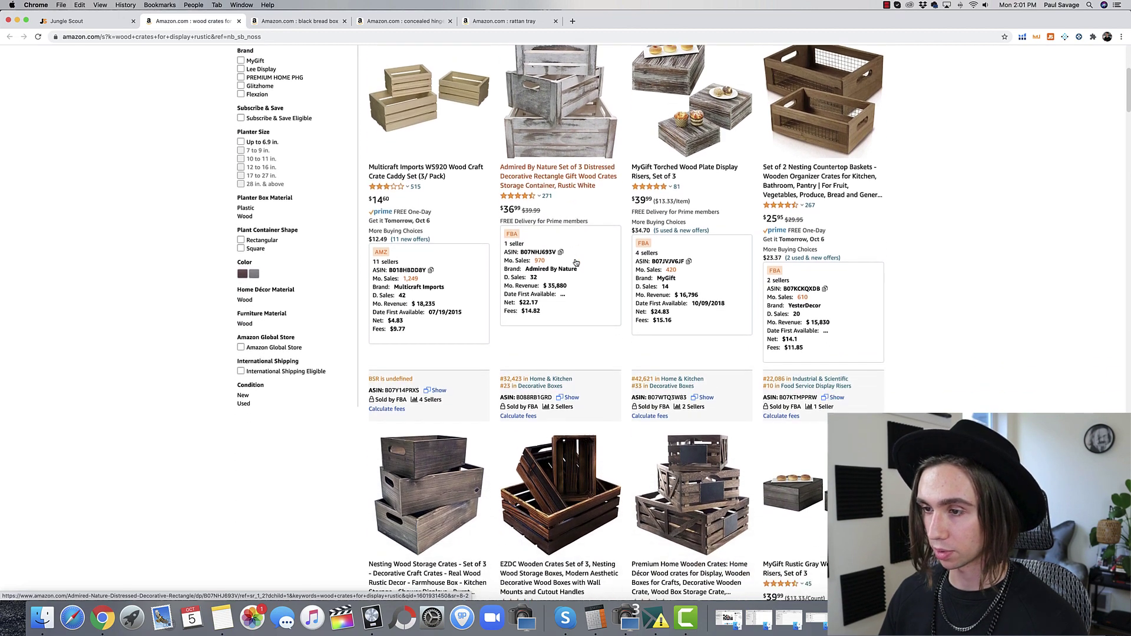
{"action": "scroll", "coordinate": [576, 262], "scroll_direction": "down", "scroll_amount": 9}
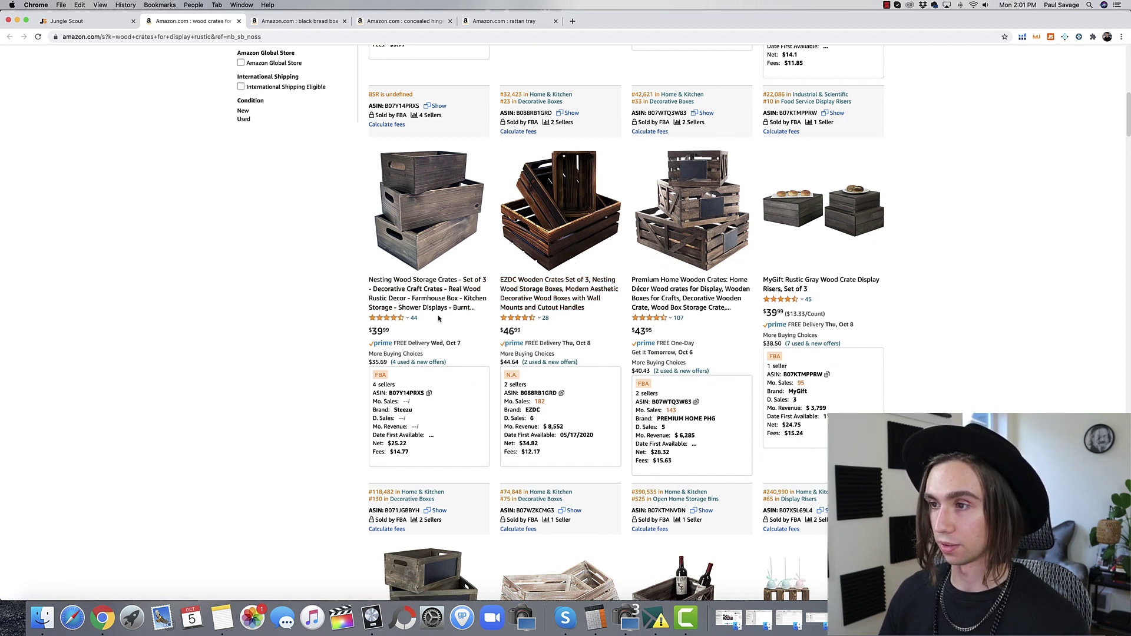
{"action": "scroll", "coordinate": [438, 323], "scroll_direction": "down", "scroll_amount": 3}
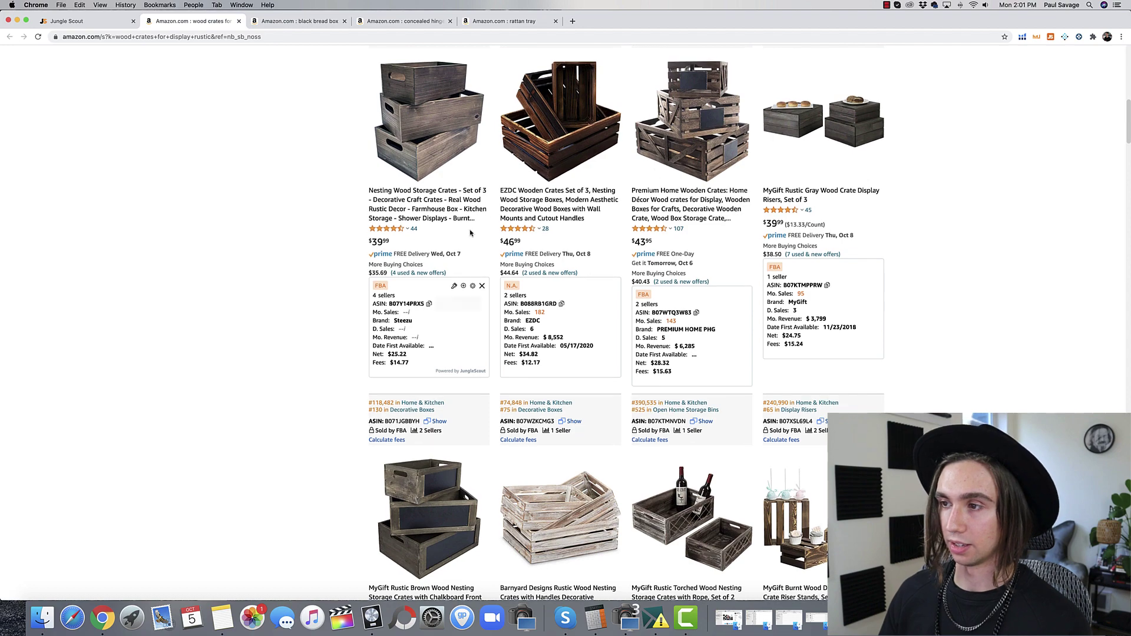
{"action": "scroll", "coordinate": [587, 249], "scroll_direction": "down", "scroll_amount": 10}
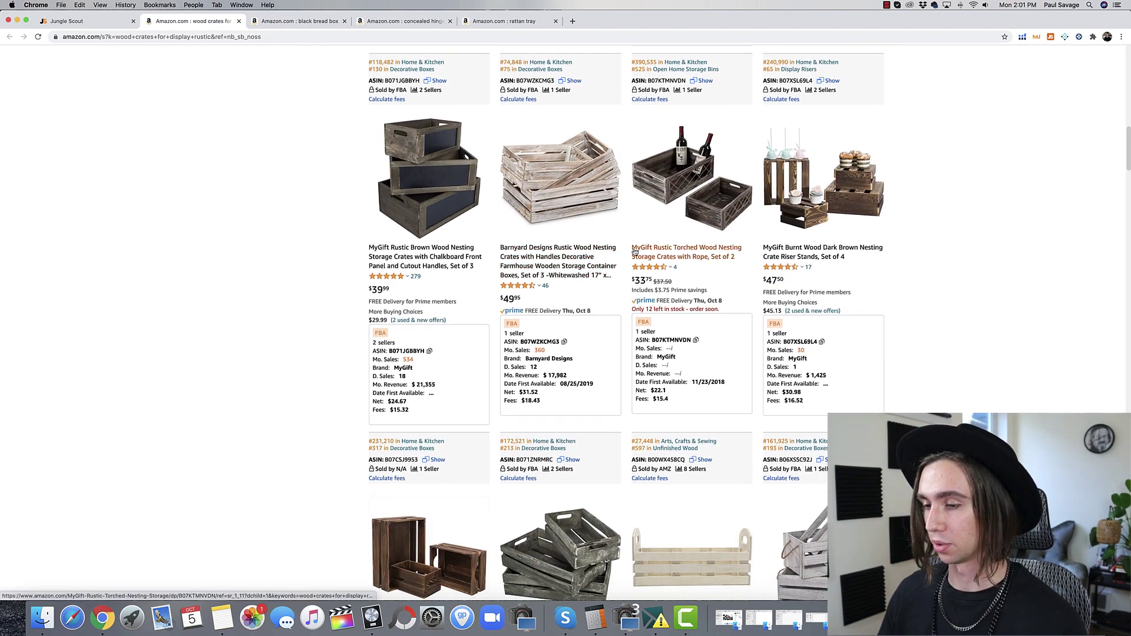
{"action": "scroll", "coordinate": [1025, 274], "scroll_direction": "down", "scroll_amount": 8}
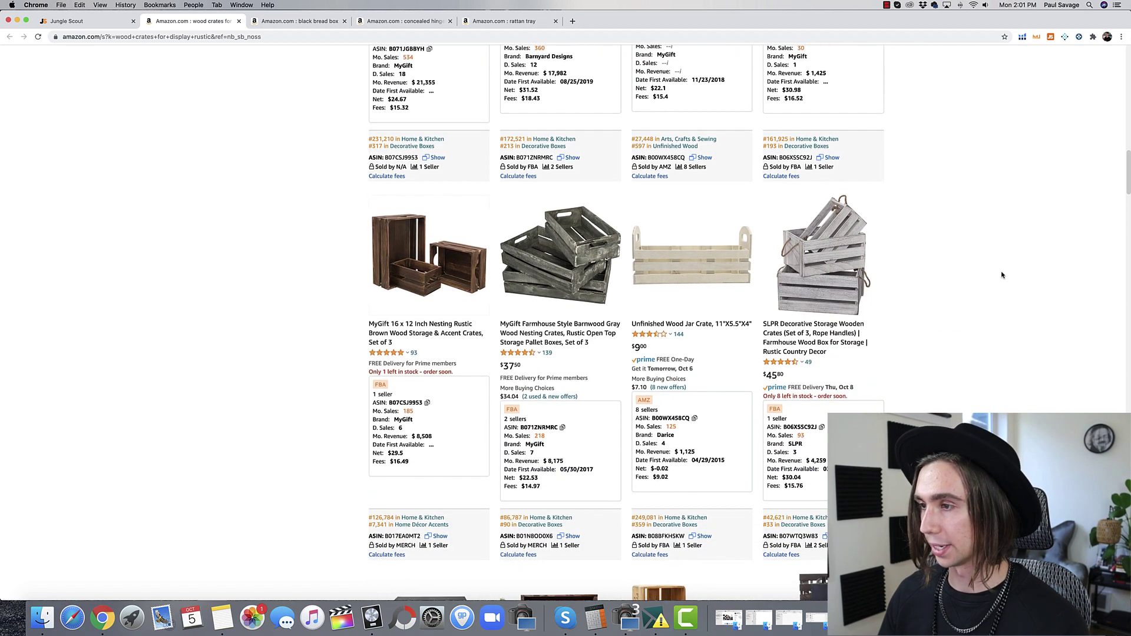
{"action": "scroll", "coordinate": [975, 253], "scroll_direction": "down", "scroll_amount": 2}
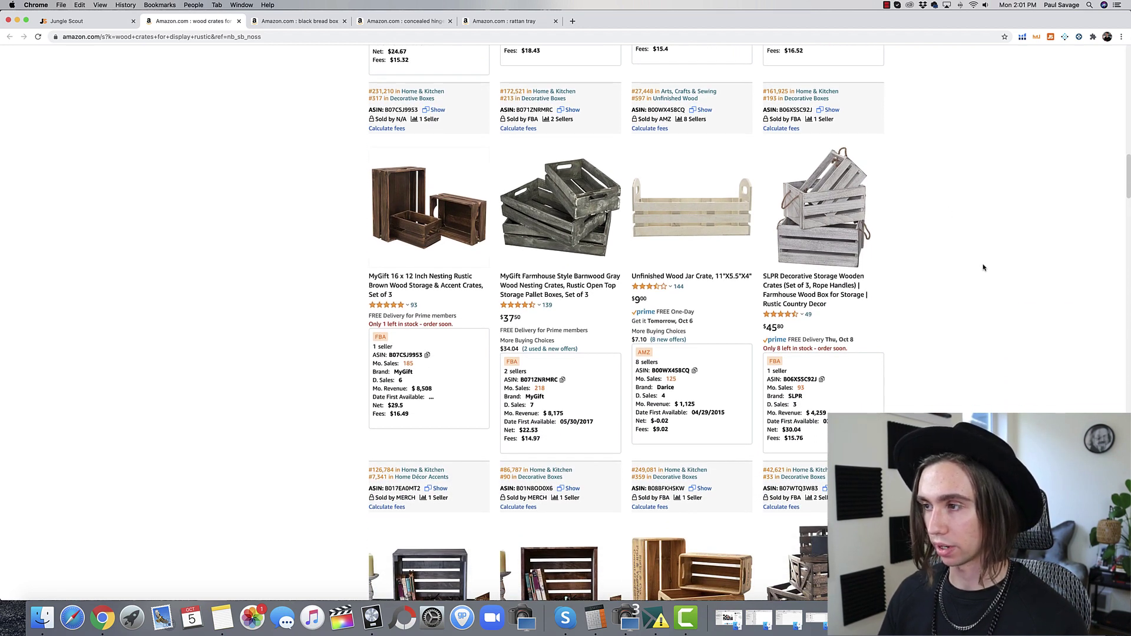
{"action": "scroll", "coordinate": [982, 267], "scroll_direction": "down", "scroll_amount": 7}
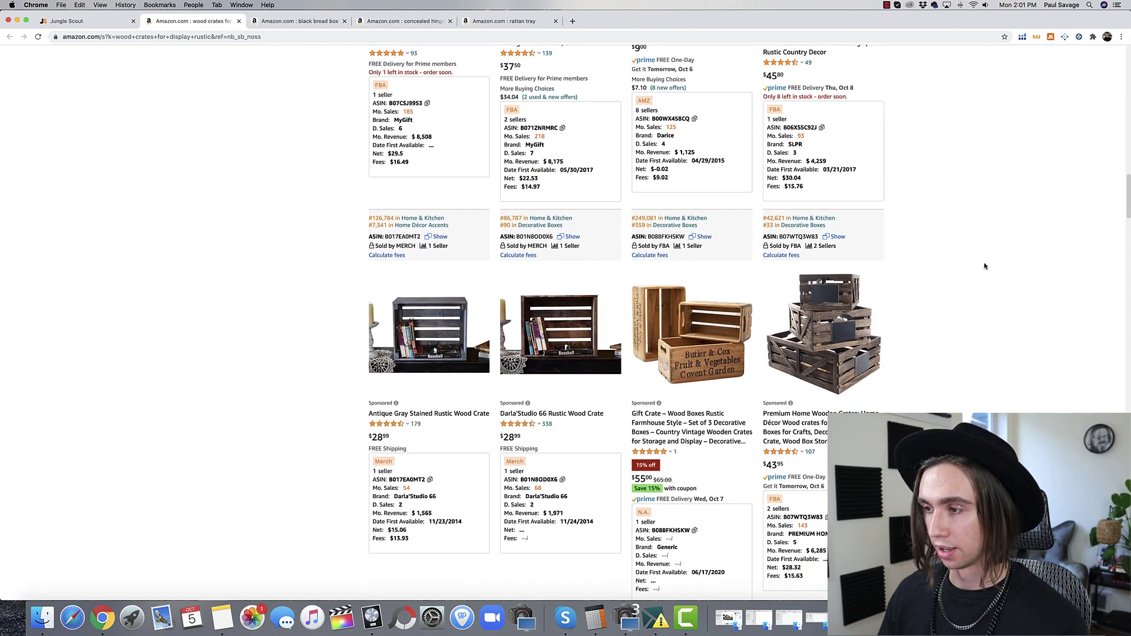
{"action": "scroll", "coordinate": [984, 266], "scroll_direction": "down", "scroll_amount": 12}
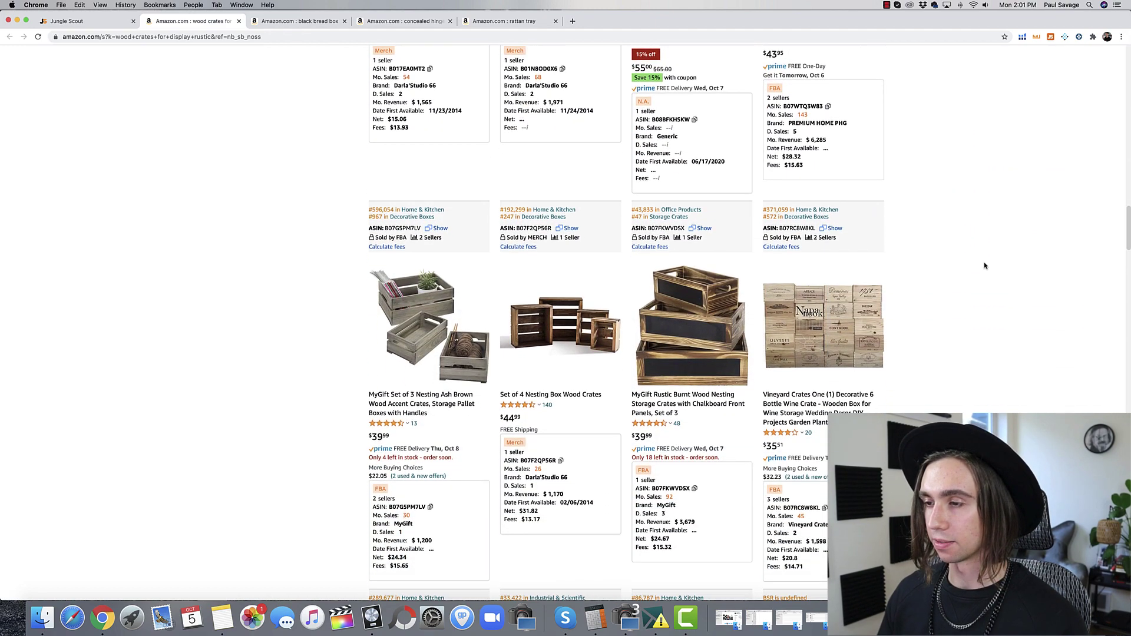
{"action": "scroll", "coordinate": [984, 266], "scroll_direction": "down", "scroll_amount": 12}
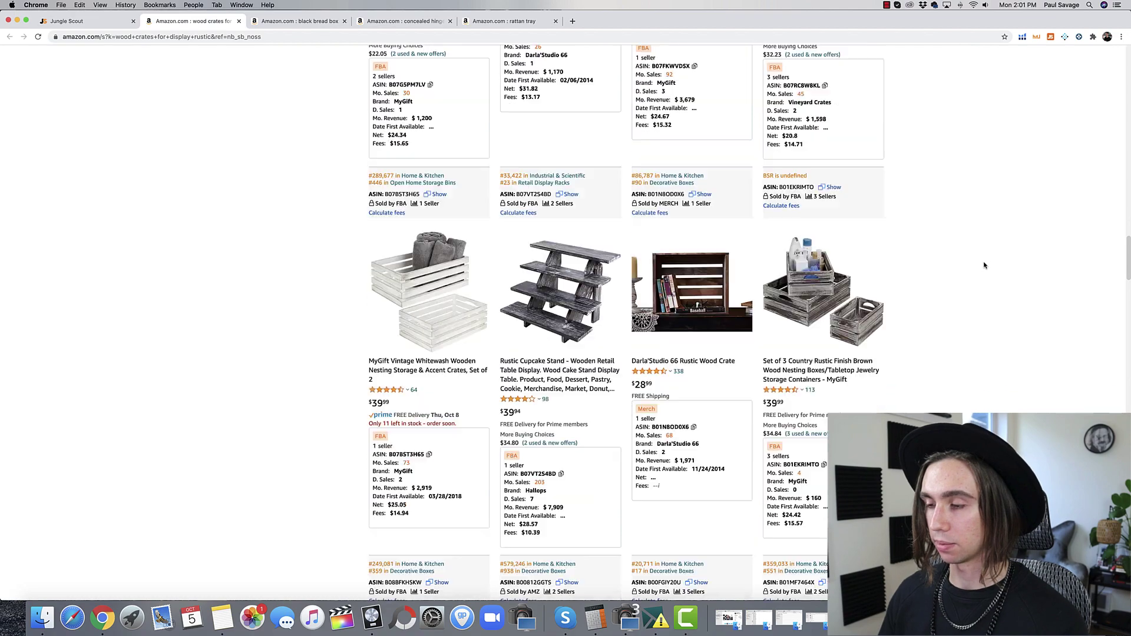
{"action": "scroll", "coordinate": [984, 265], "scroll_direction": "down", "scroll_amount": 6}
Open the Barnyard Designs whitewashed nesting crates listing and examine its price history, sales rank history and revenue calculator.
{"action": "scroll", "coordinate": [983, 266], "scroll_direction": "up", "scroll_amount": 20}
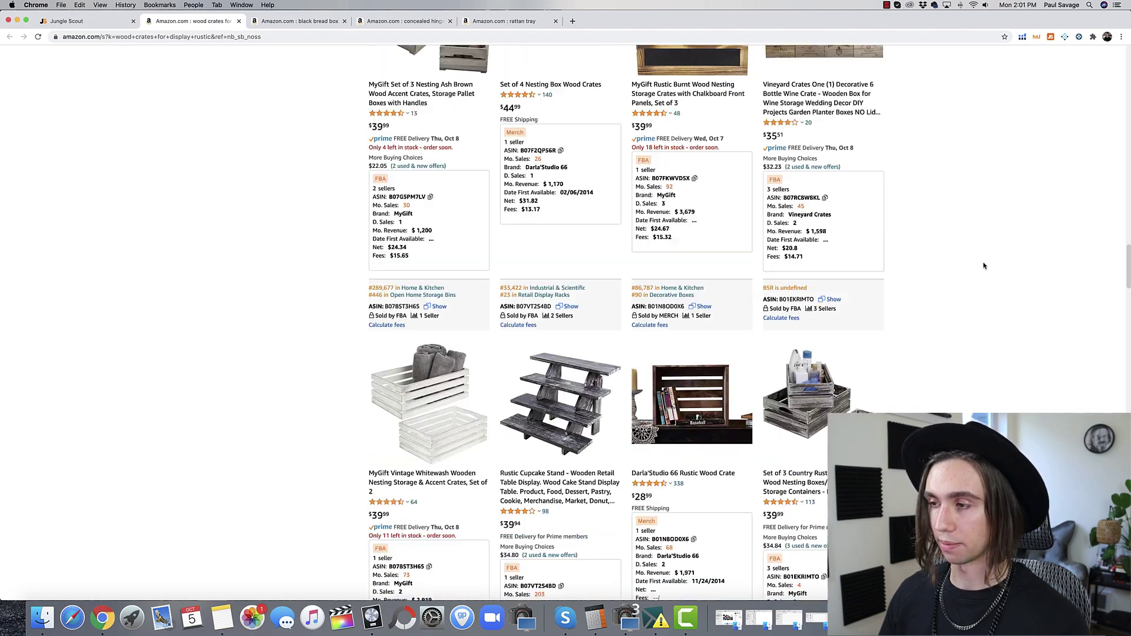
{"action": "scroll", "coordinate": [983, 266], "scroll_direction": "up", "scroll_amount": 7}
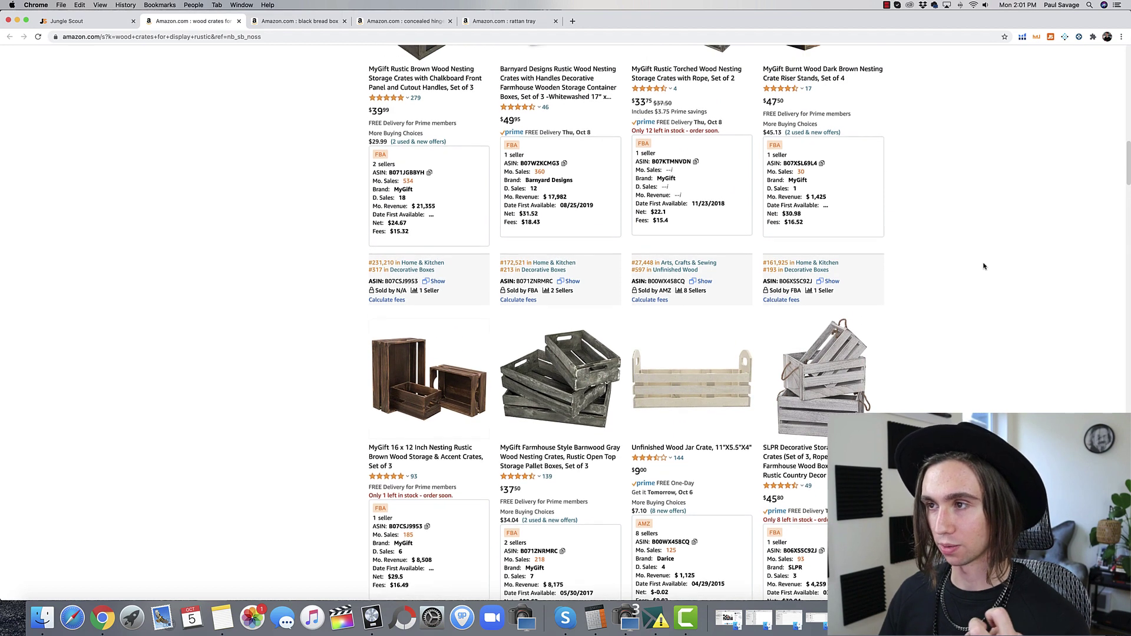
{"action": "scroll", "coordinate": [984, 266], "scroll_direction": "up", "scroll_amount": 7}
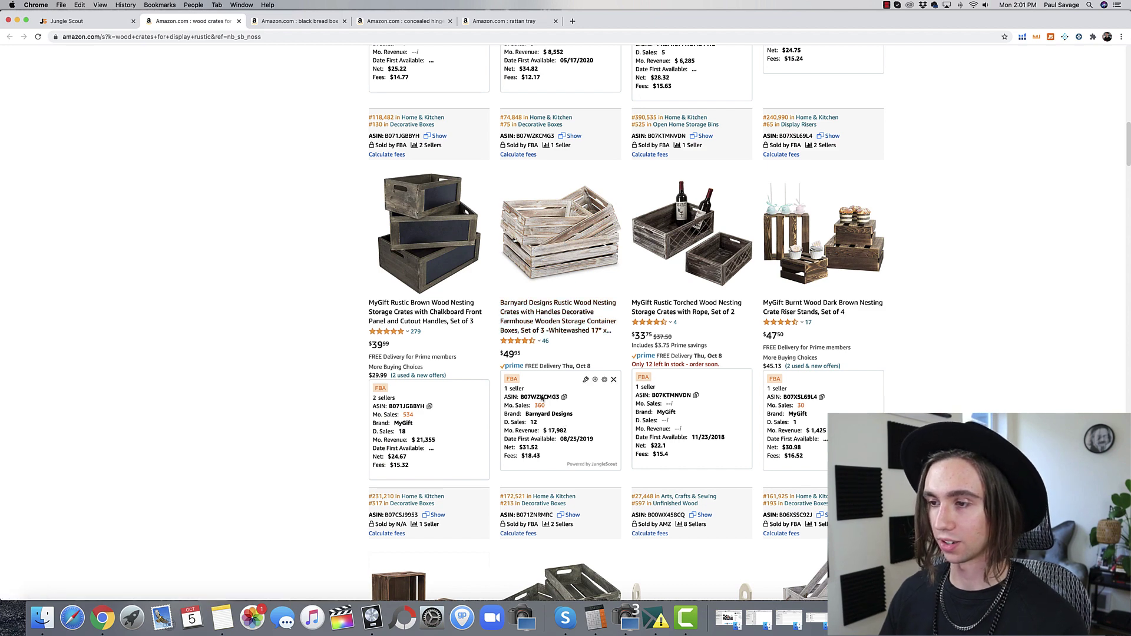
{"action": "left_click", "coordinate": [557, 331]}
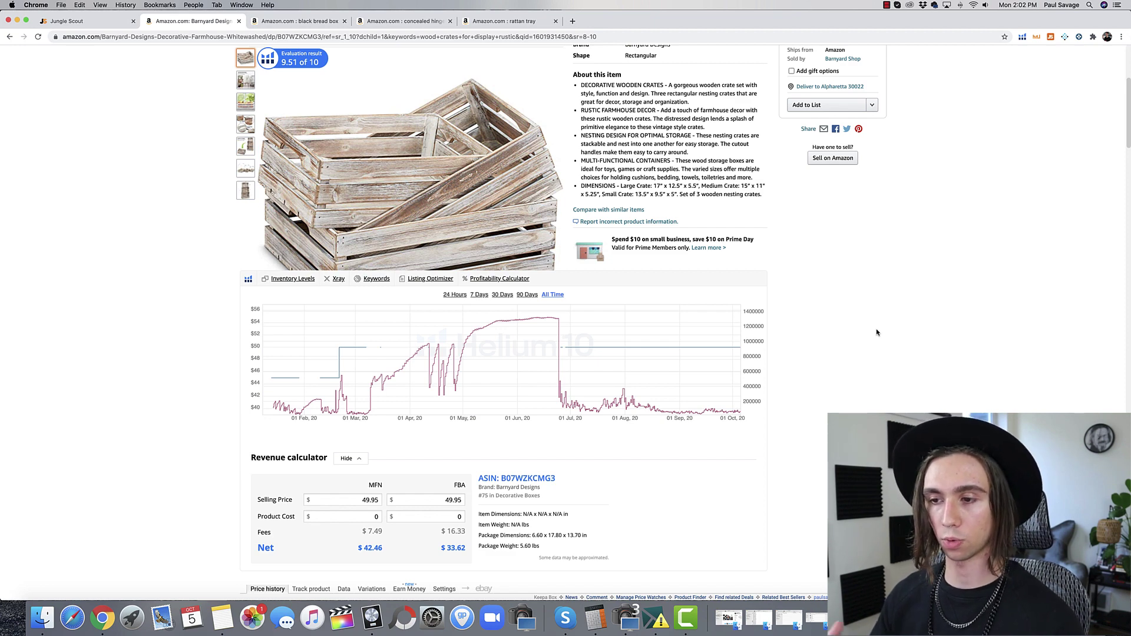
{"action": "scroll", "coordinate": [815, 321], "scroll_direction": "up", "scroll_amount": 5}
{"action": "scroll", "coordinate": [815, 323], "scroll_direction": "down", "scroll_amount": 8}
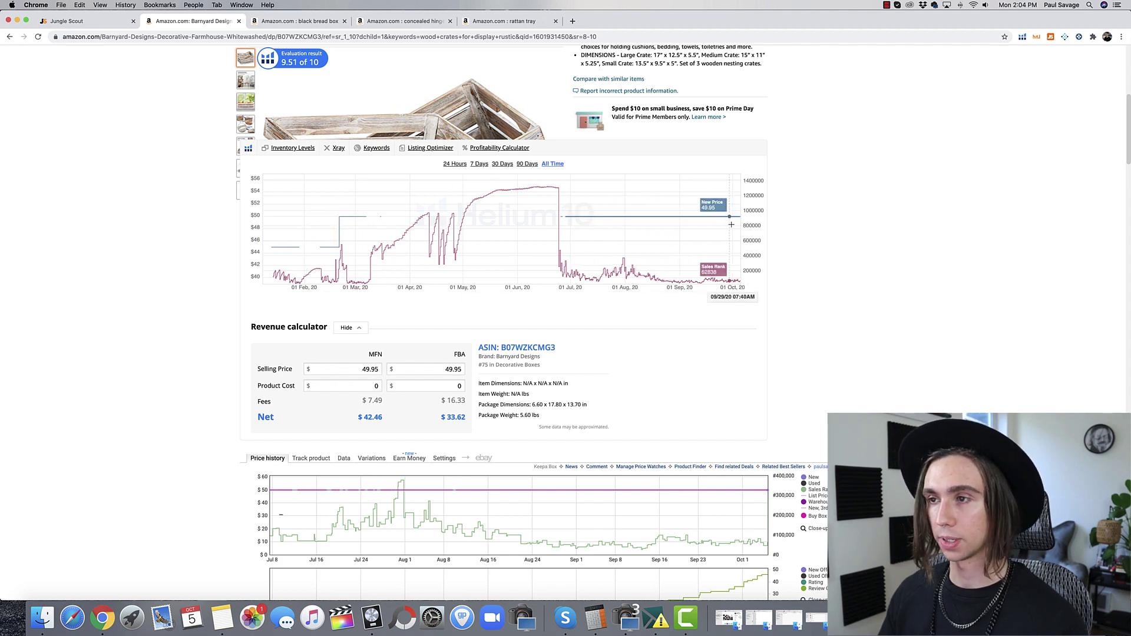
Review the Barnyard Designs crates' product photos, price and item description.
{"action": "scroll", "coordinate": [732, 227], "scroll_direction": "up", "scroll_amount": 3}
{"action": "scroll", "coordinate": [732, 228], "scroll_direction": "up", "scroll_amount": 4}
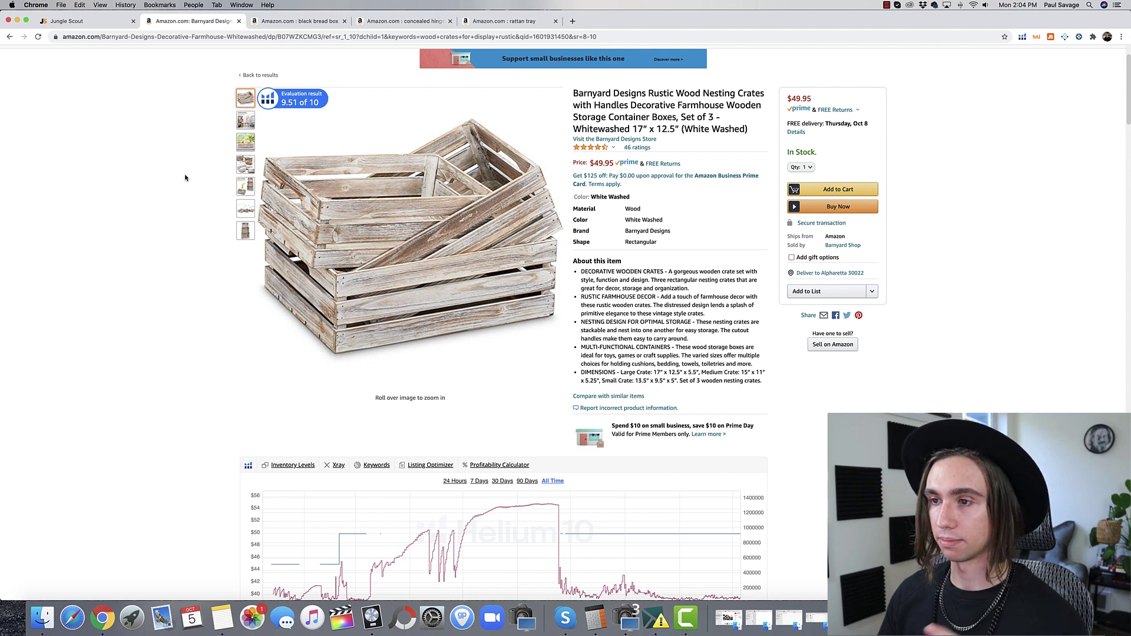
{"action": "scroll", "coordinate": [200, 171], "scroll_direction": "down", "scroll_amount": 2}
{"action": "scroll", "coordinate": [224, 159], "scroll_direction": "up", "scroll_amount": 2}
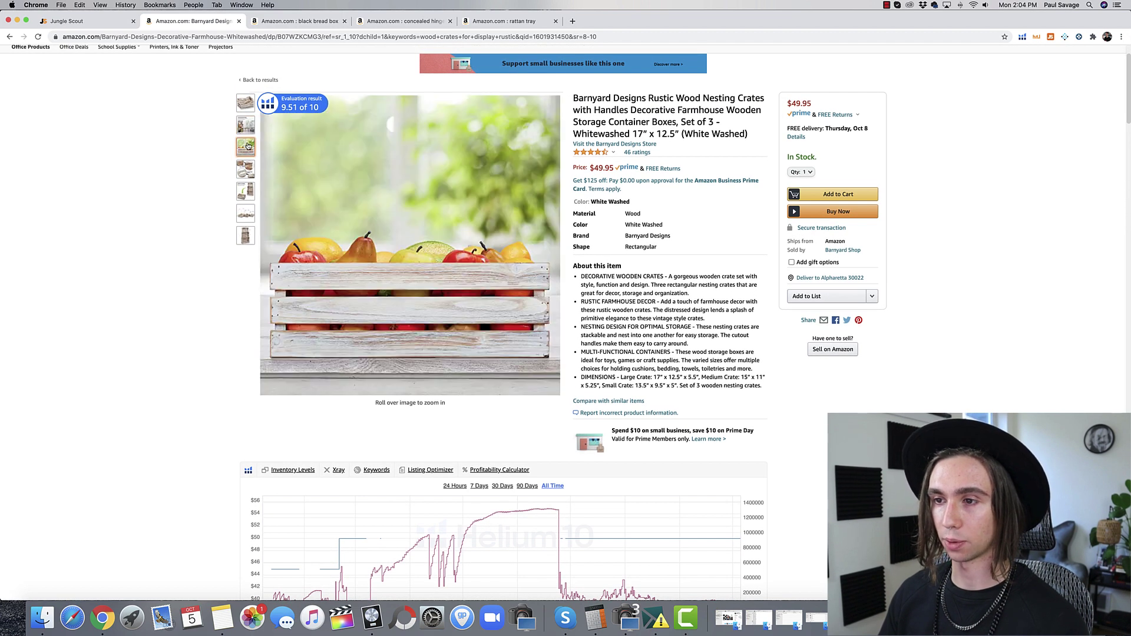